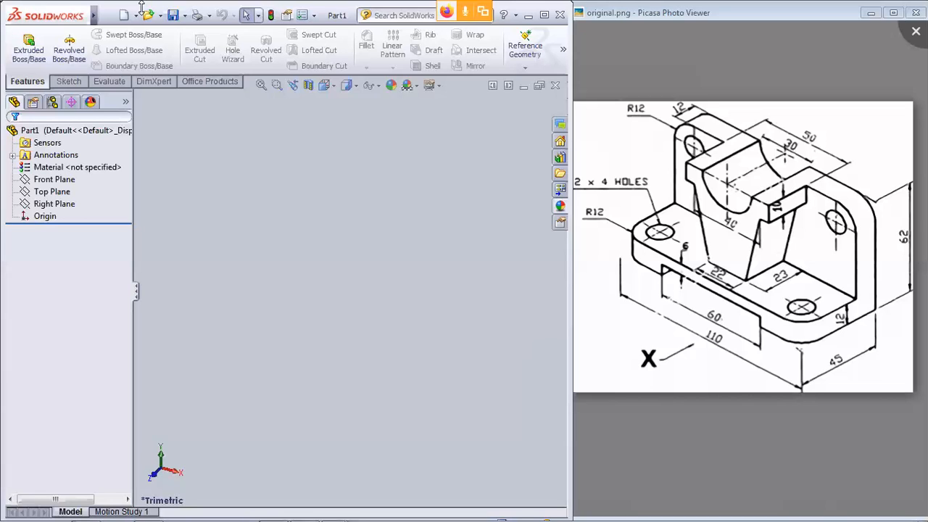
- Show the Front, Top and Right reference planes in the graphics area
{"action": "left_click", "coordinate": [64, 183]}
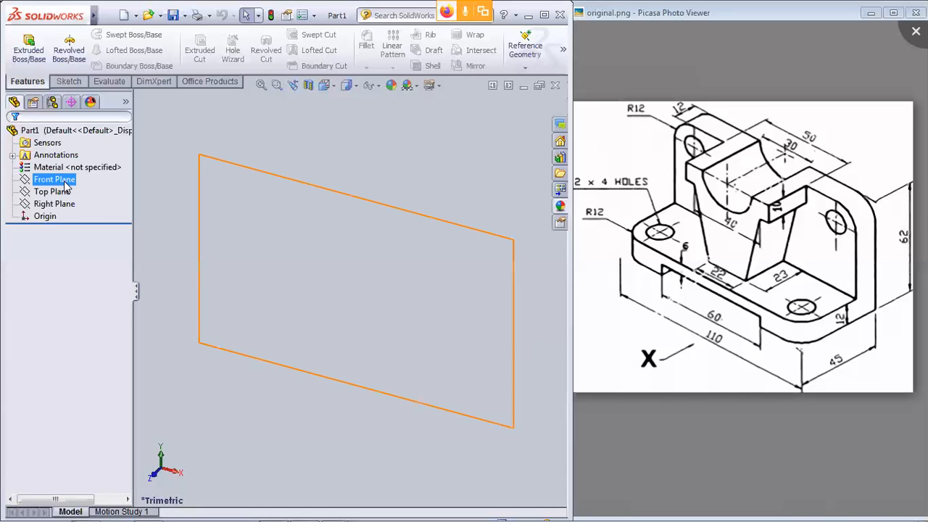
{"action": "left_click", "coordinate": [63, 191], "text": "ctrl"}
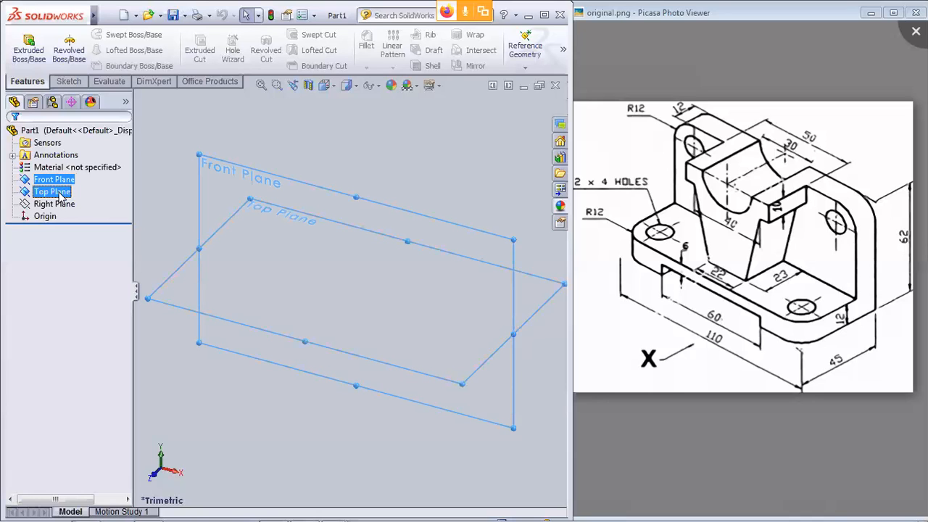
{"action": "left_click", "coordinate": [59, 204], "text": "ctrl"}
{"action": "right_click", "coordinate": [60, 204]}
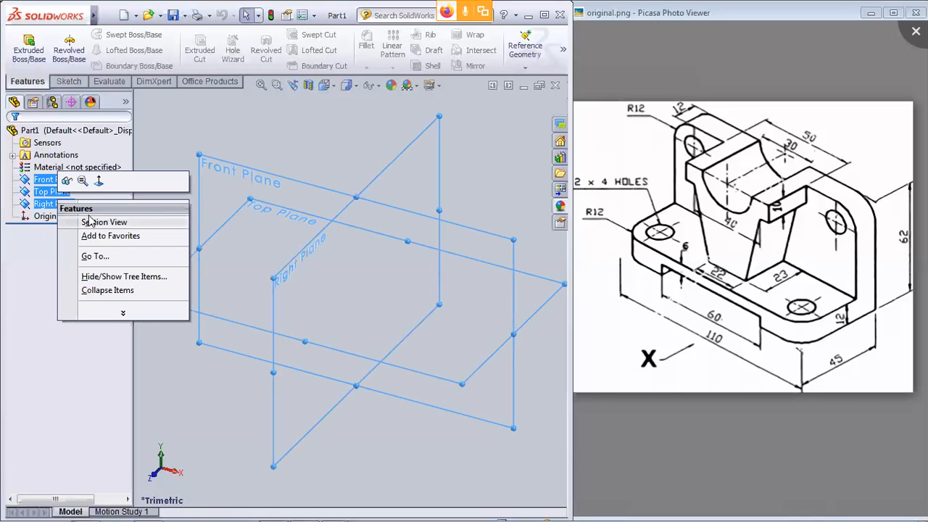
{"action": "key", "text": "Escape"}
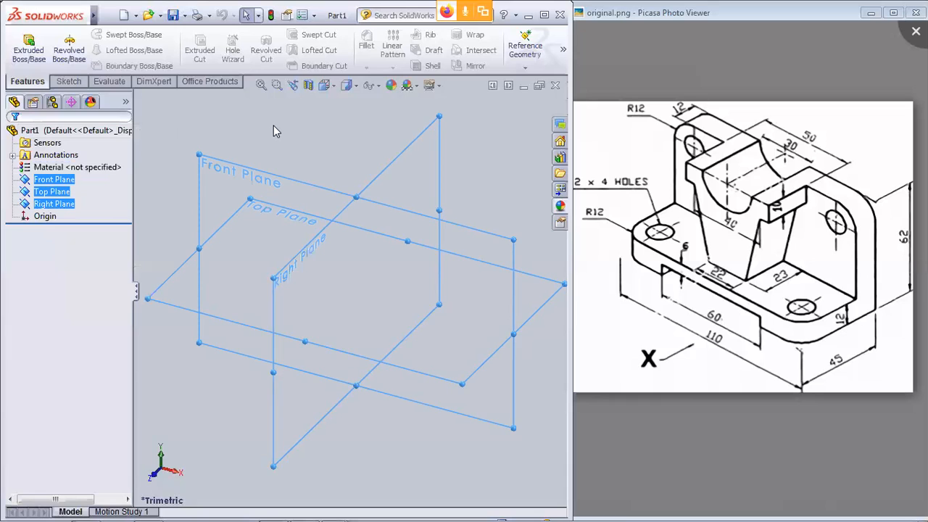
{"action": "left_click", "coordinate": [273, 131]}
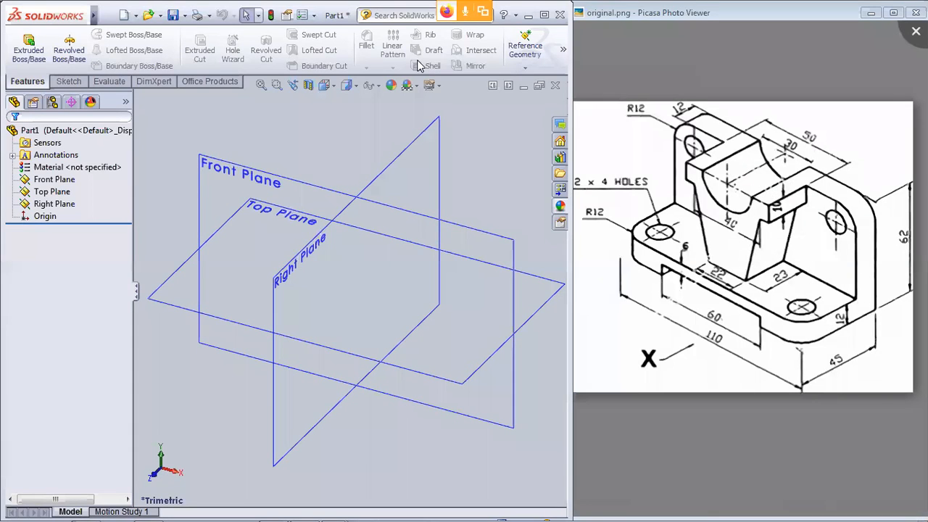
{"action": "mouse_move", "coordinate": [771, 192]}
{"action": "left_mouse_down"}
{"action": "mouse_move", "coordinate": [736, 326]}
{"action": "mouse_move", "coordinate": [895, 304]}
{"action": "mouse_move", "coordinate": [739, 196]}
{"action": "mouse_move", "coordinate": [841, 173]}
{"action": "left_mouse_up"}
{"action": "left_click_drag", "start_coordinate": [833, 180], "coordinate": [856, 166]}
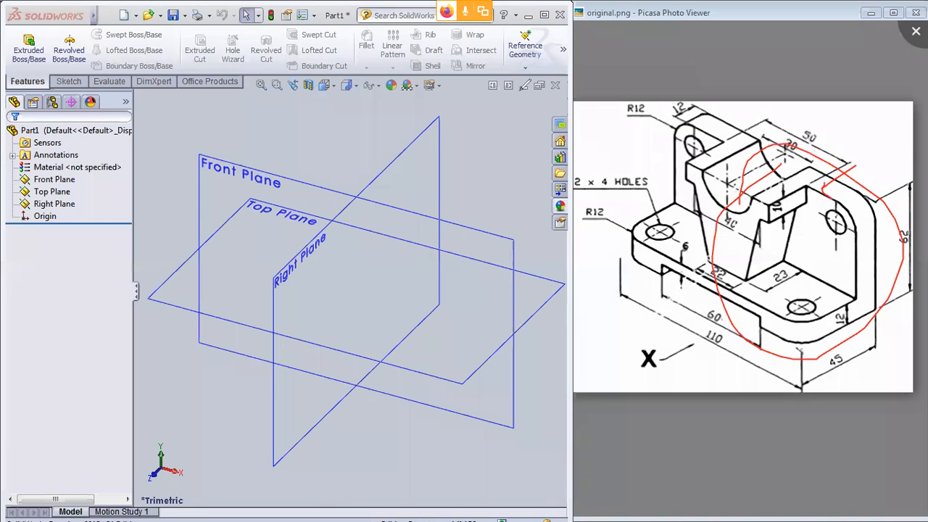
- Sketch a corner rectangle about 39.6 by 37.8 mm on the Front Plane, viewed normal to it, starting at the origin
{"action": "left_click", "coordinate": [287, 181]}
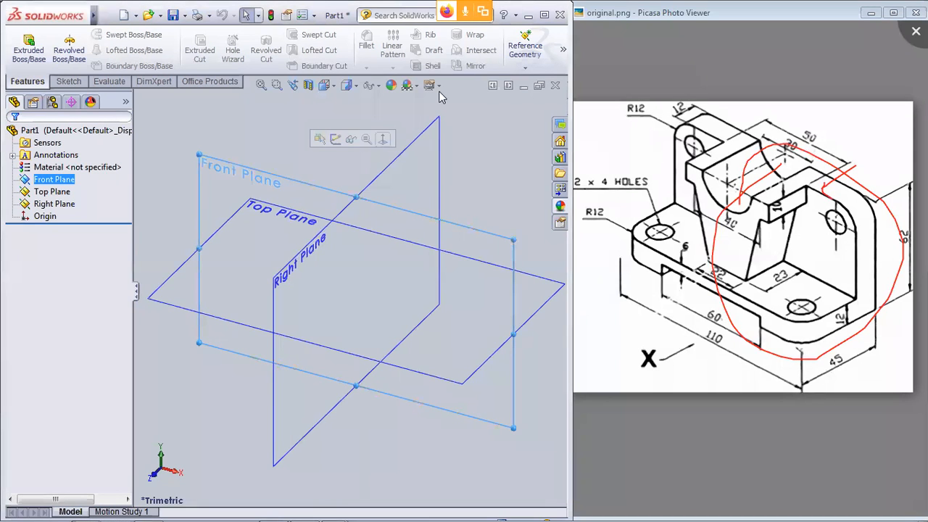
{"action": "left_click", "coordinate": [382, 138]}
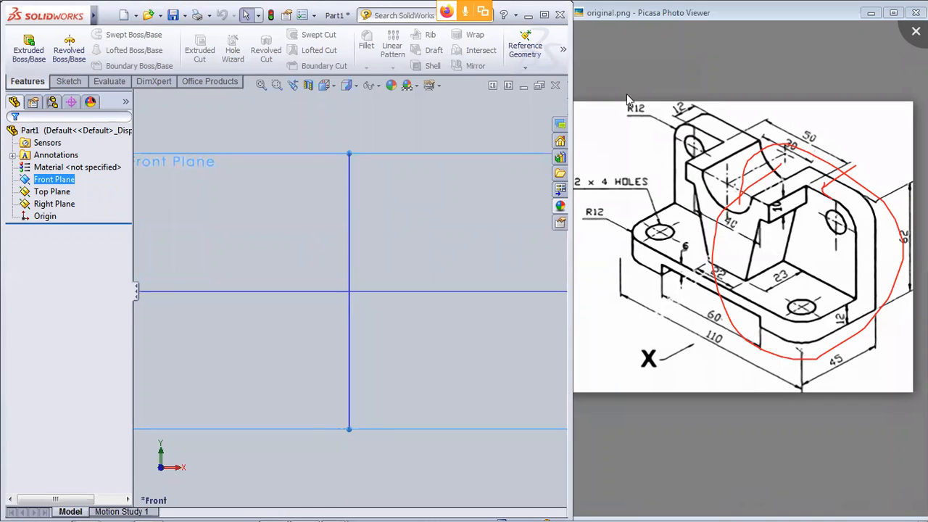
{"action": "left_click", "coordinate": [68, 81]}
{"action": "left_click", "coordinate": [86, 49]}
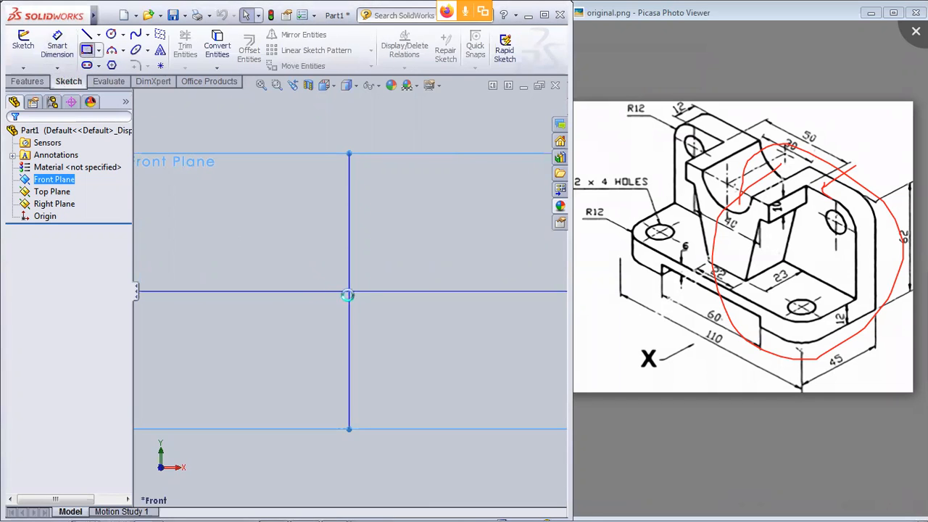
{"action": "left_click", "coordinate": [349, 293]}
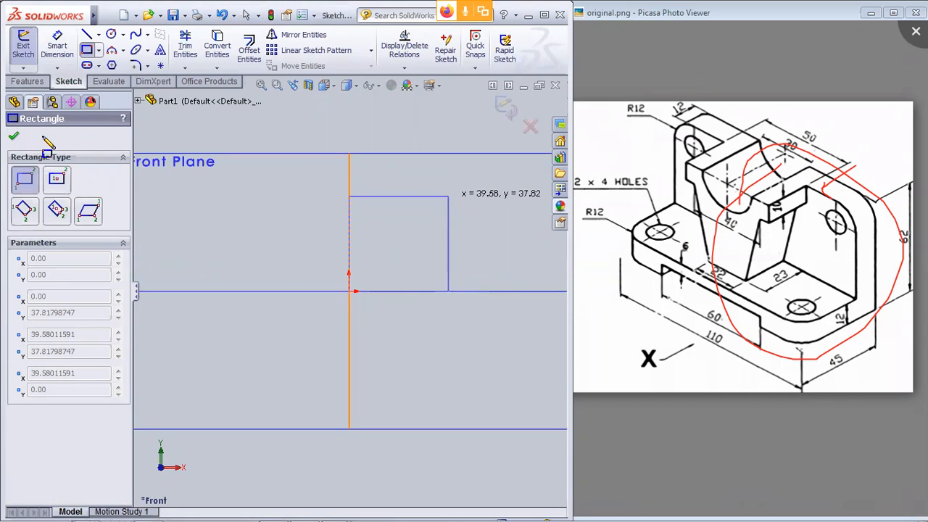
{"action": "left_click", "coordinate": [13, 136]}
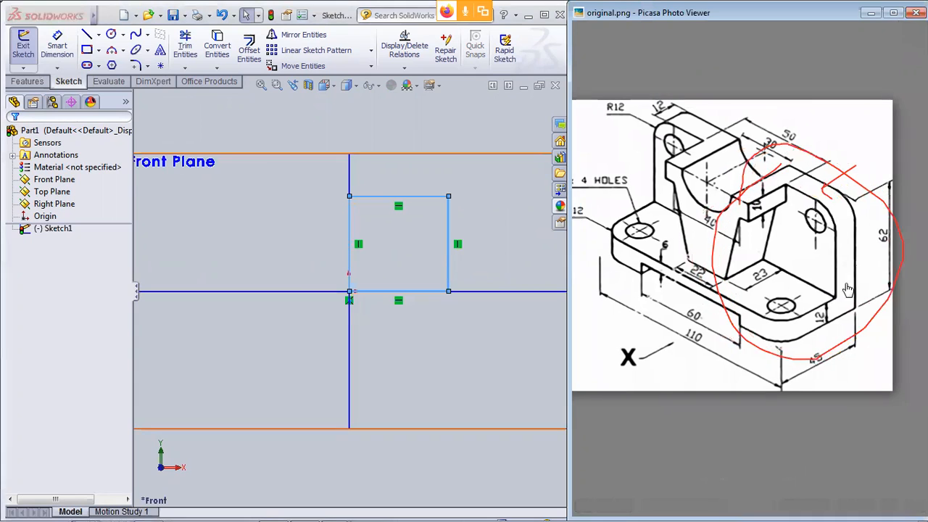
- Dimension the rectangle's height and set it to 50 mm
{"action": "scroll", "coordinate": [848, 289], "scroll_direction": "up", "scroll_amount": 1}
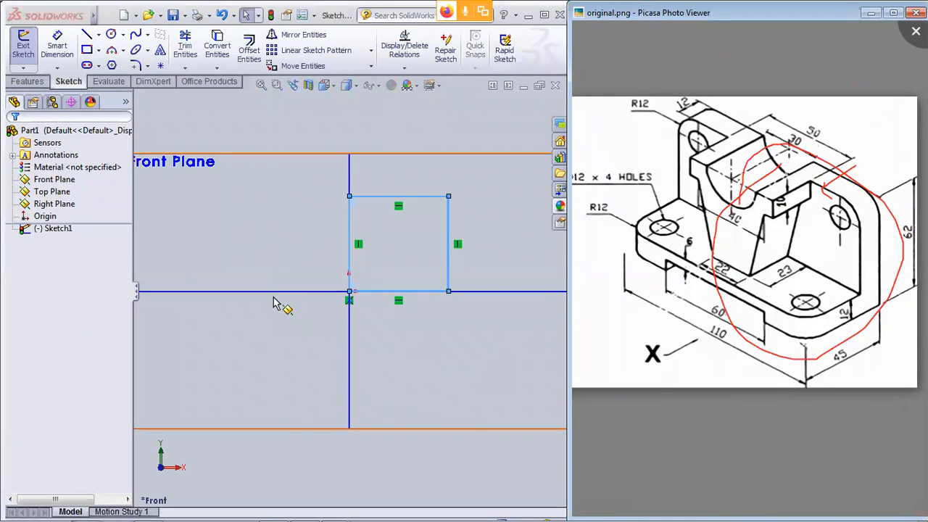
{"action": "left_click", "coordinate": [56, 45]}
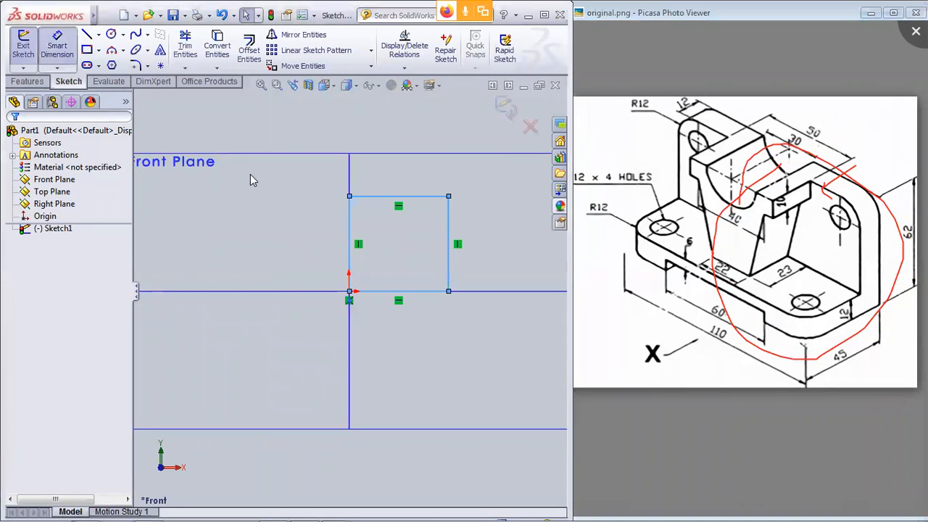
{"action": "left_click", "coordinate": [449, 232]}
{"action": "left_click", "coordinate": [487, 241]}
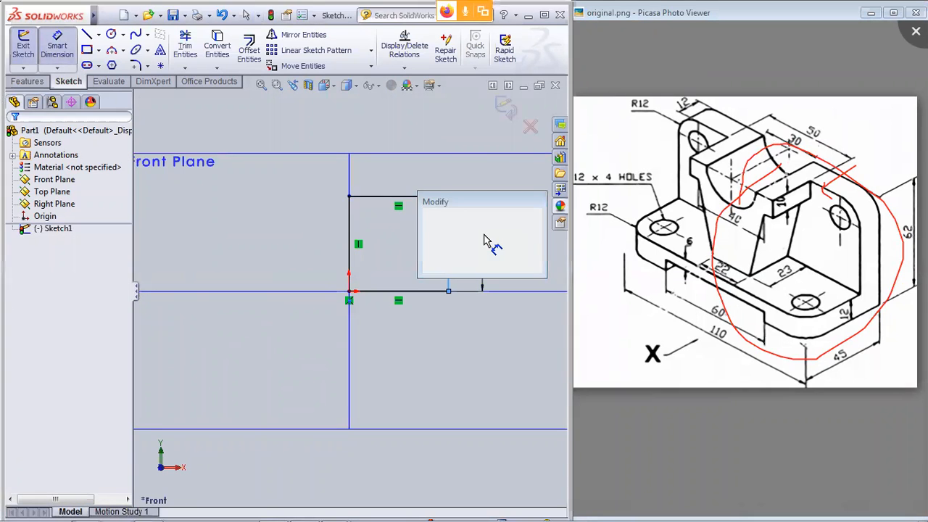
{"action": "type", "text": "50"}
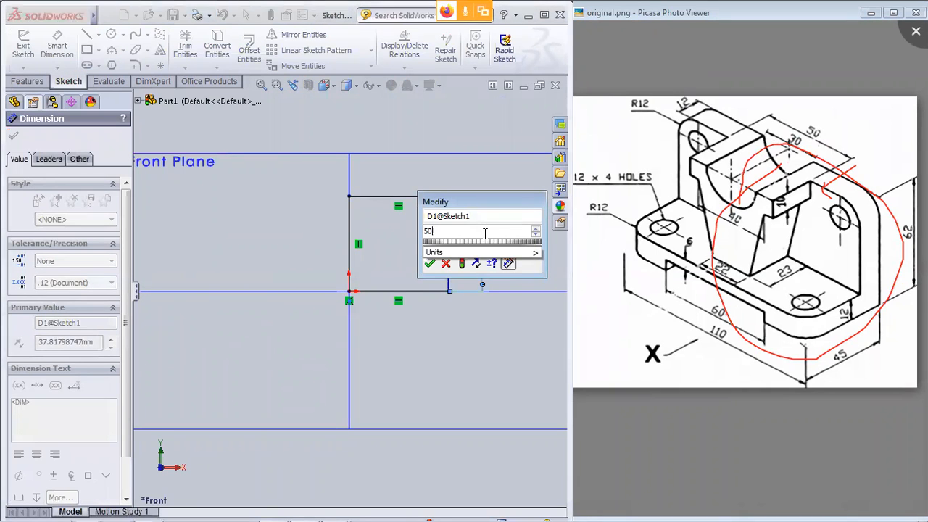
{"action": "key", "text": "Return"}
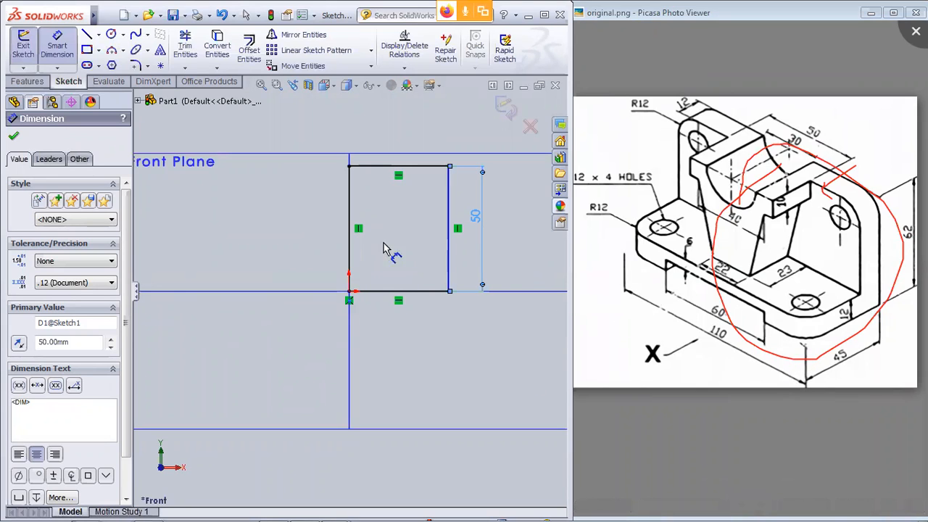
- Dimension the rectangle's base width and set it to 55 mm
{"action": "left_click", "coordinate": [395, 291]}
{"action": "left_click", "coordinate": [410, 361]}
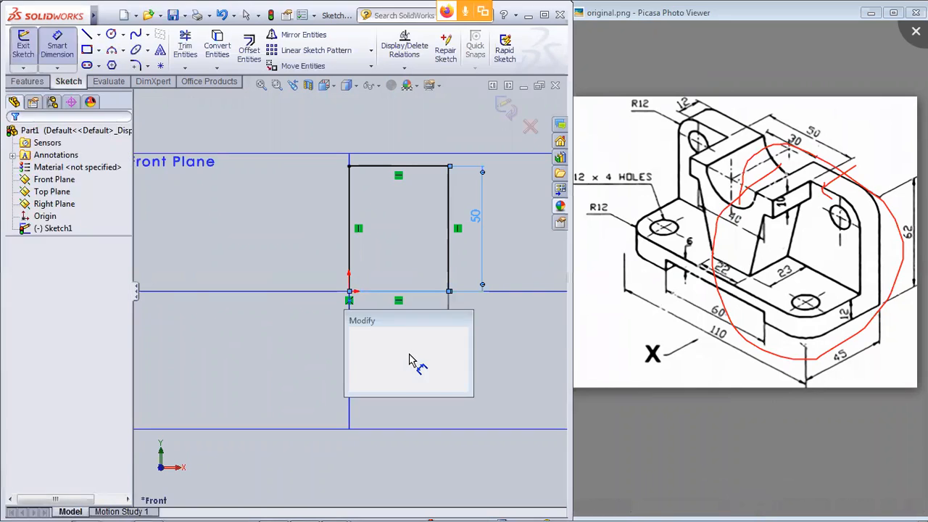
{"action": "type", "text": "44"}
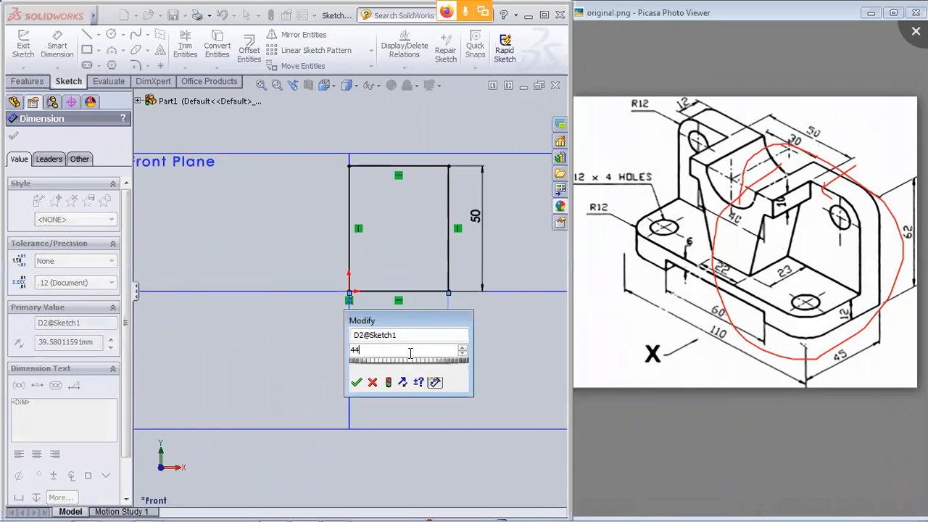
{"action": "key", "text": "Return"}
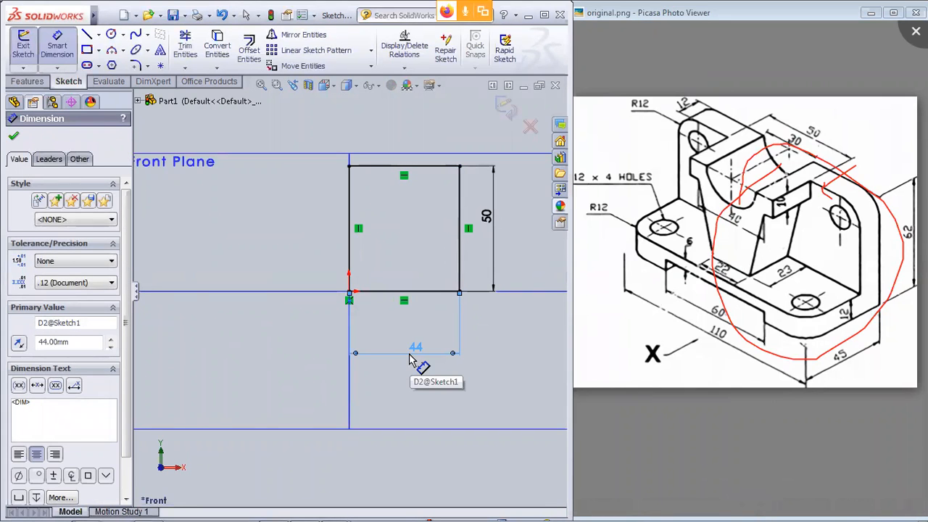
{"action": "double_click", "coordinate": [416, 352]}
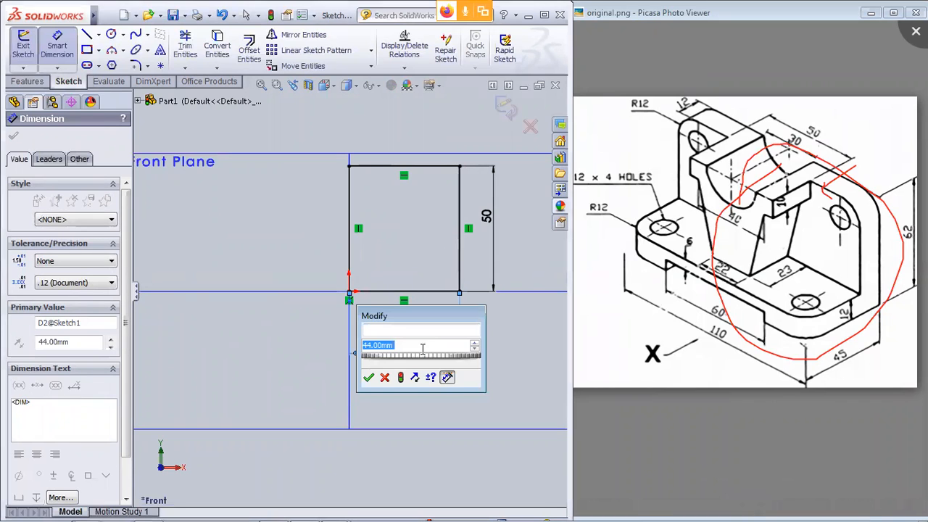
{"action": "type", "text": "55"}
{"action": "key", "text": "Return"}
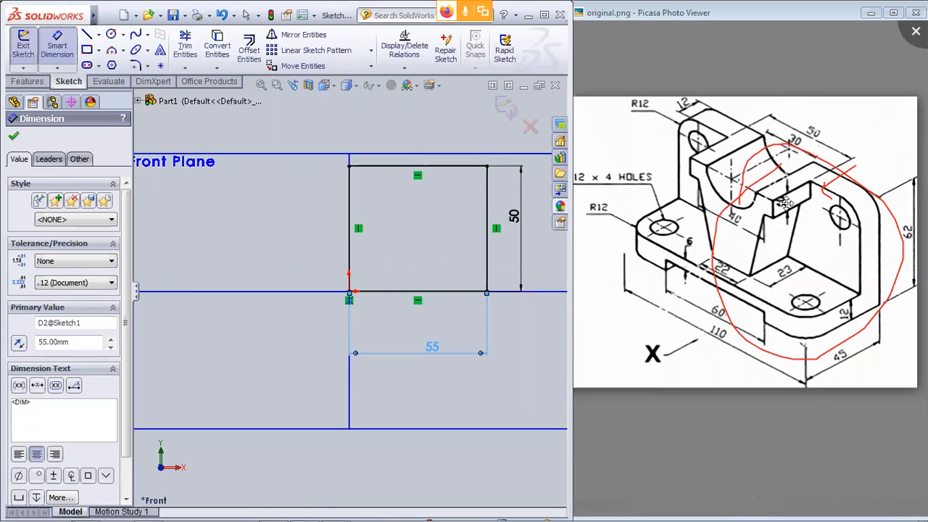
- Sketch a circle about 41.4 mm in diameter centred on the rectangle's corner directly above the origin
{"action": "left_click", "coordinate": [126, 14]}
{"action": "left_click", "coordinate": [112, 35]}
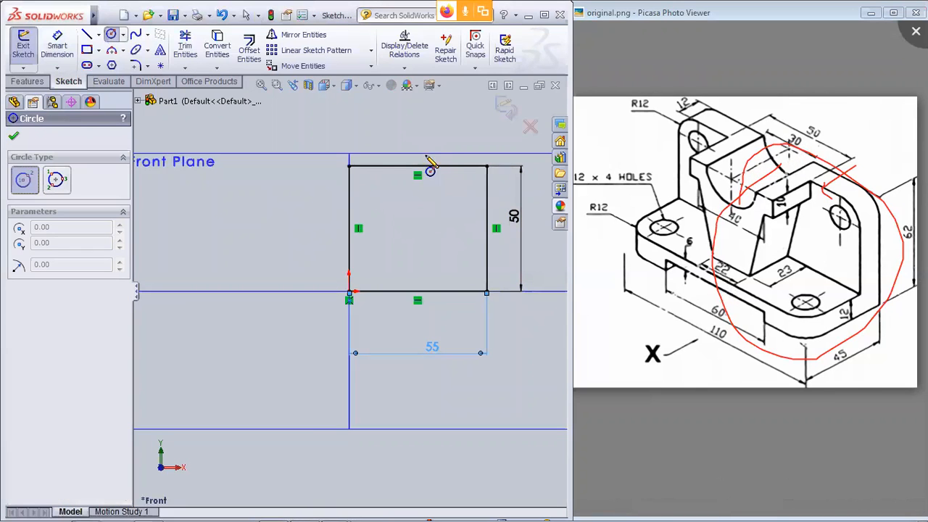
{"action": "left_click", "coordinate": [350, 167]}
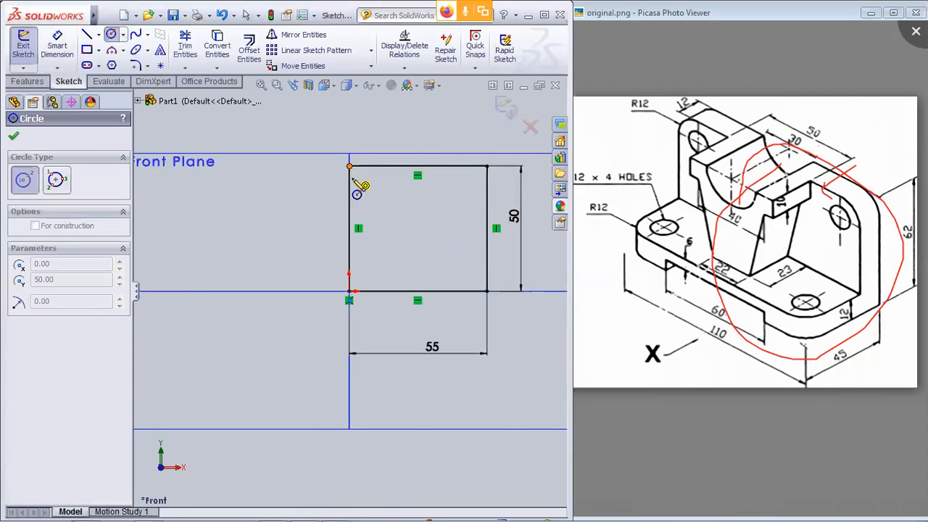
{"action": "left_click", "coordinate": [395, 210]}
{"action": "left_click", "coordinate": [13, 136]}
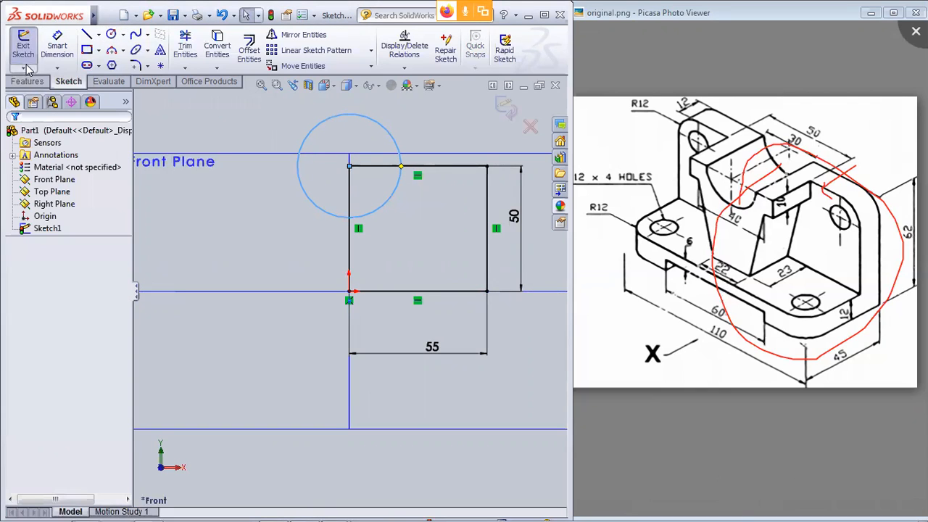
- Dimension the circle's diameter and set it to 30 mm
{"action": "left_click", "coordinate": [50, 48]}
{"action": "left_click", "coordinate": [305, 181]}
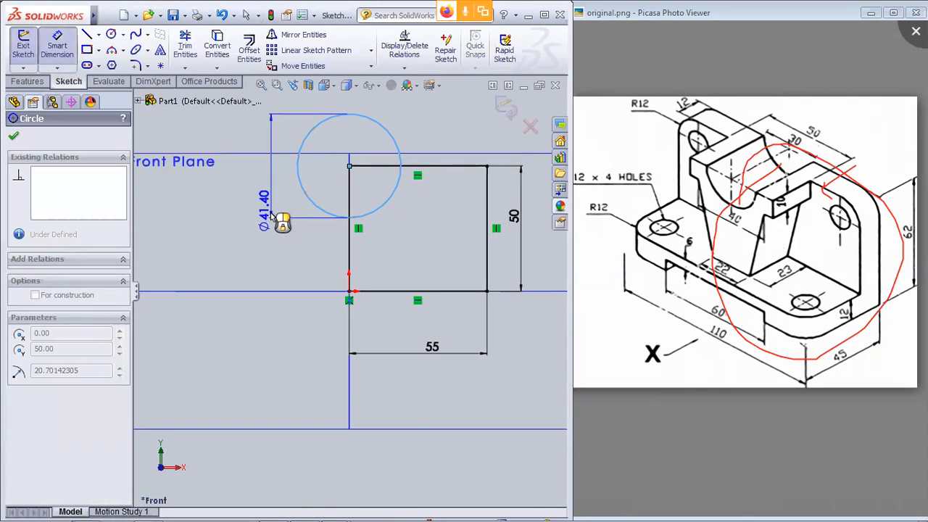
{"action": "left_click", "coordinate": [264, 222]}
{"action": "type", "text": "30"}
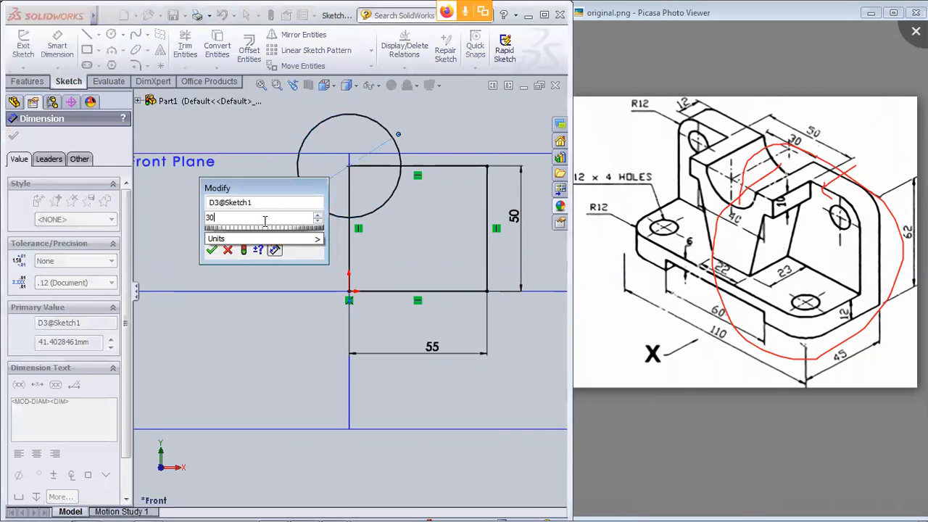
{"action": "key", "text": "Return"}
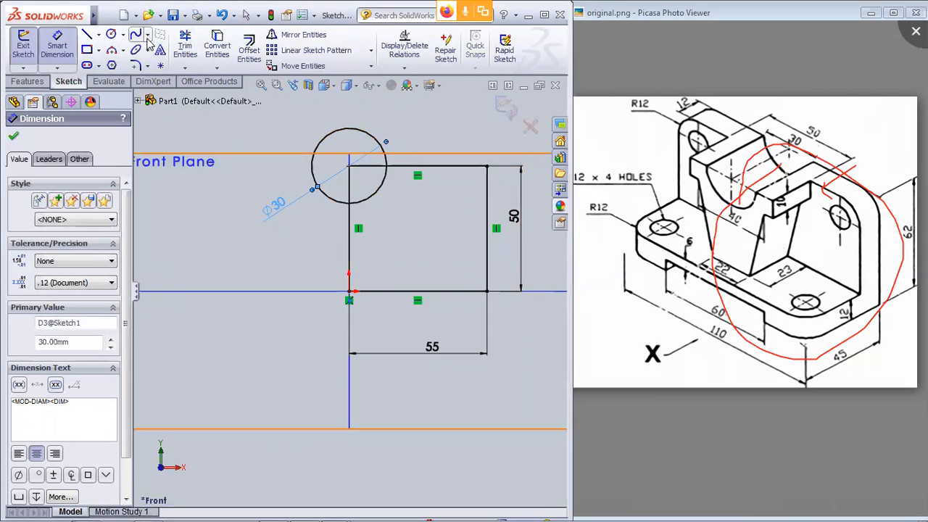
- Trim the circle and the rectangle's corner lines, leaving a quarter-arc notch above the origin
{"action": "left_click", "coordinate": [185, 45]}
{"action": "left_click", "coordinate": [340, 135]}
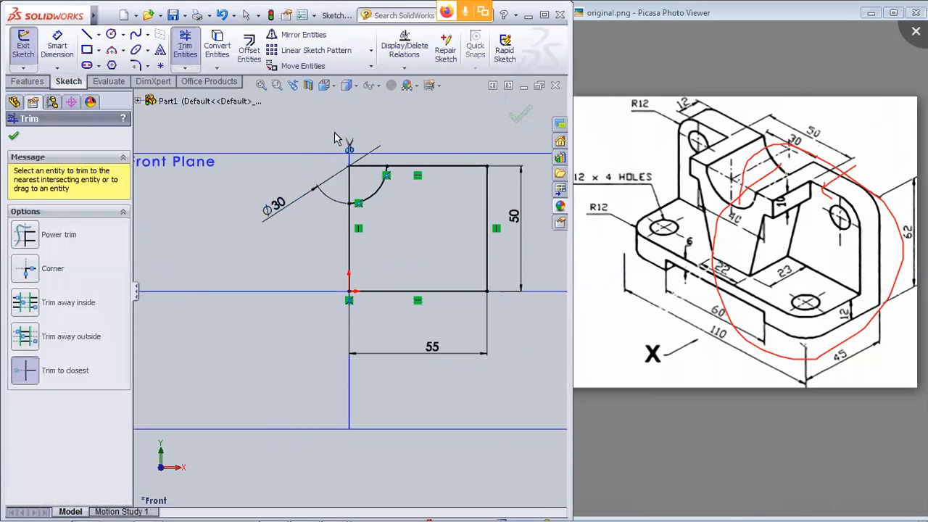
{"action": "left_click", "coordinate": [349, 176]}
{"action": "left_click", "coordinate": [360, 166]}
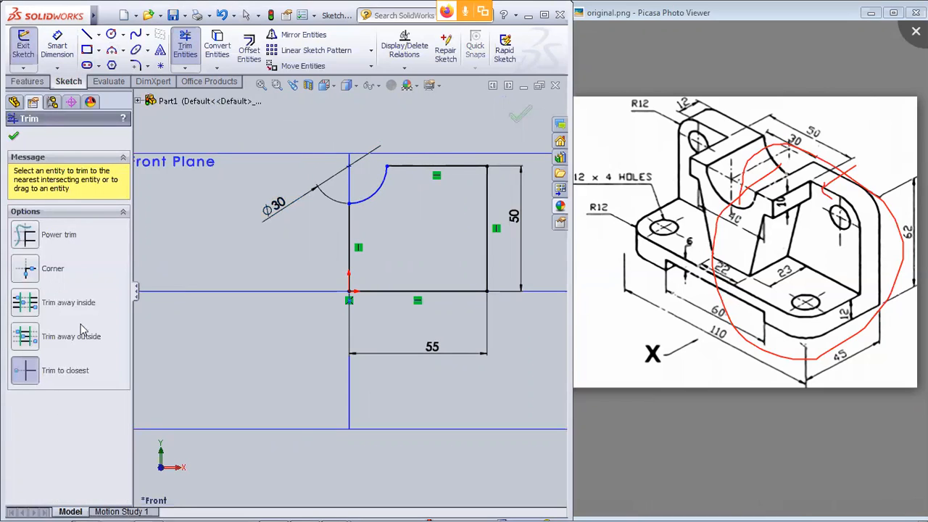
{"action": "left_click", "coordinate": [13, 137]}
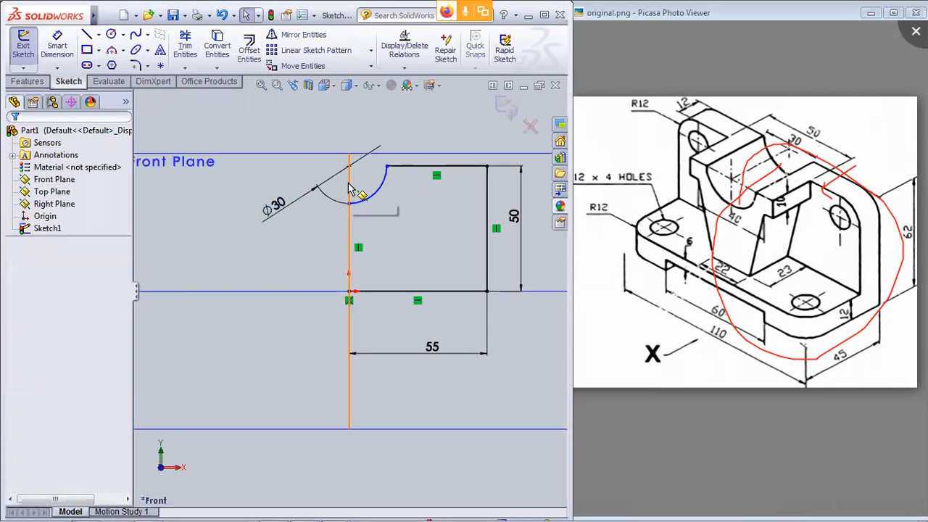
- Reposition the arc's diameter dimension so its text sits inside the profile
{"action": "left_click", "coordinate": [356, 209]}
{"action": "left_click_drag", "start_coordinate": [275, 212], "coordinate": [412, 218]}
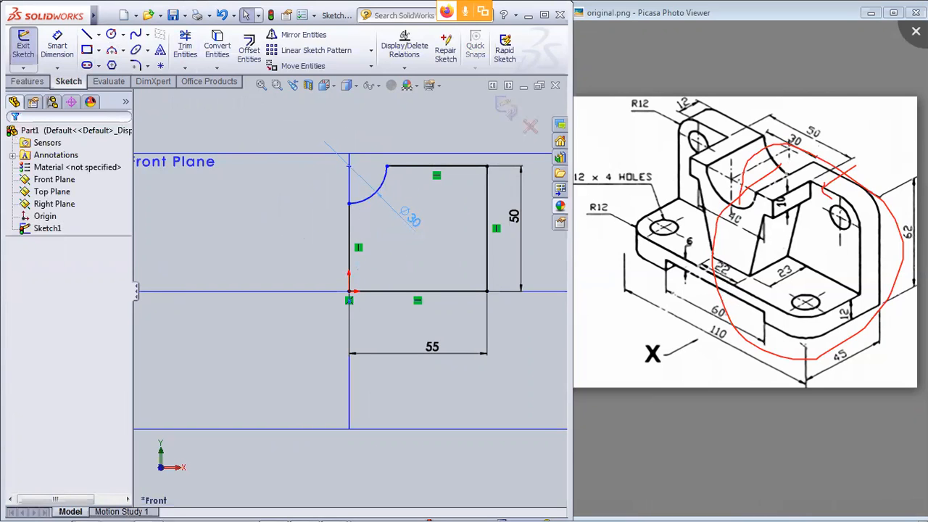
{"action": "left_click", "coordinate": [300, 213]}
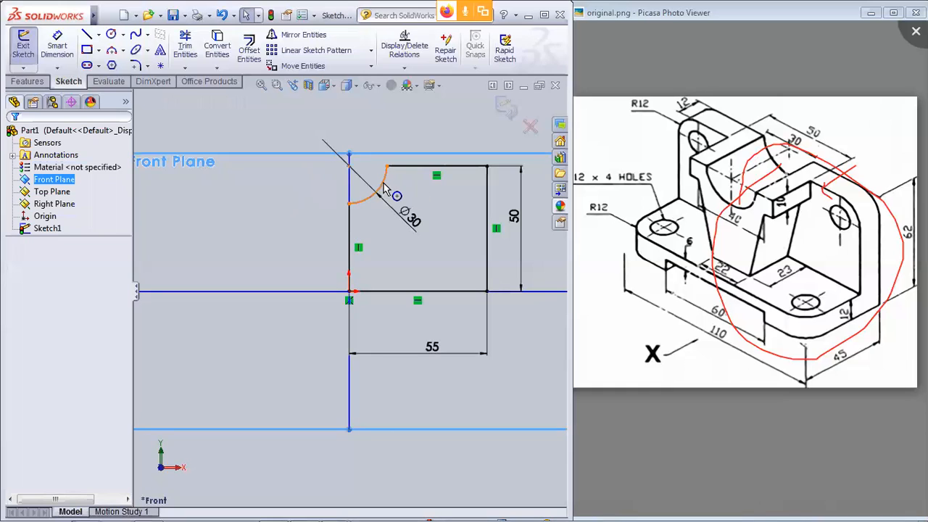
- Dimension the vertical distance between the notch arc's centre and the origin at 50 mm
{"action": "left_click", "coordinate": [61, 49]}
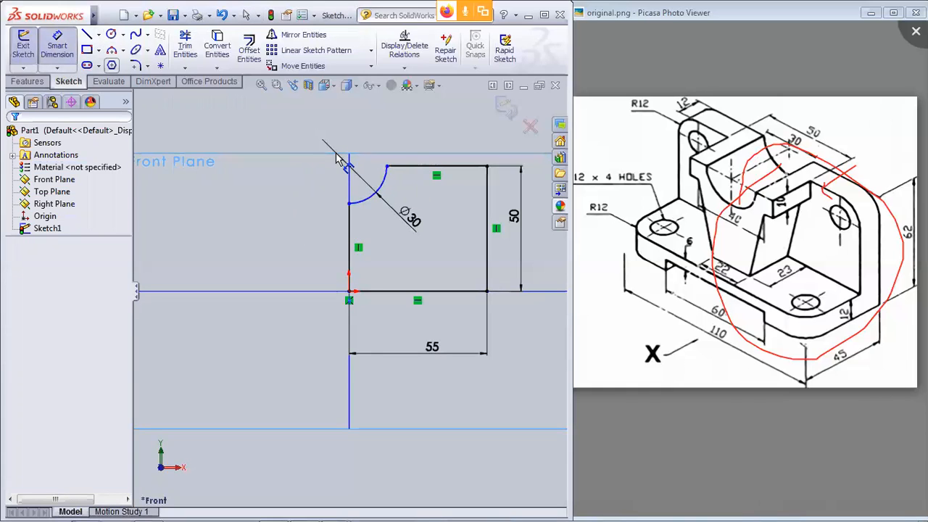
{"action": "left_click", "coordinate": [349, 168]}
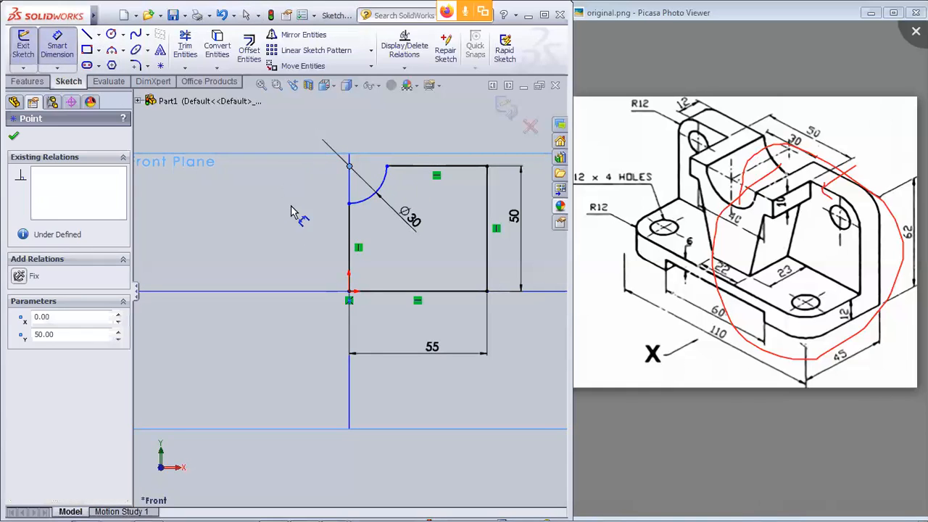
{"action": "left_click", "coordinate": [351, 293]}
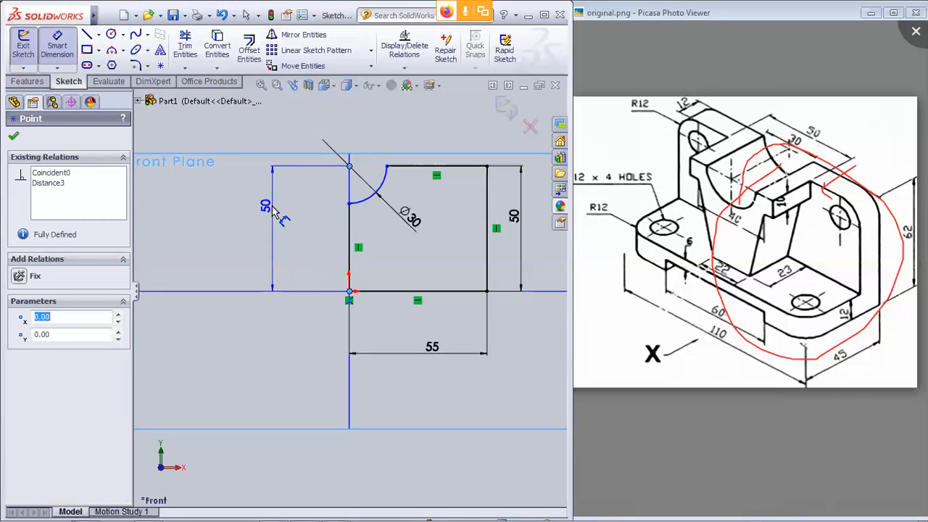
{"action": "left_click", "coordinate": [267, 209]}
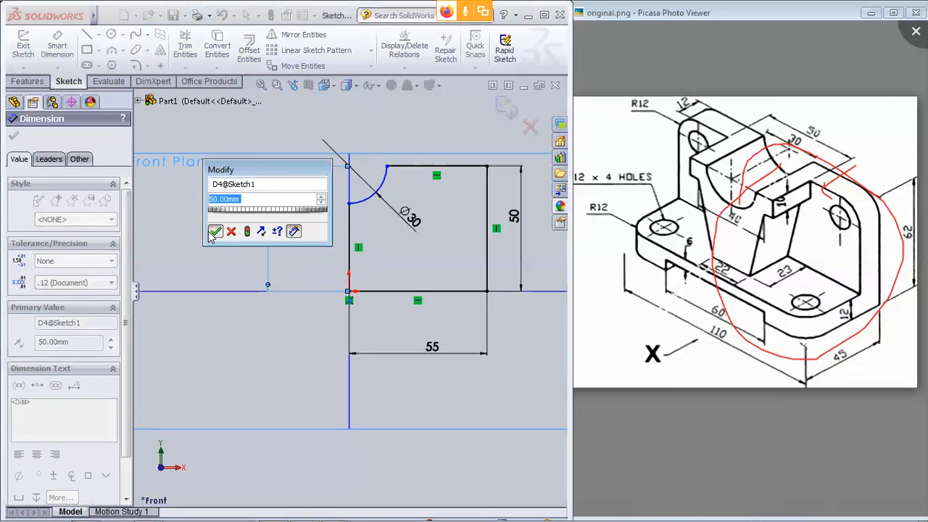
{"action": "left_click", "coordinate": [213, 230]}
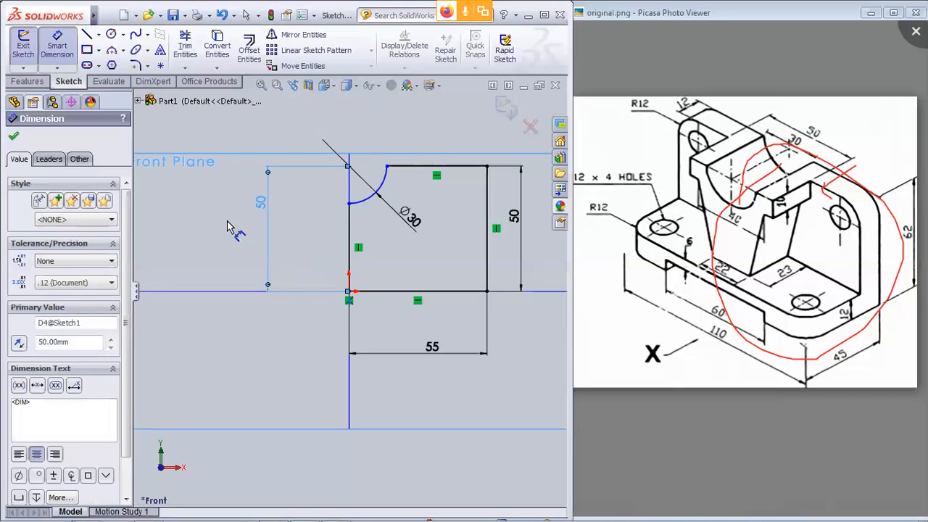
{"action": "left_click", "coordinate": [349, 167]}
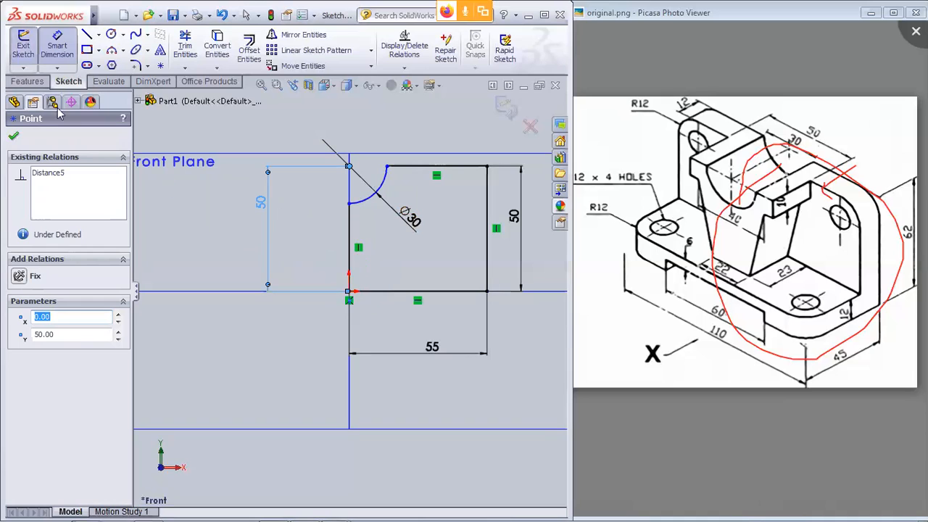
{"action": "left_click", "coordinate": [15, 138]}
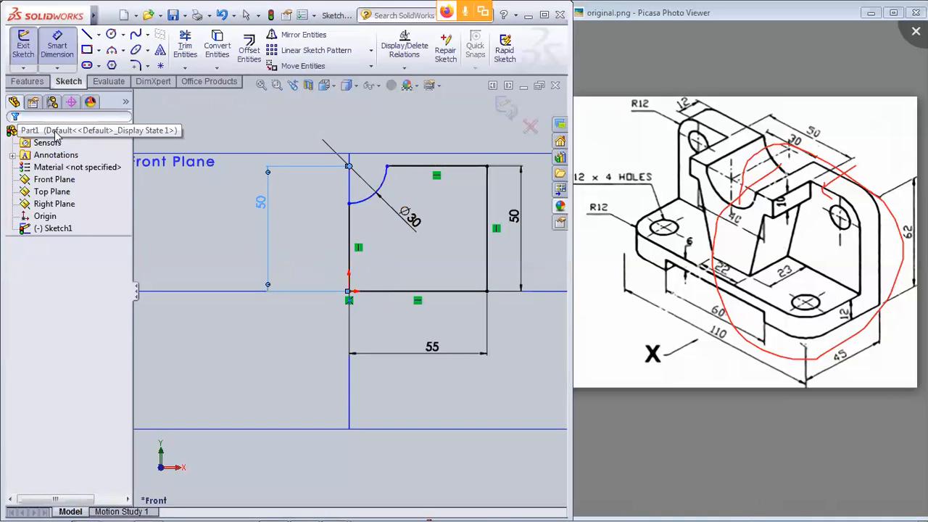
{"action": "key", "text": "Escape"}
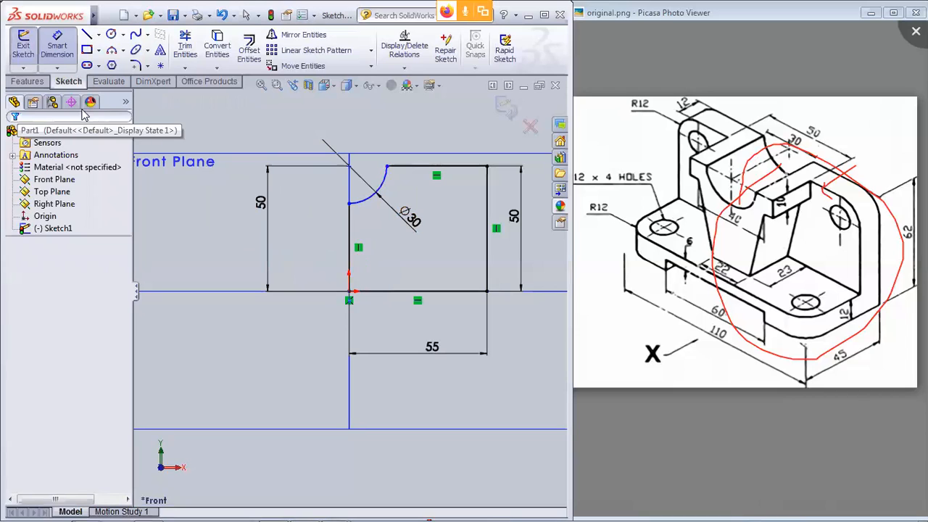
{"action": "left_click", "coordinate": [374, 194]}
{"action": "key", "text": "Escape"}
{"action": "key", "text": "Escape"}
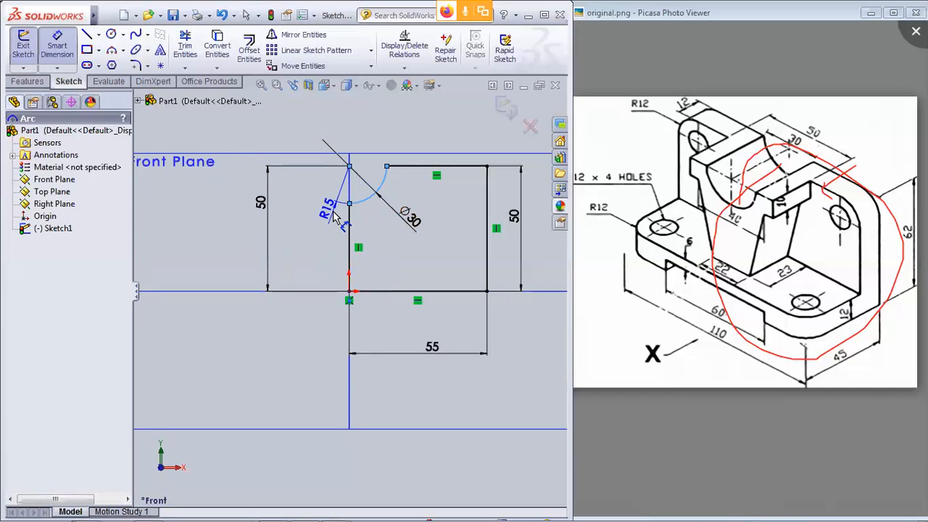
- Add a Fix relation to the notch arc
{"action": "left_click", "coordinate": [368, 193]}
{"action": "left_click", "coordinate": [17, 275]}
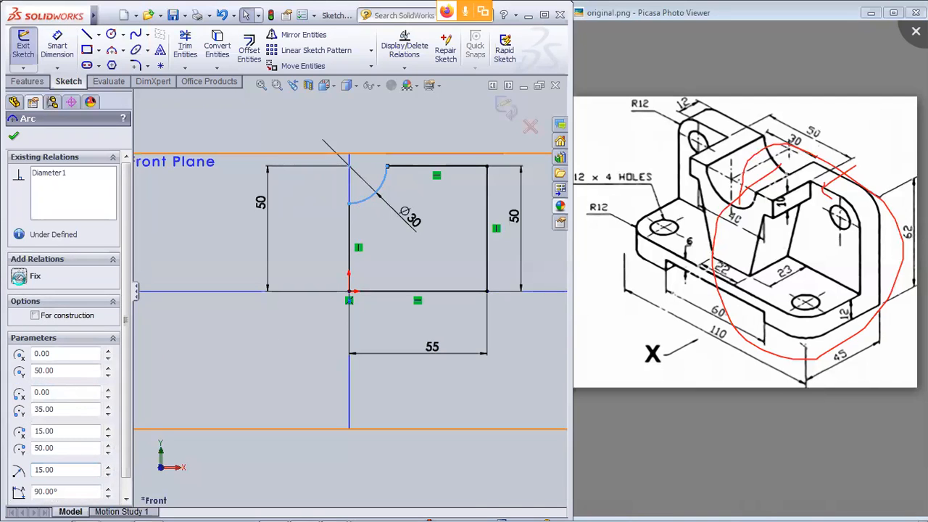
{"action": "left_click", "coordinate": [14, 137]}
- Delete the arc centre's height dimension and the arc's 30 mm diameter dimension
{"action": "left_click", "coordinate": [261, 203]}
{"action": "key", "text": "Delete"}
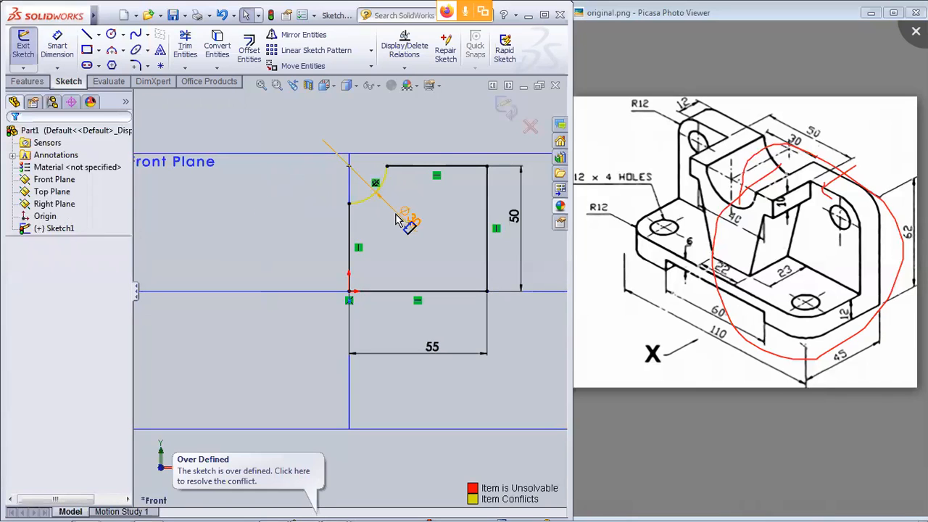
{"action": "left_click", "coordinate": [408, 217]}
{"action": "key", "text": "Delete"}
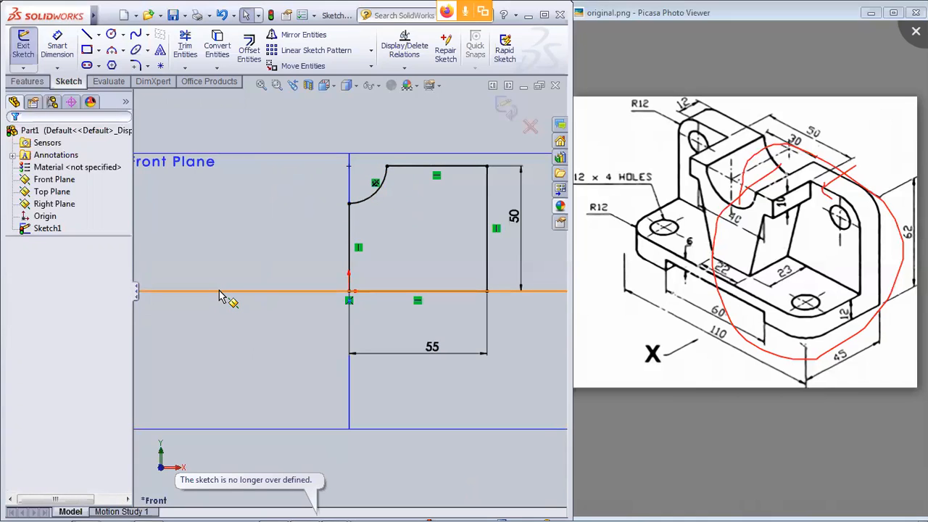
- Delete the Fixed relation from the notch arc
{"action": "left_click", "coordinate": [247, 228]}
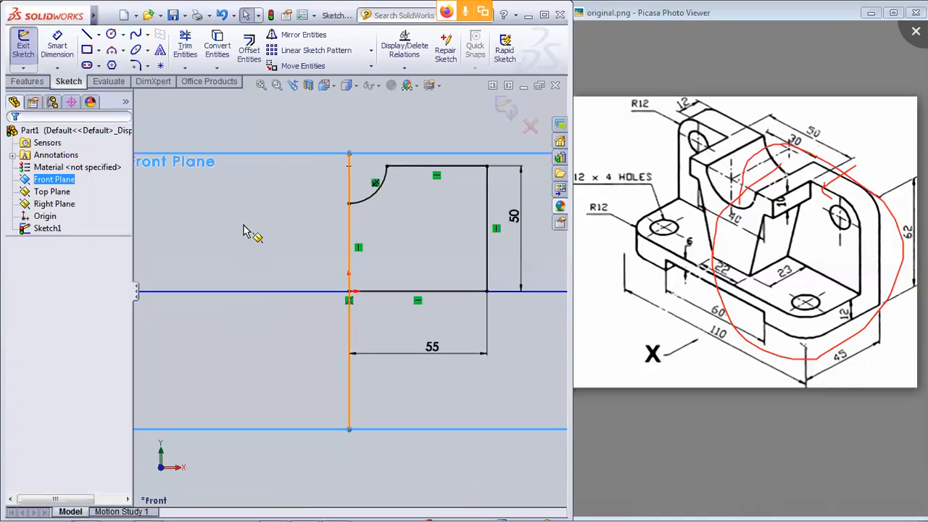
{"action": "left_click", "coordinate": [382, 183]}
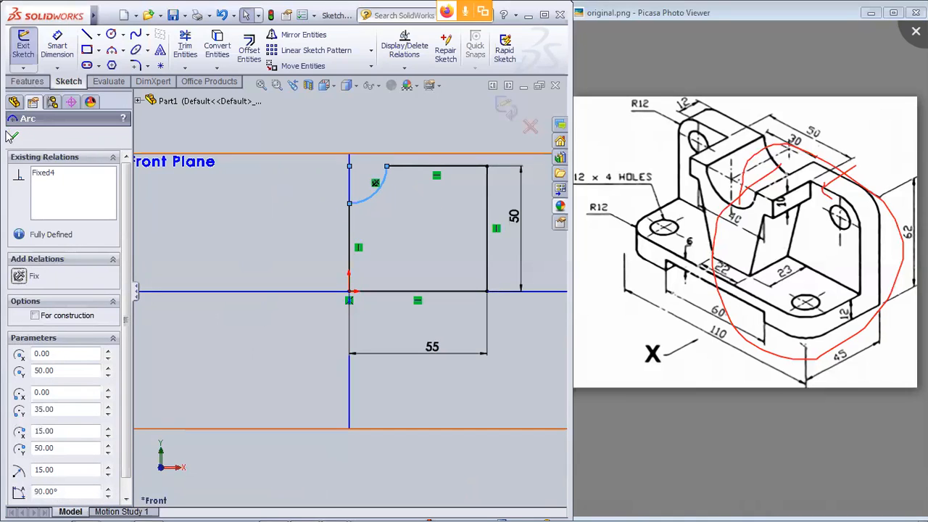
{"action": "left_click", "coordinate": [42, 174]}
{"action": "right_click", "coordinate": [42, 176]}
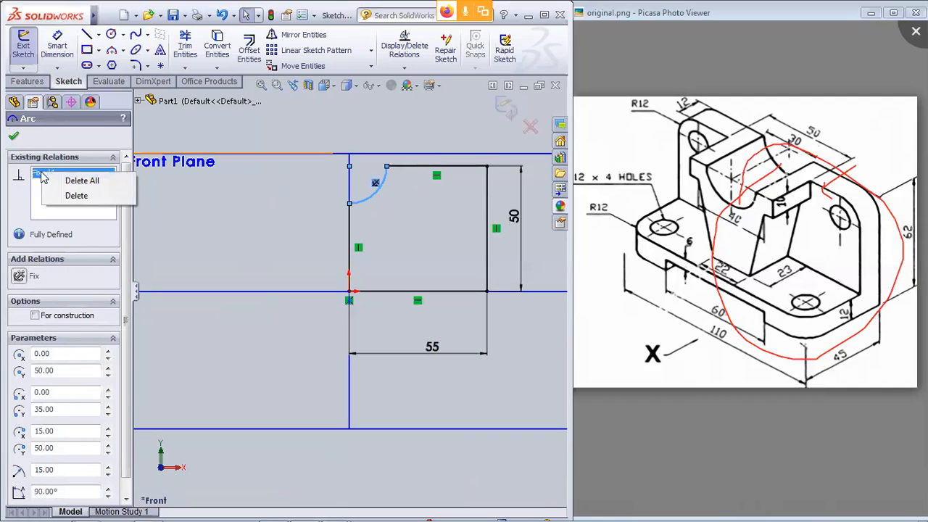
{"action": "left_click", "coordinate": [74, 195]}
{"action": "left_click", "coordinate": [16, 138]}
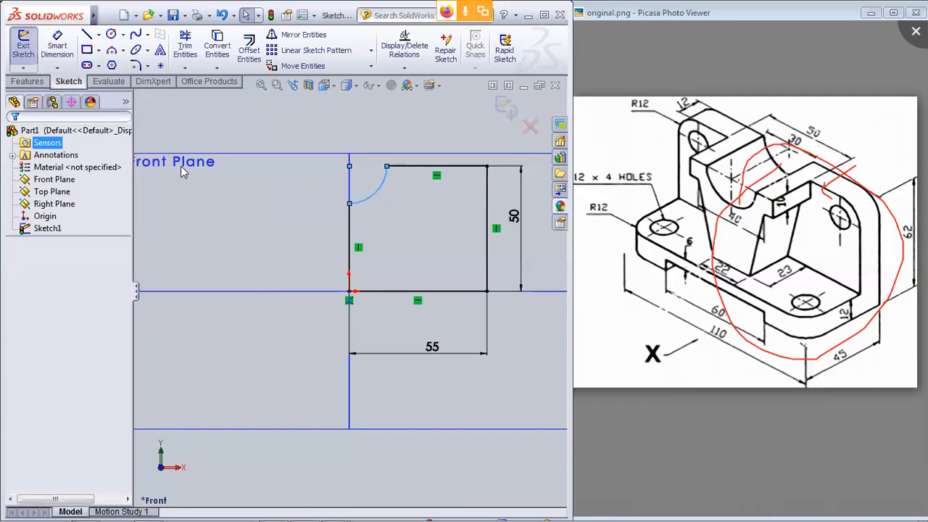
- Dimension the vertical distance from the arc's centre to the profile's bottom edge at 50 mm
{"action": "left_click", "coordinate": [348, 196]}
{"action": "left_click", "coordinate": [56, 45]}
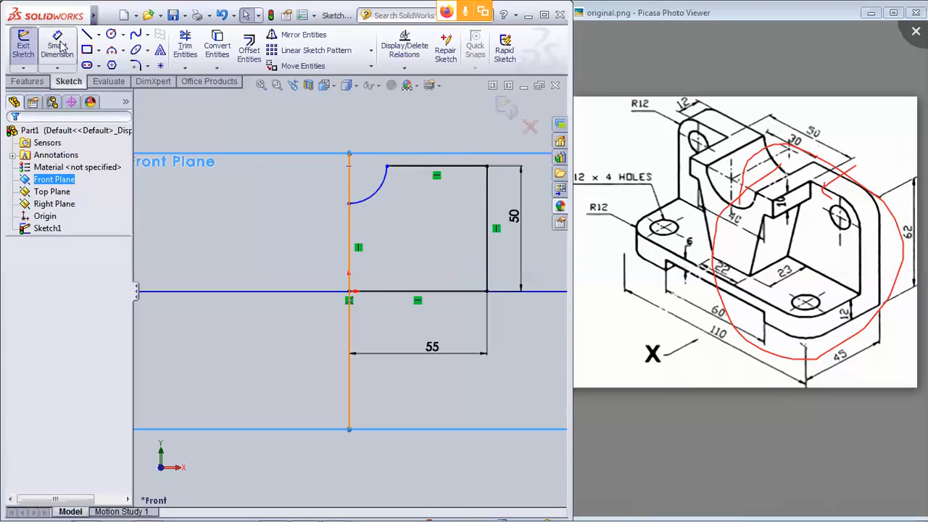
{"action": "left_click", "coordinate": [349, 168]}
{"action": "left_click", "coordinate": [348, 293]}
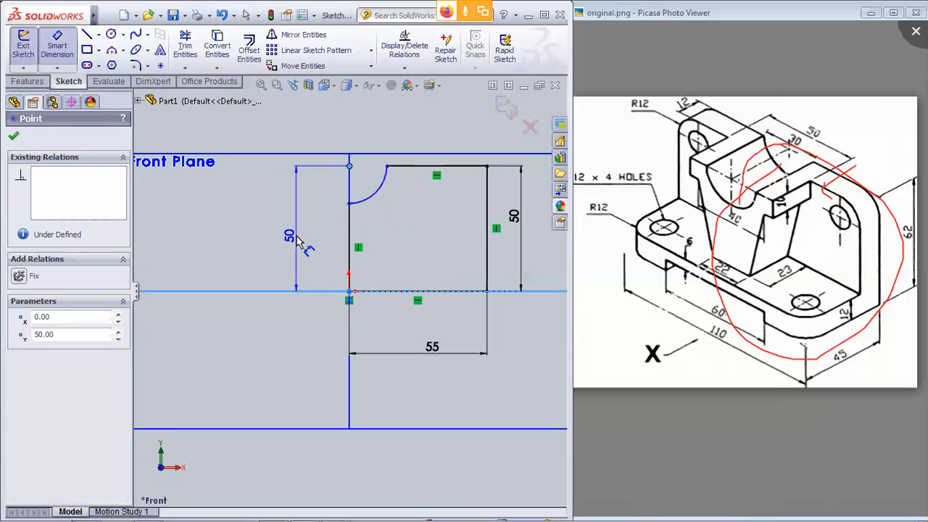
{"action": "left_click", "coordinate": [297, 241]}
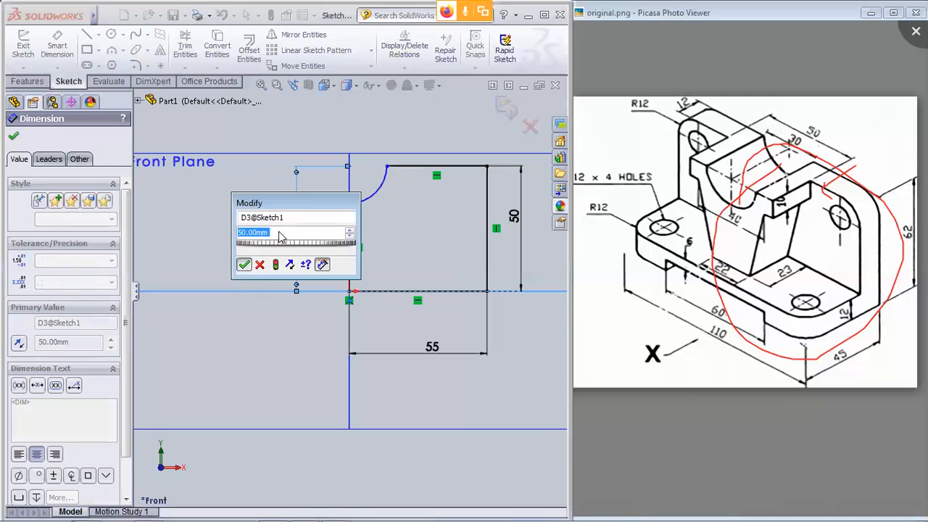
{"action": "key", "text": "Return"}
- Dimension the notch arc's radius at 15 mm, with the text inside the profile
{"action": "left_click", "coordinate": [374, 193]}
{"action": "left_click", "coordinate": [427, 245]}
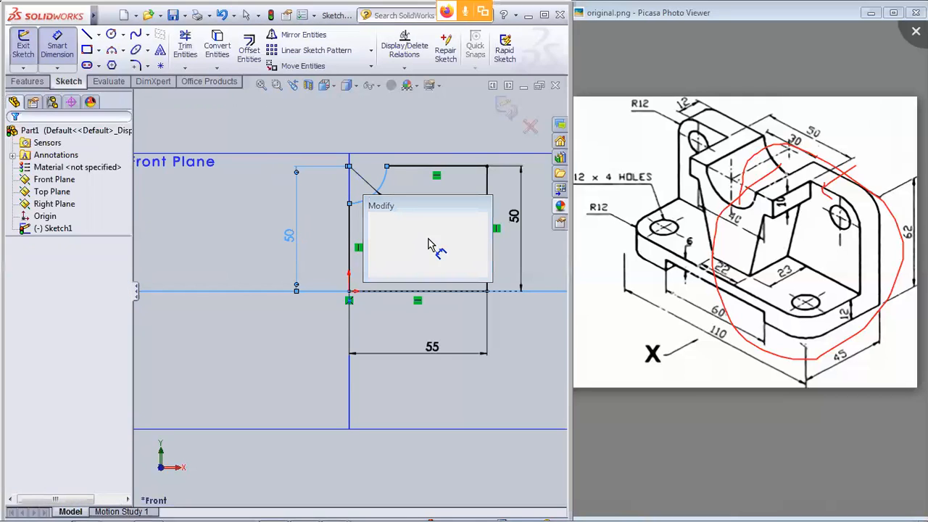
{"action": "left_click", "coordinate": [352, 268]}
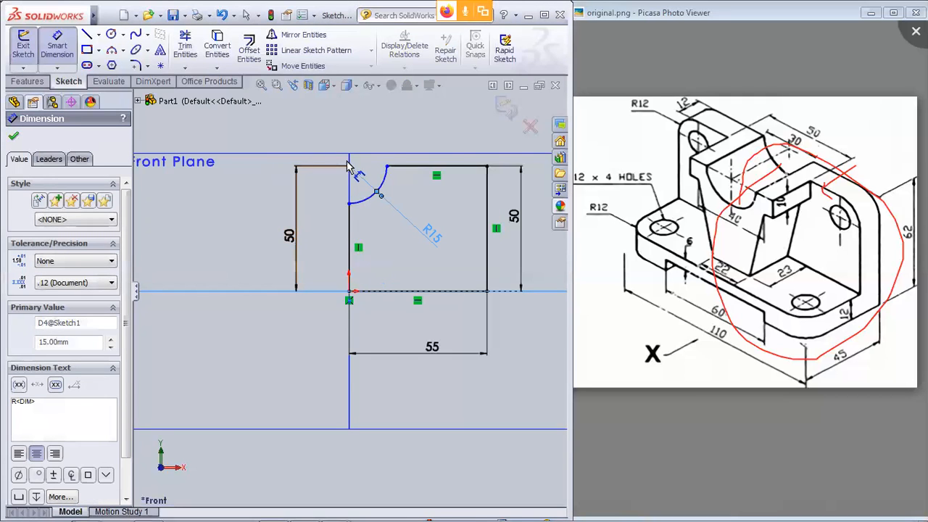
- Examine the existing relations of the arc's centre point and of the profile's top edge beside the notch
{"action": "scroll", "coordinate": [356, 163], "scroll_direction": "up", "scroll_amount": 6}
{"action": "scroll", "coordinate": [356, 178], "scroll_direction": "down", "scroll_amount": 4}
{"action": "scroll", "coordinate": [372, 392], "scroll_direction": "down", "scroll_amount": 6}
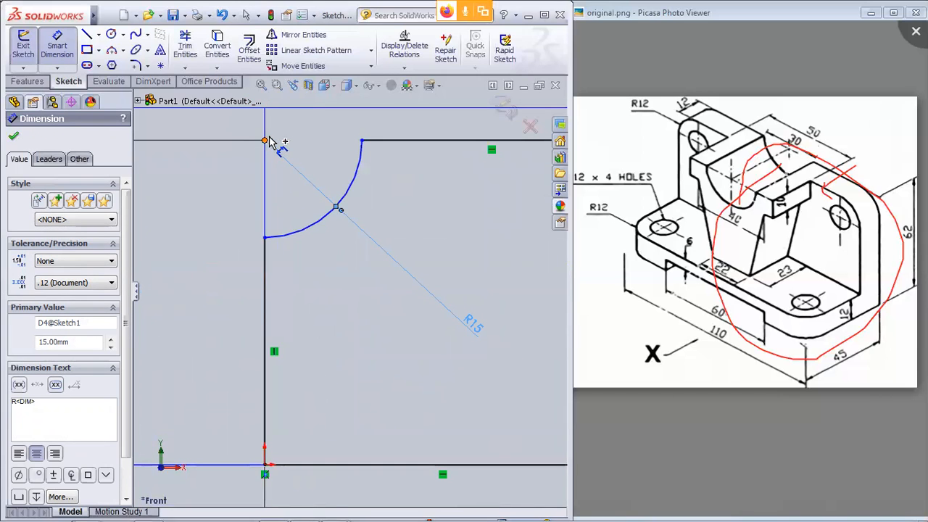
{"action": "left_click", "coordinate": [265, 140]}
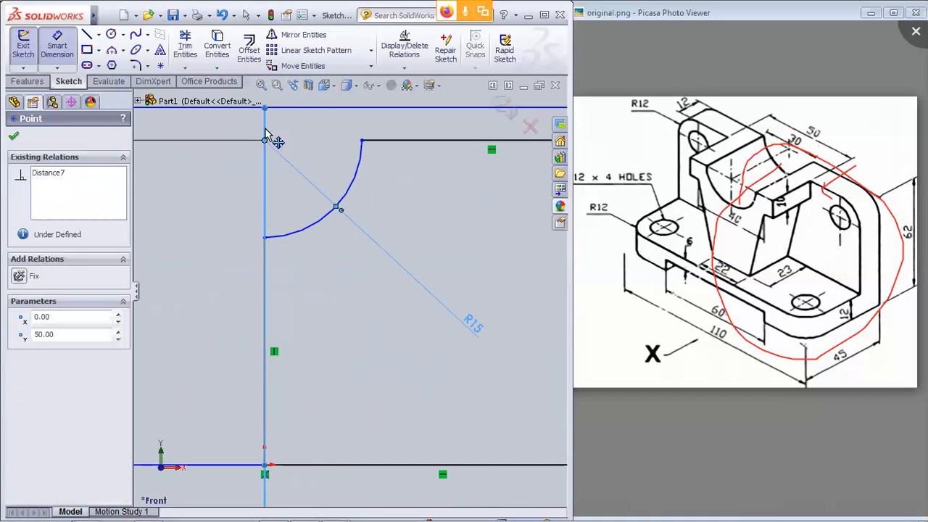
{"action": "left_click", "coordinate": [14, 138]}
{"action": "scroll", "coordinate": [357, 265], "scroll_direction": "down", "scroll_amount": 4}
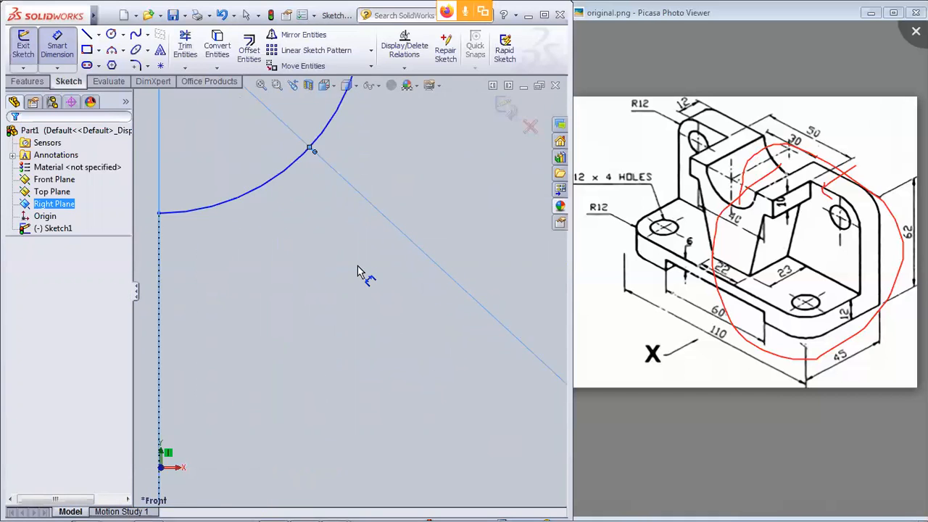
{"action": "scroll", "coordinate": [357, 266], "scroll_direction": "up", "scroll_amount": 6}
{"action": "left_click", "coordinate": [266, 269]}
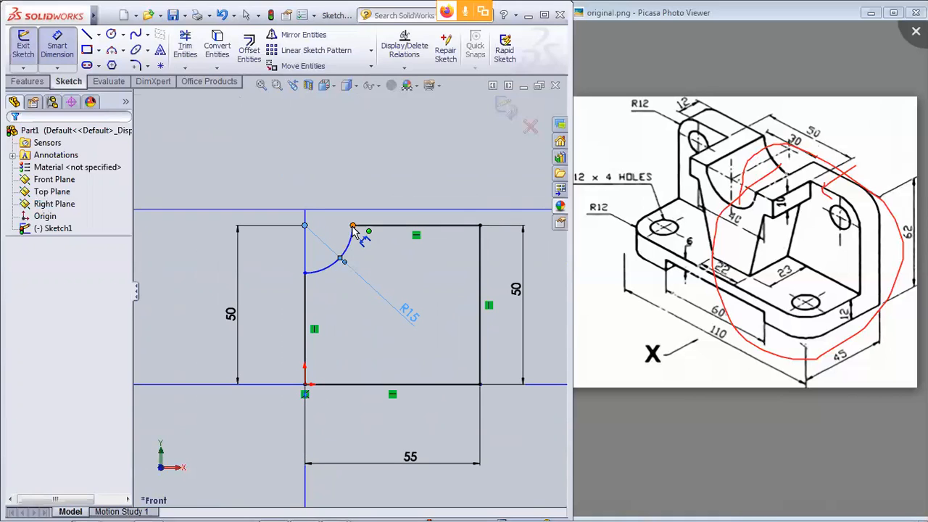
{"action": "left_click", "coordinate": [57, 45]}
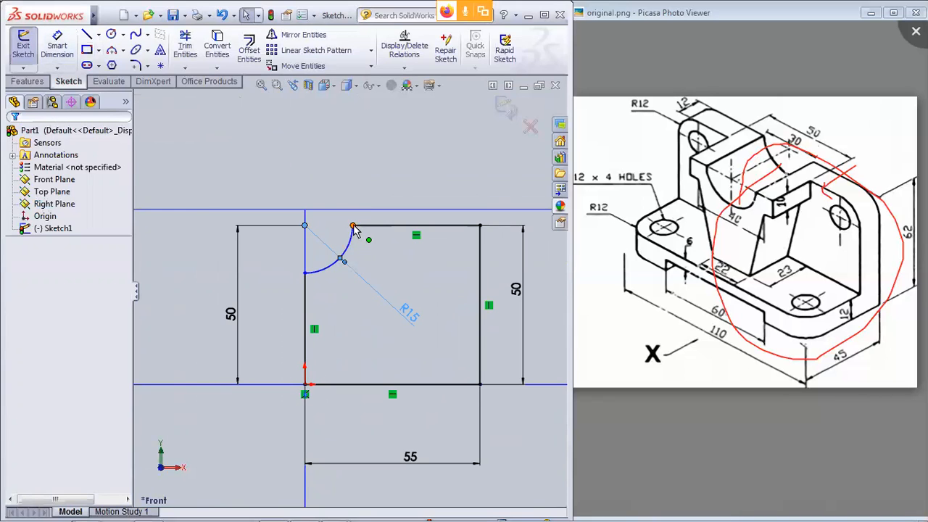
{"action": "left_click", "coordinate": [354, 228]}
{"action": "left_click", "coordinate": [372, 227]}
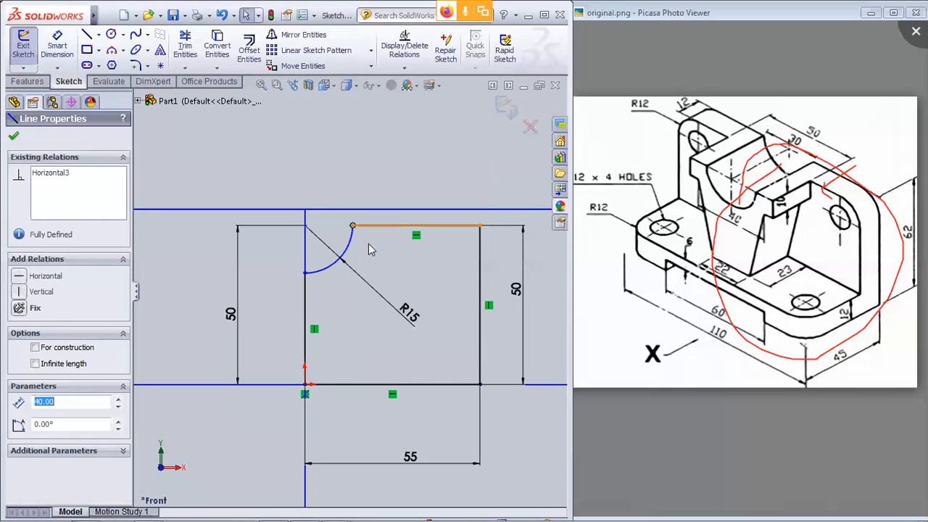
{"action": "left_click", "coordinate": [15, 138]}
- Try to add a vertical dimension between the notch arc and the profile's bottom edge
{"action": "left_click", "coordinate": [57, 45]}
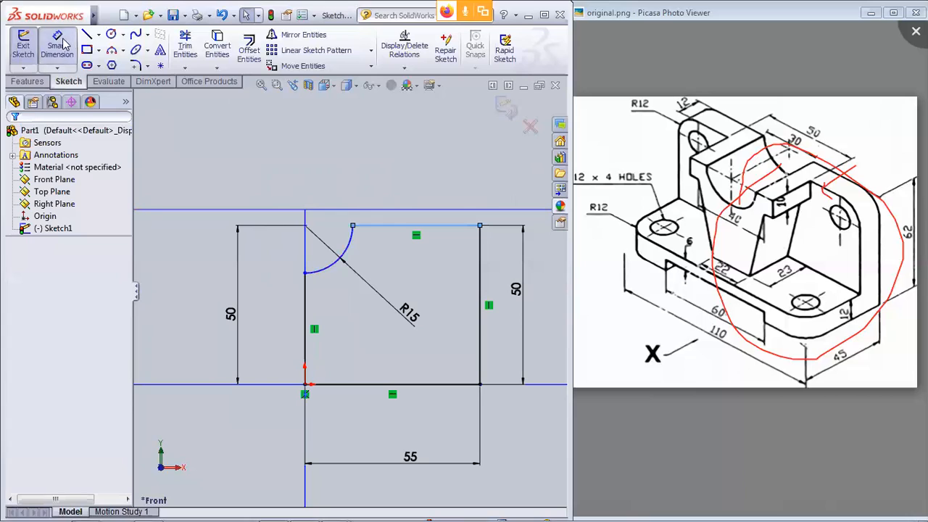
{"action": "left_click", "coordinate": [351, 244]}
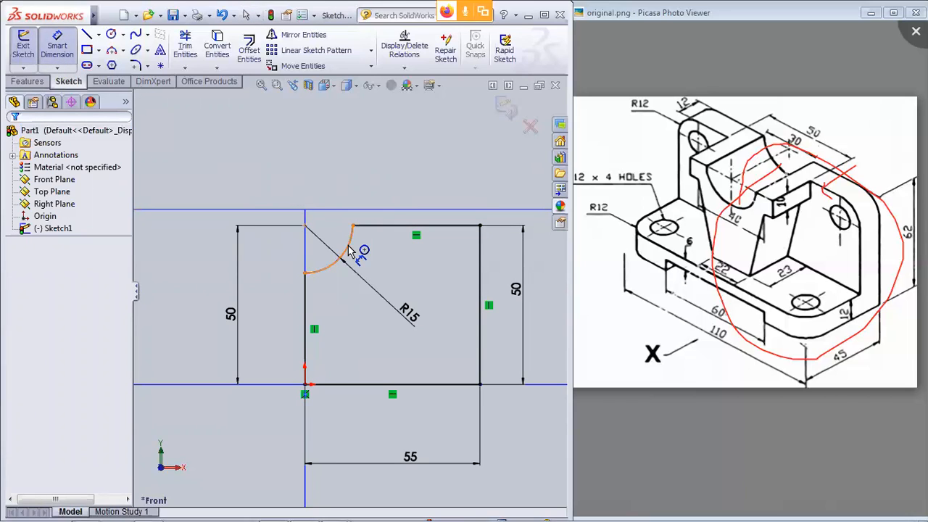
{"action": "left_click", "coordinate": [347, 385]}
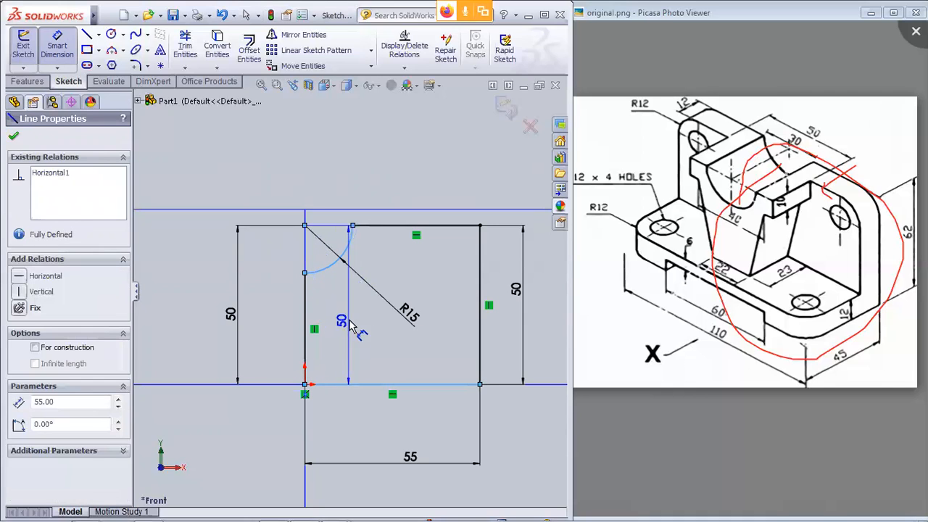
{"action": "left_click", "coordinate": [384, 332]}
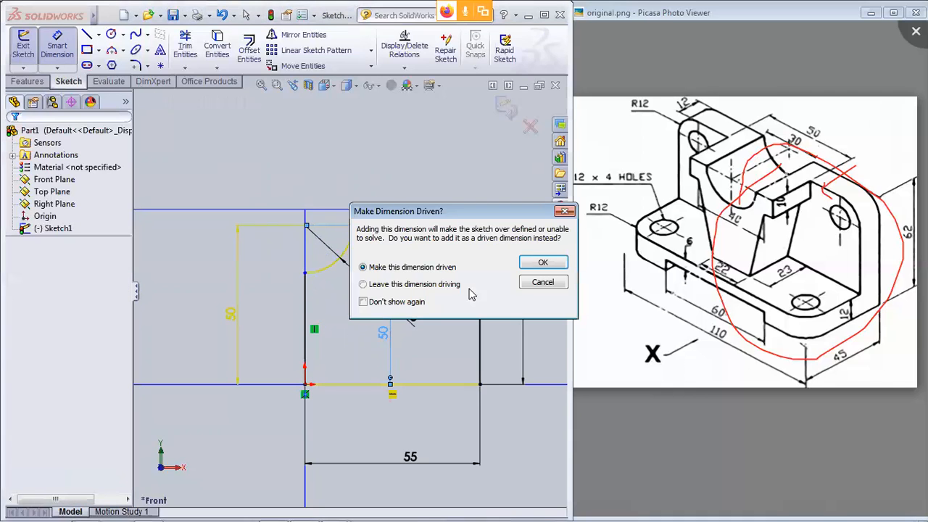
{"action": "left_click", "coordinate": [543, 284]}
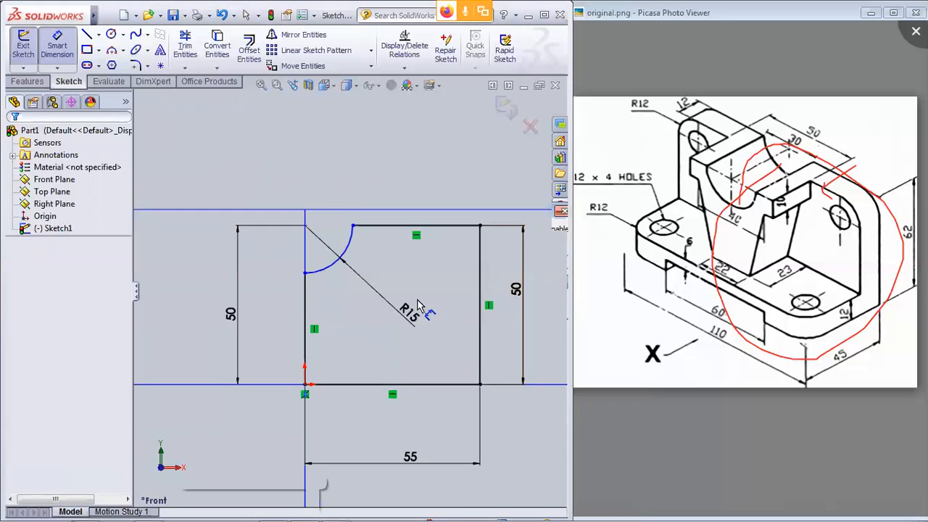
- Try to add a dimension between the notch arc and the profile's top edge
{"action": "left_click", "coordinate": [337, 265]}
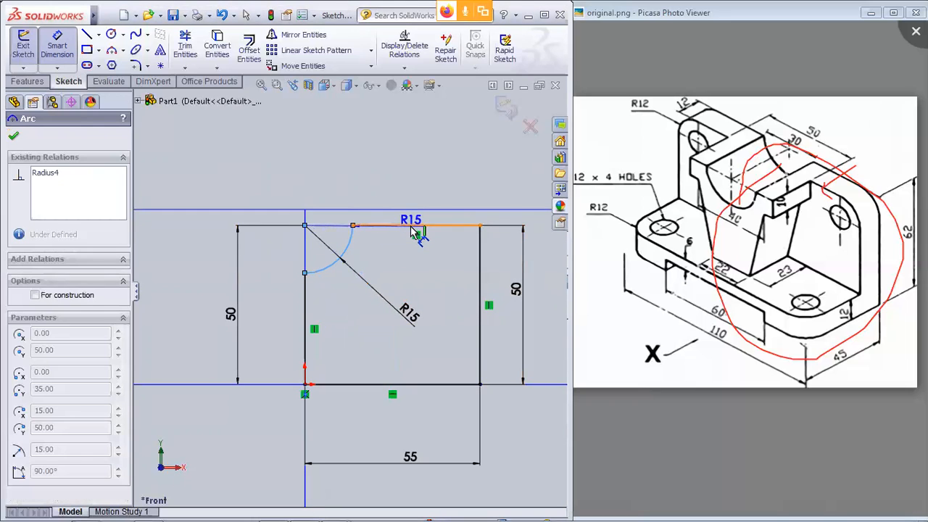
{"action": "left_click", "coordinate": [391, 226]}
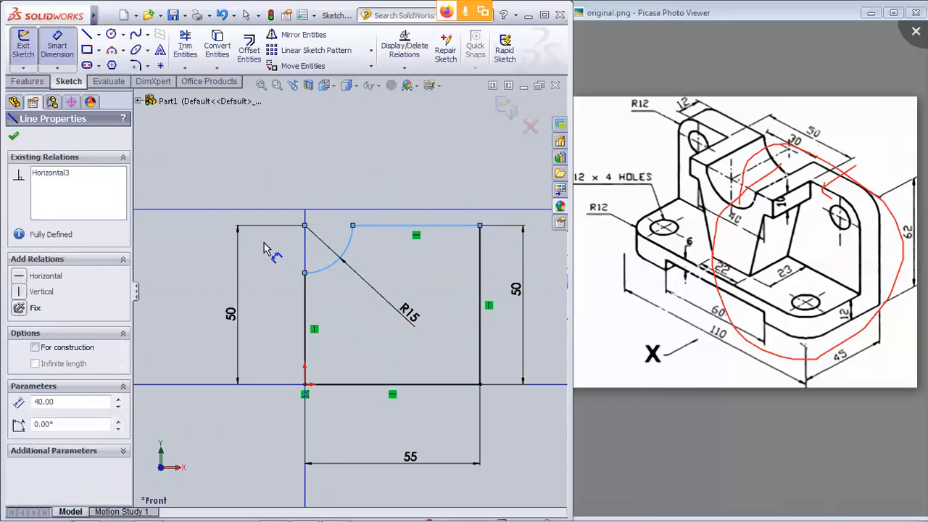
{"action": "left_click", "coordinate": [338, 259]}
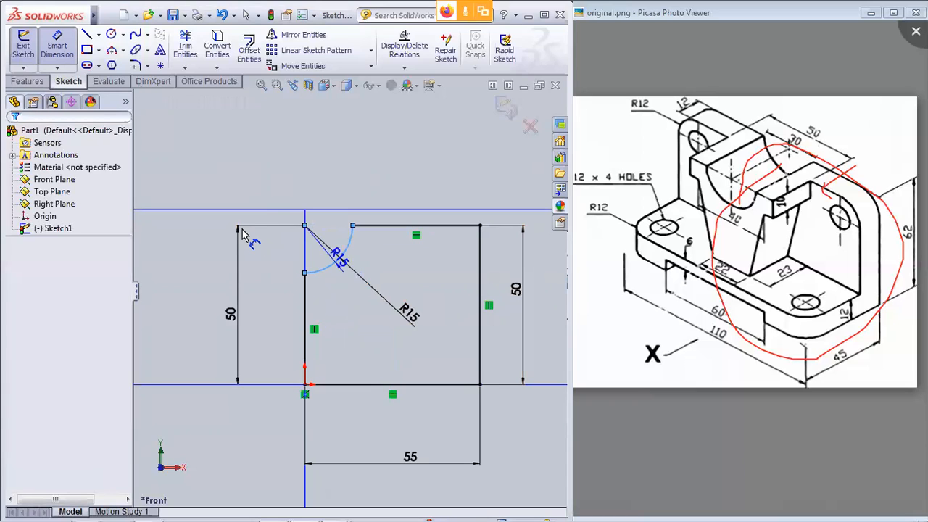
{"action": "left_click", "coordinate": [375, 226]}
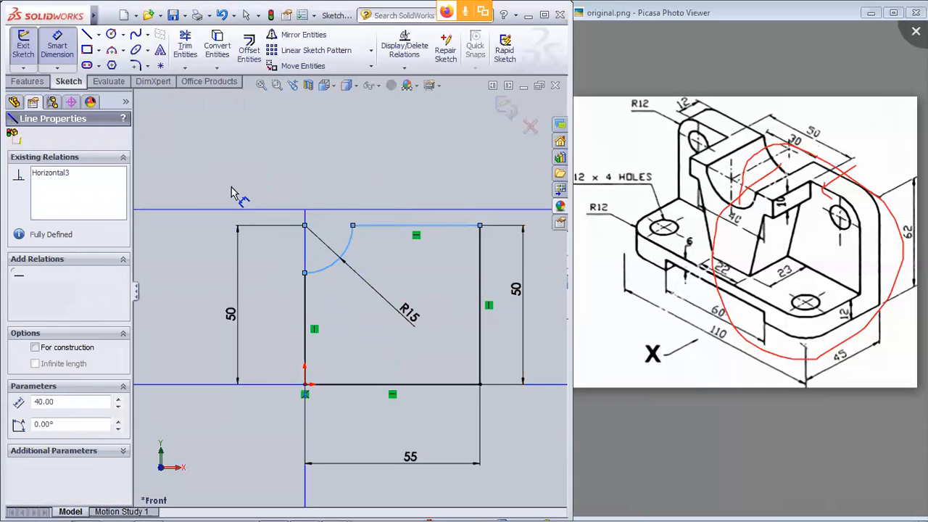
{"action": "left_click", "coordinate": [210, 180]}
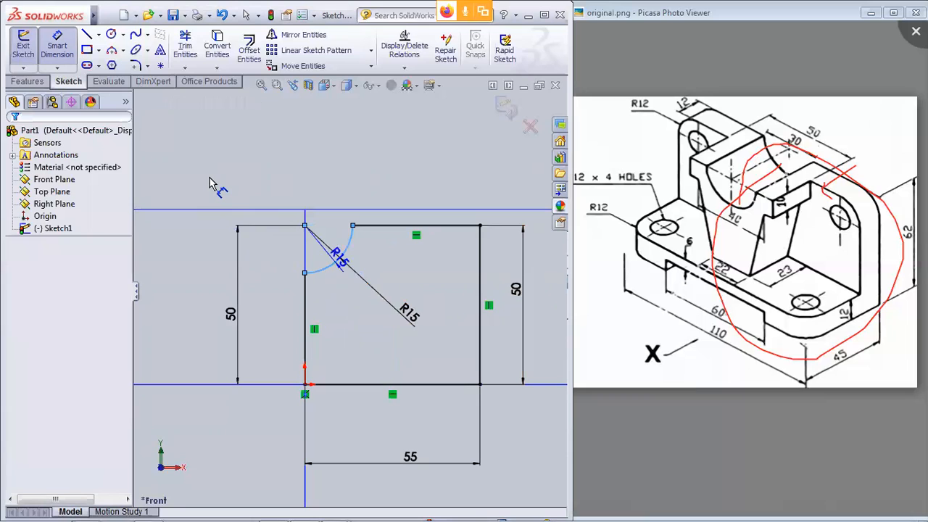
- Dimension the horizontal distance between the notch arc's centre and the profile's outer vertical edge at 55 mm, placed above the profile
{"action": "left_click", "coordinate": [482, 288]}
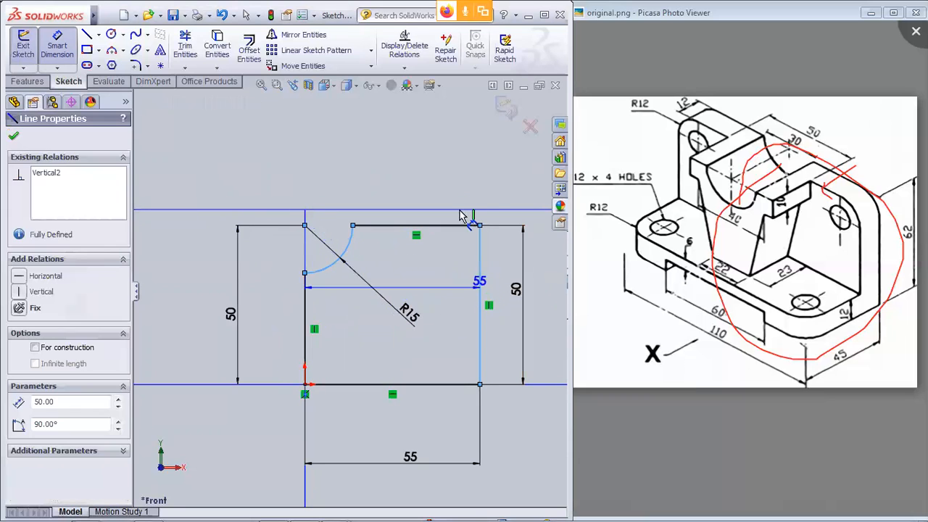
{"action": "left_click", "coordinate": [435, 161]}
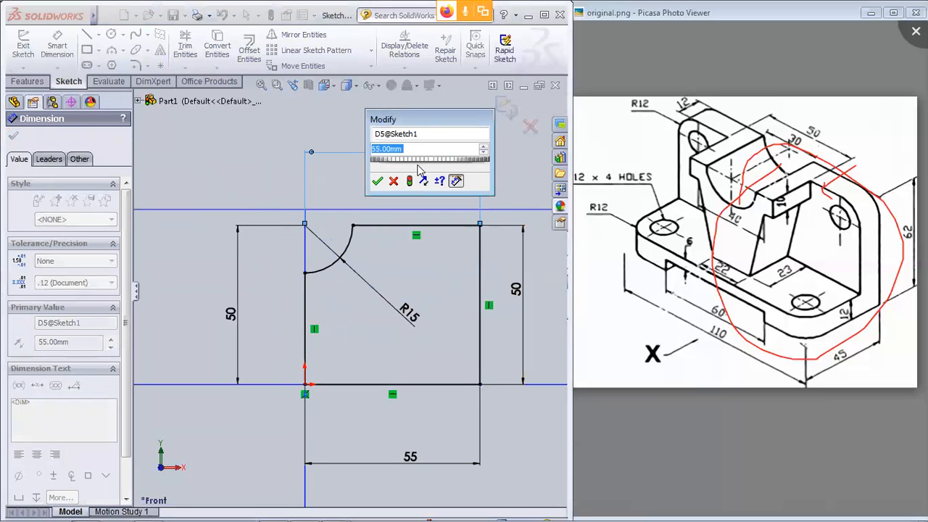
{"action": "left_click", "coordinate": [376, 181]}
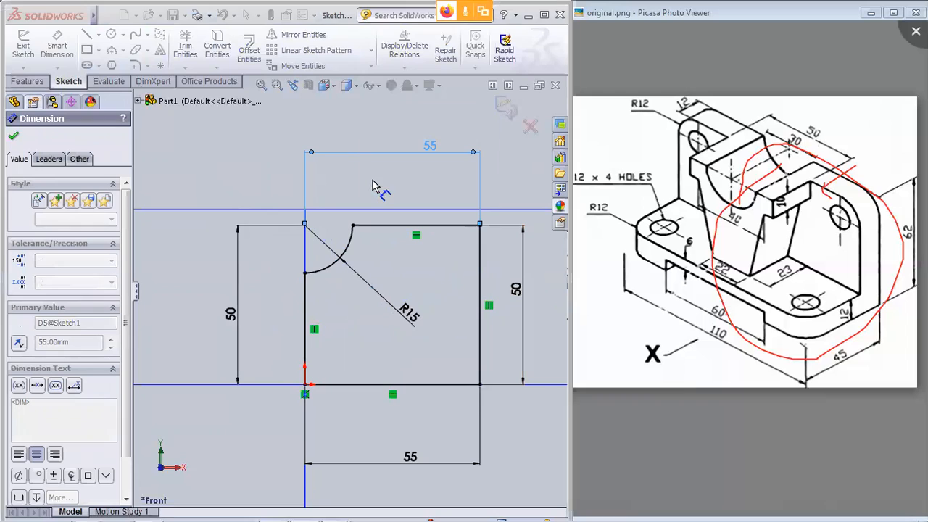
{"action": "left_click", "coordinate": [14, 139]}
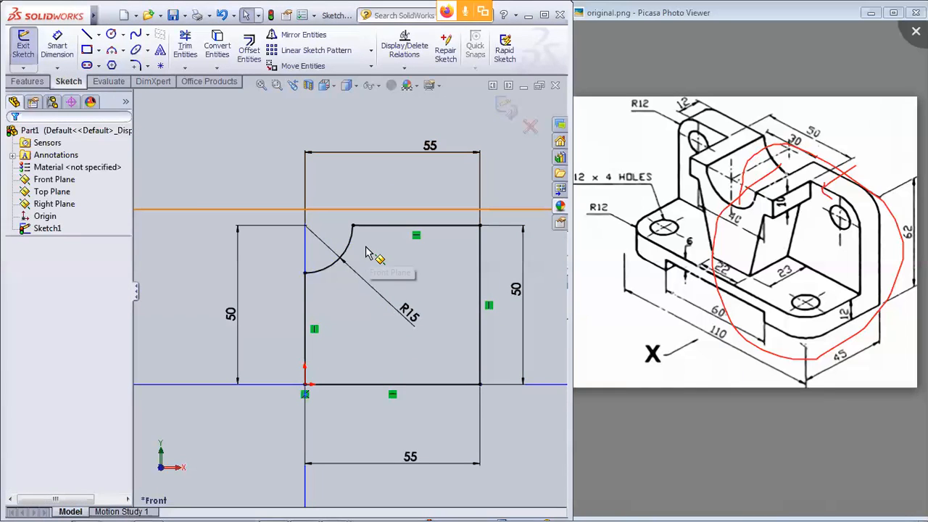
- Add a 12 mm sketch fillet at the corner between the profile's top edge and its outer vertical edge
{"action": "scroll", "coordinate": [455, 261], "scroll_direction": "up", "scroll_amount": 4}
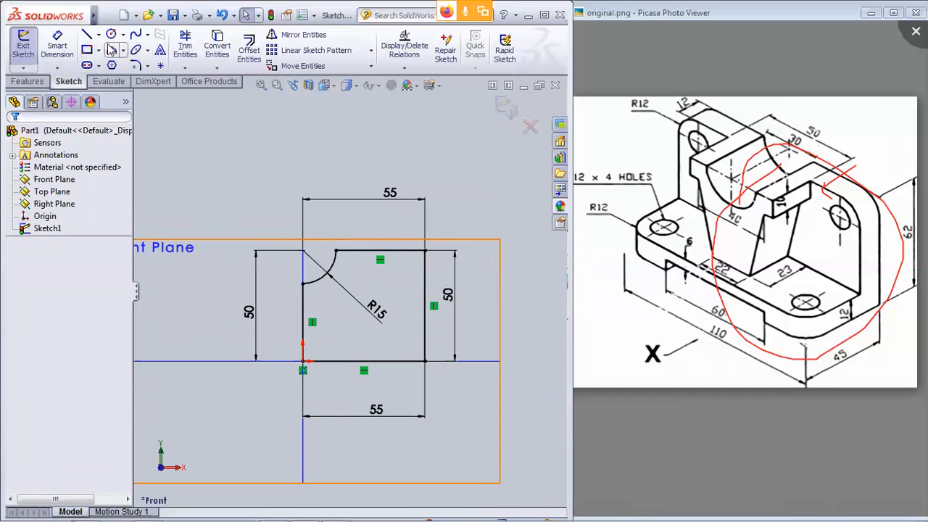
{"action": "left_click", "coordinate": [134, 65]}
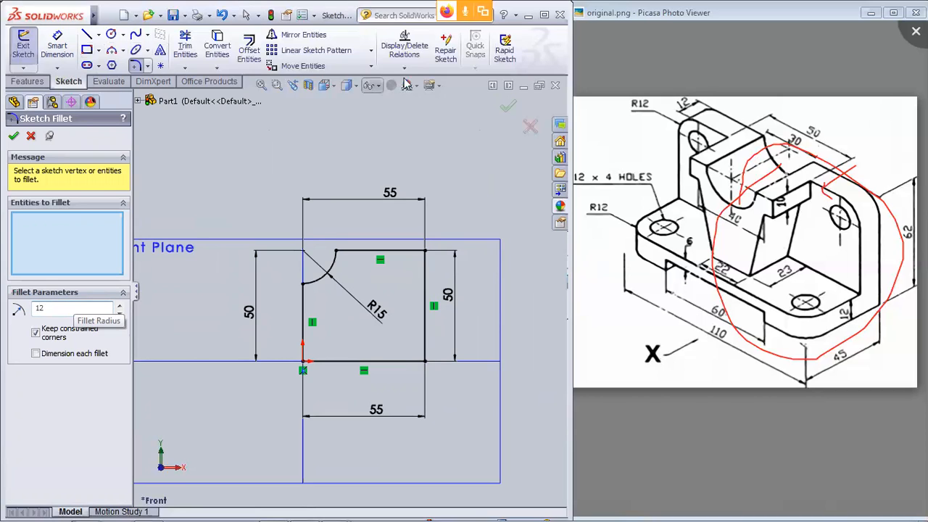
{"action": "left_click", "coordinate": [403, 251]}
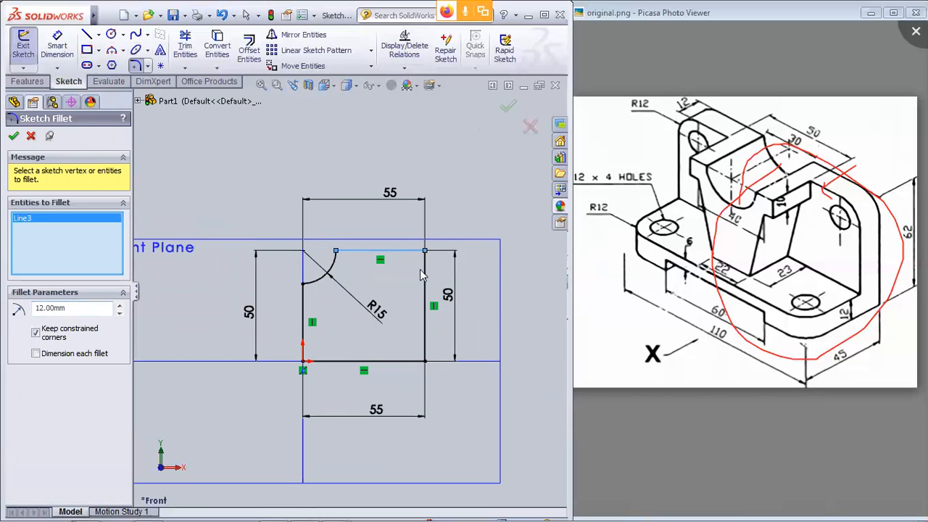
{"action": "left_click", "coordinate": [425, 276]}
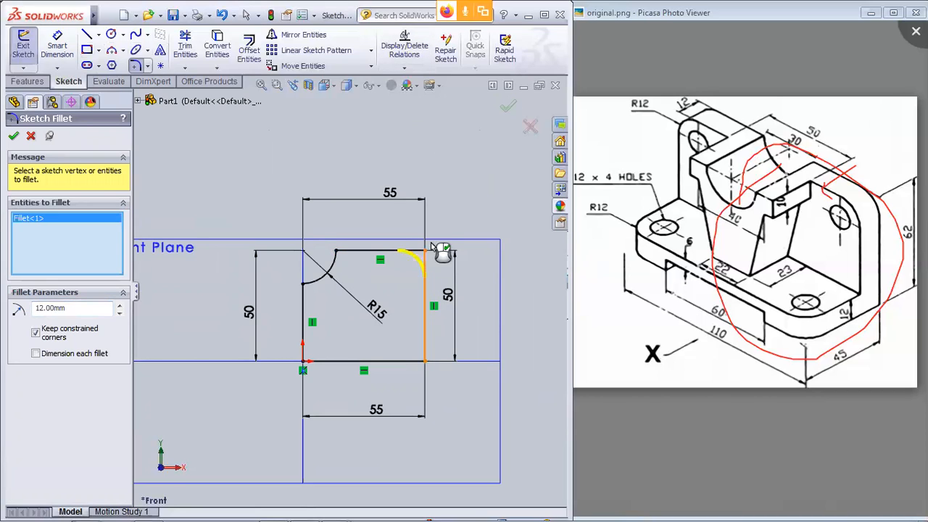
{"action": "left_click", "coordinate": [13, 137]}
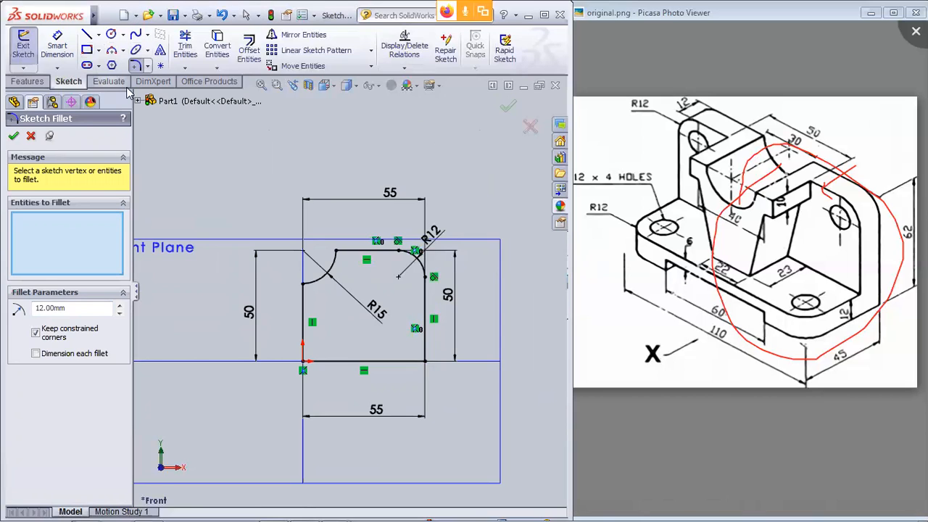
{"action": "left_click", "coordinate": [14, 137]}
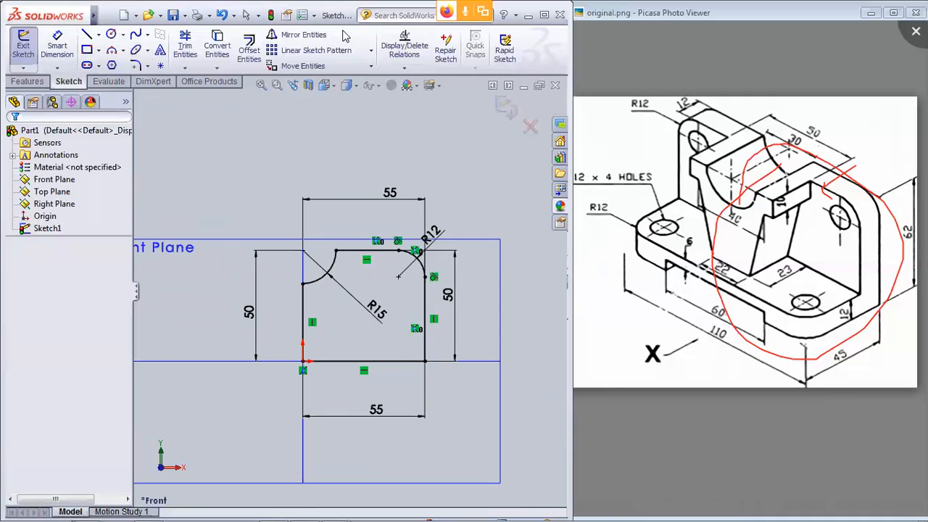
- Exit the profile sketch and extrude it 12 mm as a blind boss with the direction reversed, behind the Front Plane
{"action": "left_click", "coordinate": [503, 106]}
{"action": "middle_click_drag", "start_coordinate": [469, 255], "coordinate": [474, 290]}
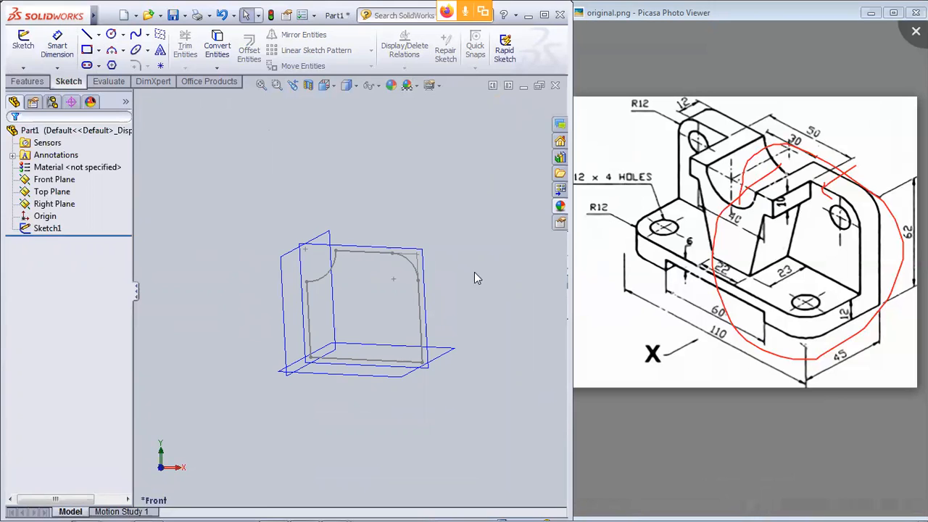
{"action": "left_click", "coordinate": [47, 228]}
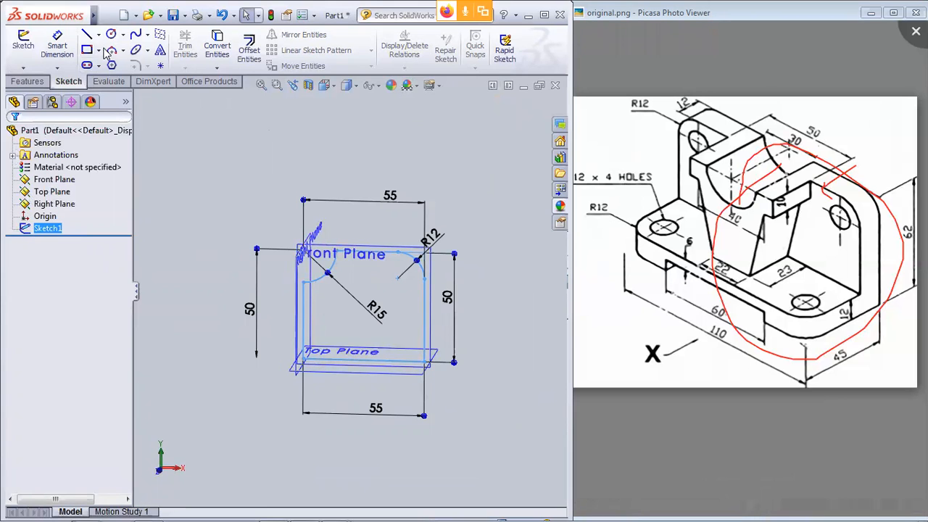
{"action": "left_click", "coordinate": [28, 81]}
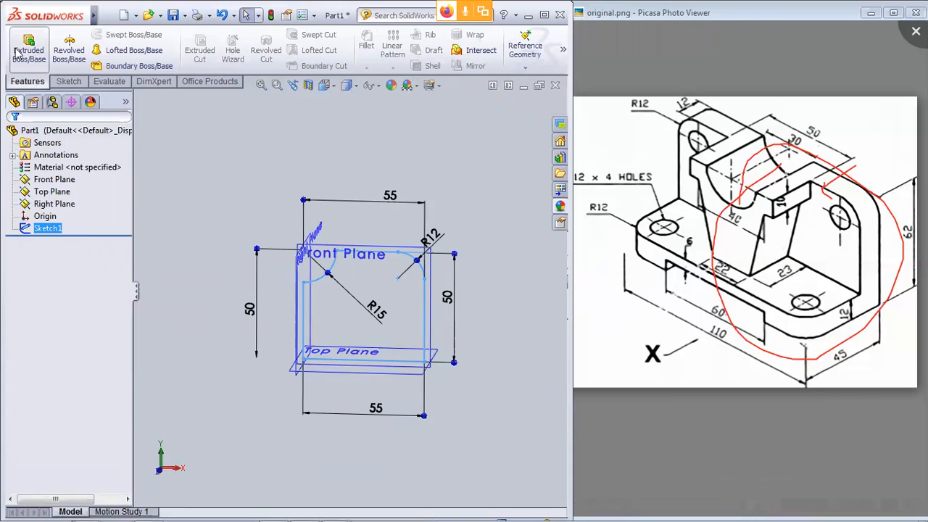
{"action": "left_click", "coordinate": [17, 53]}
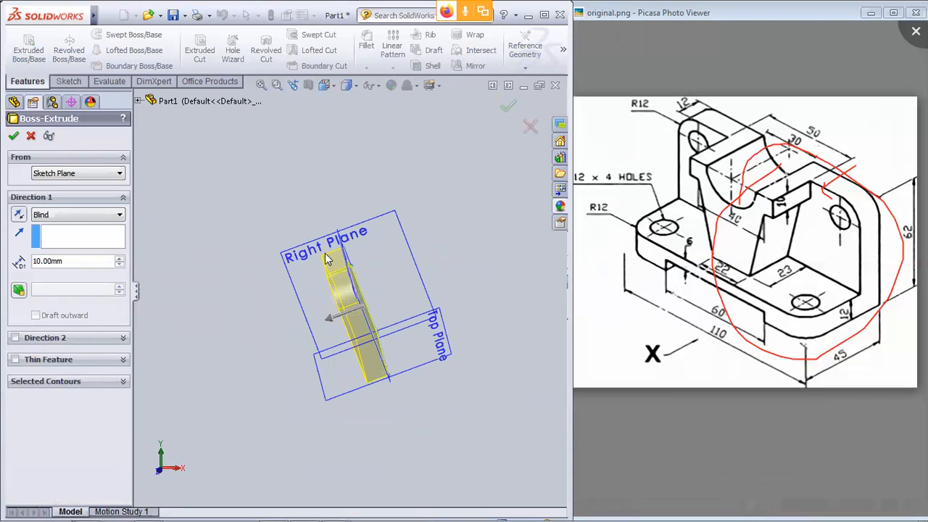
{"action": "left_click_drag", "start_coordinate": [324, 312], "coordinate": [464, 308]}
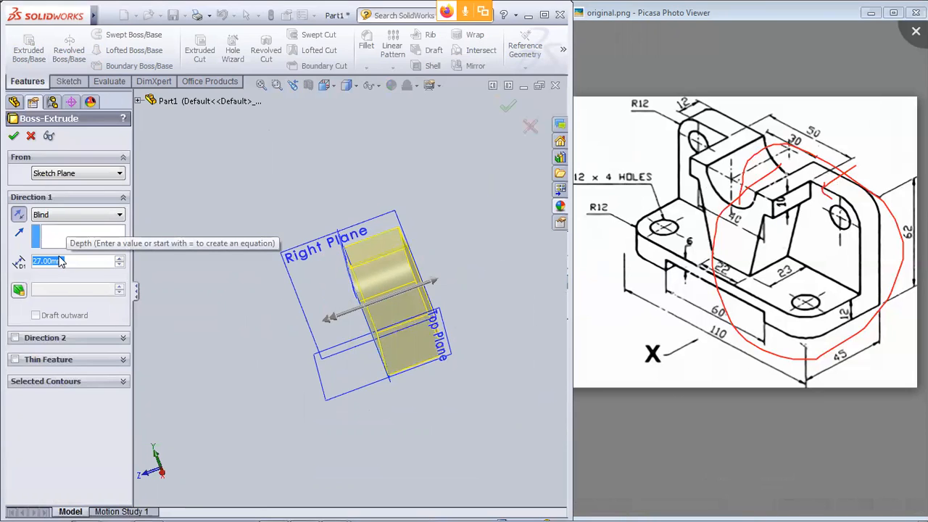
{"action": "type", "text": "12"}
{"action": "key", "text": "Return"}
{"action": "left_click", "coordinate": [14, 136]}
{"action": "middle_click_drag", "start_coordinate": [220, 271], "coordinate": [311, 258]}
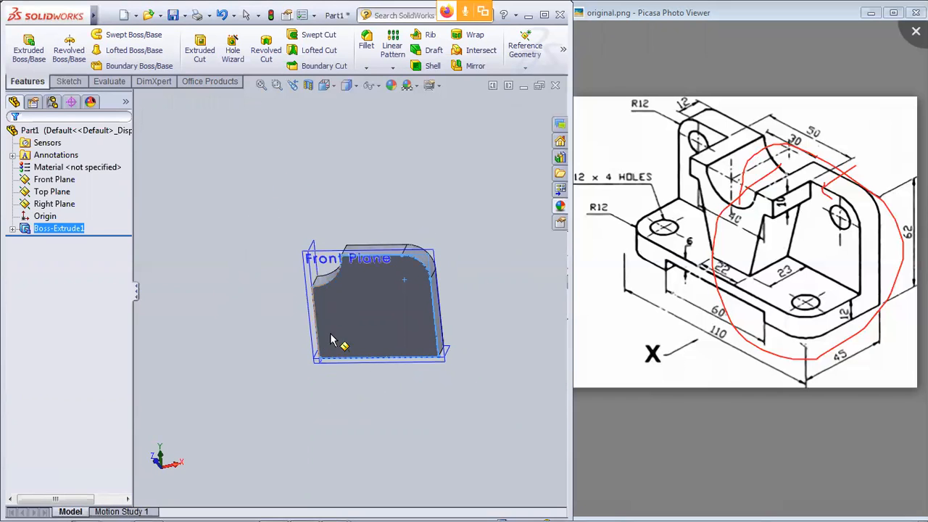
- Select the Top Plane as the sketch plane and orient the view normal to it
{"action": "left_click", "coordinate": [348, 366]}
{"action": "middle_click_drag", "start_coordinate": [343, 398], "coordinate": [419, 427]}
{"action": "left_click", "coordinate": [393, 356]}
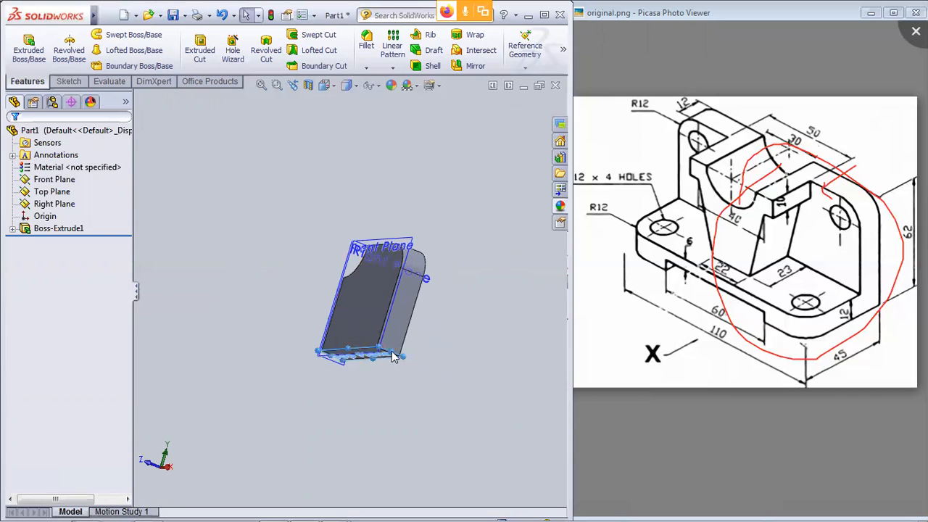
{"action": "middle_click_drag", "start_coordinate": [451, 343], "coordinate": [474, 353]}
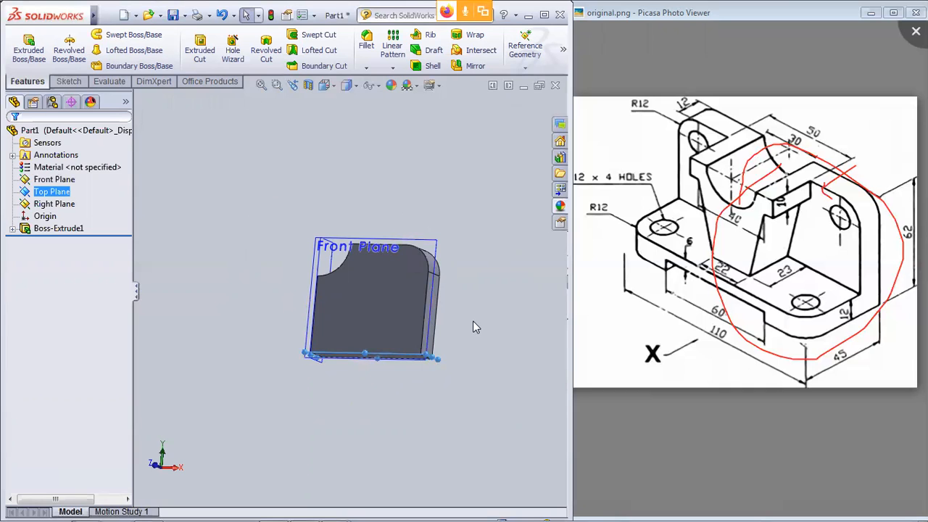
{"action": "middle_click_drag", "start_coordinate": [461, 280], "coordinate": [424, 283]}
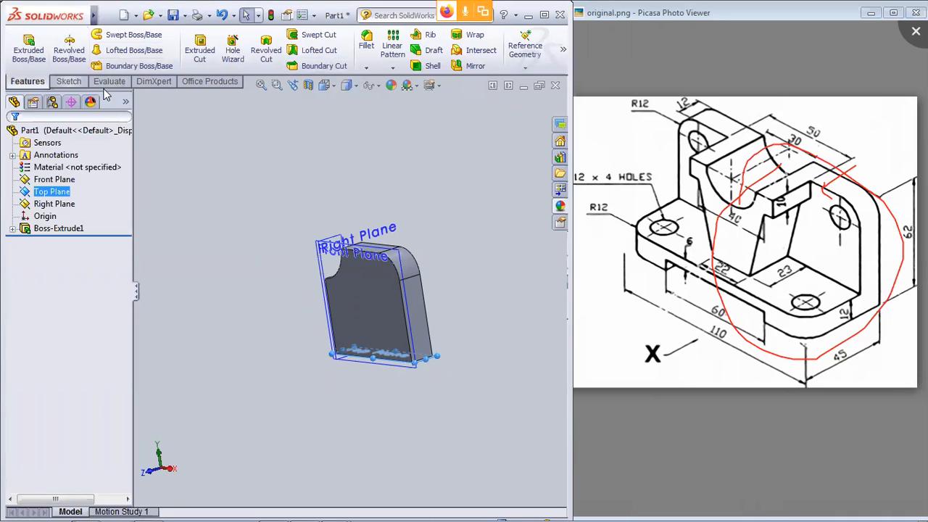
{"action": "left_click", "coordinate": [70, 82]}
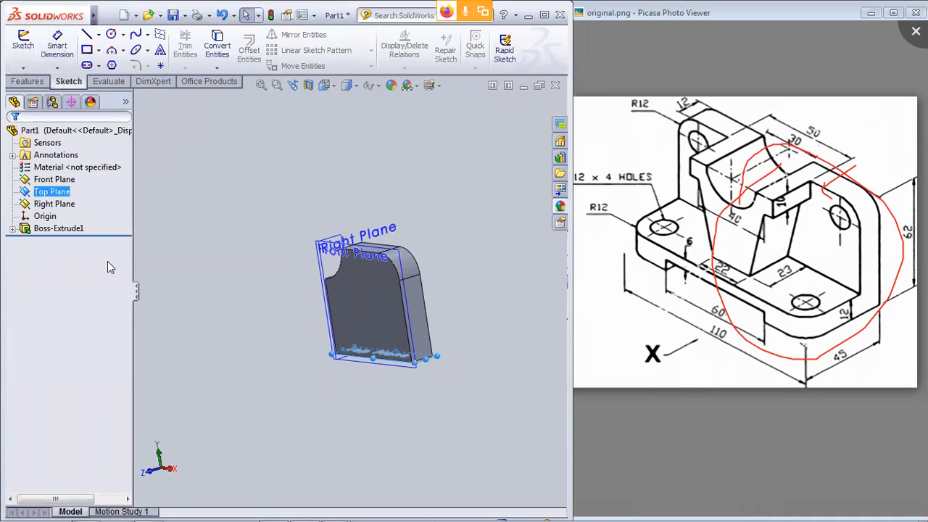
{"action": "right_click", "coordinate": [55, 191]}
{"action": "left_click", "coordinate": [112, 179]}
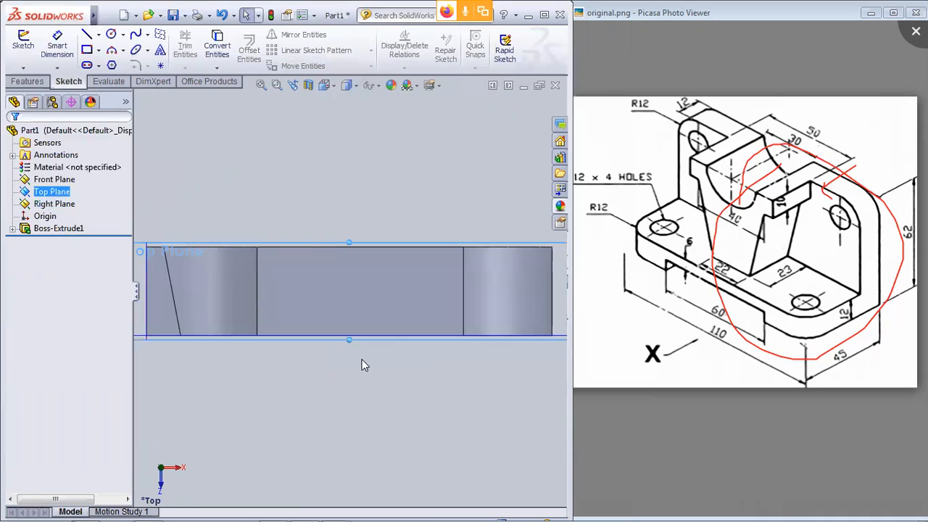
{"action": "scroll", "coordinate": [362, 365], "scroll_direction": "down", "scroll_amount": 3}
{"action": "scroll", "coordinate": [362, 365], "scroll_direction": "up", "scroll_amount": 4}
{"action": "middle_click_drag", "start_coordinate": [362, 365], "coordinate": [353, 343]}
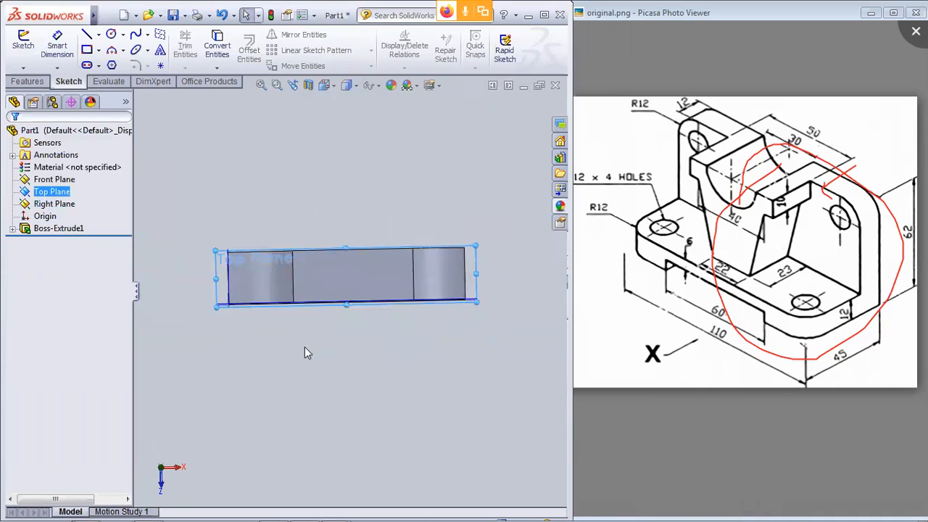
{"action": "right_click", "coordinate": [53, 192]}
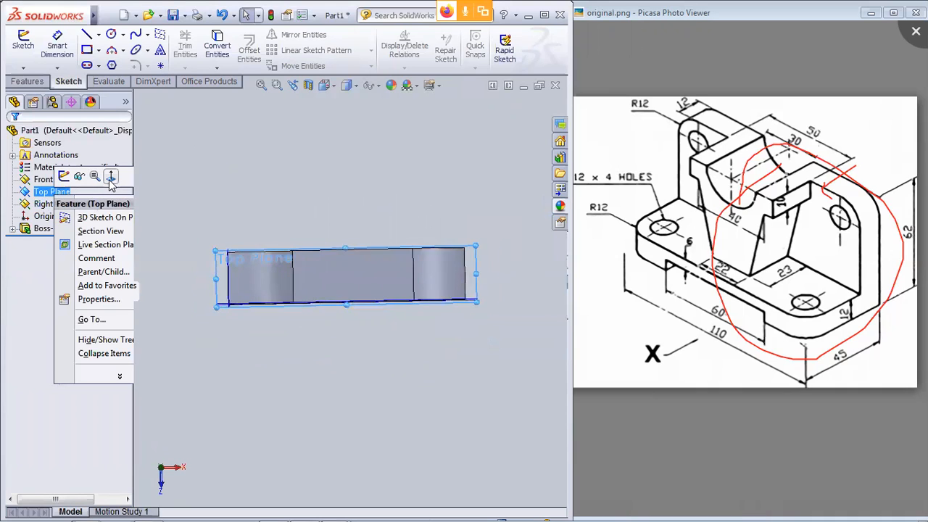
{"action": "left_click", "coordinate": [120, 177]}
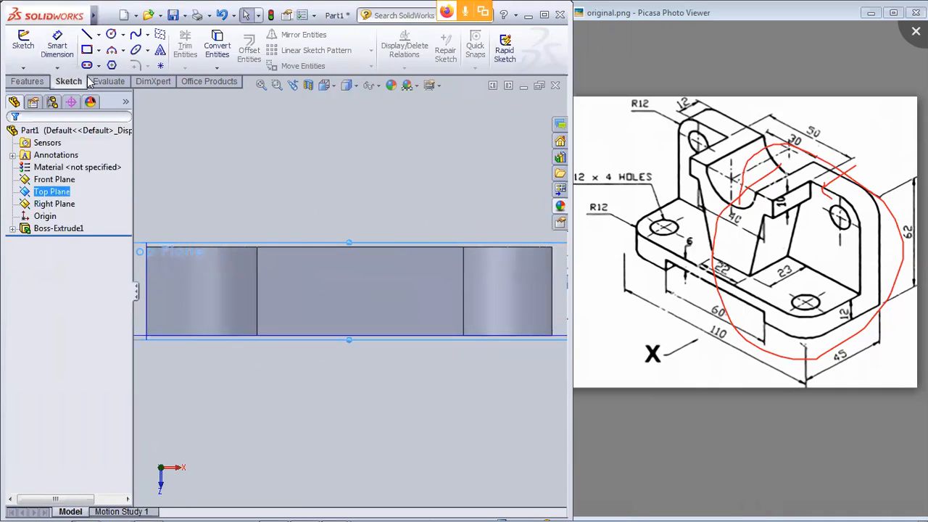
- Sketch a corner rectangle on the Top Plane from the solid's rear outer corner, spanning its full width and extending past its front face
{"action": "left_click", "coordinate": [88, 49]}
{"action": "scroll", "coordinate": [321, 435], "scroll_direction": "down", "scroll_amount": 2}
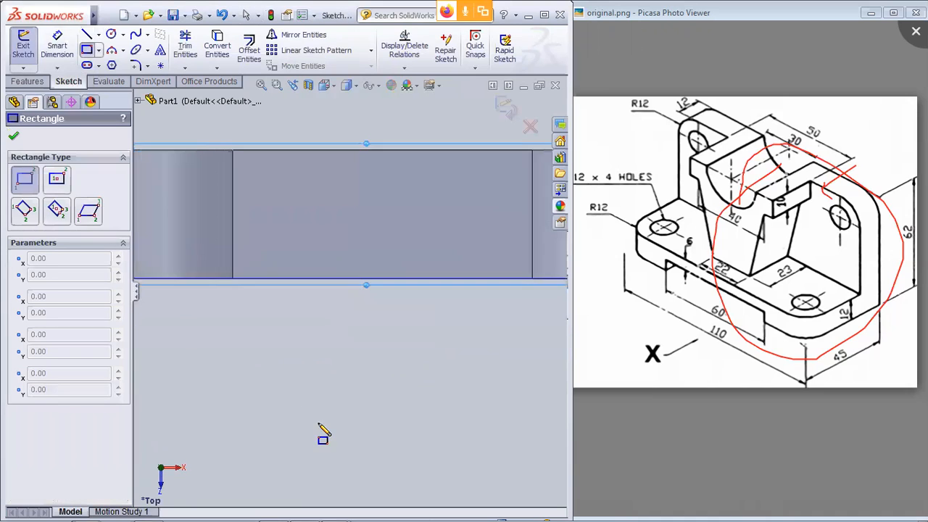
{"action": "scroll", "coordinate": [331, 276], "scroll_direction": "up", "scroll_amount": 4}
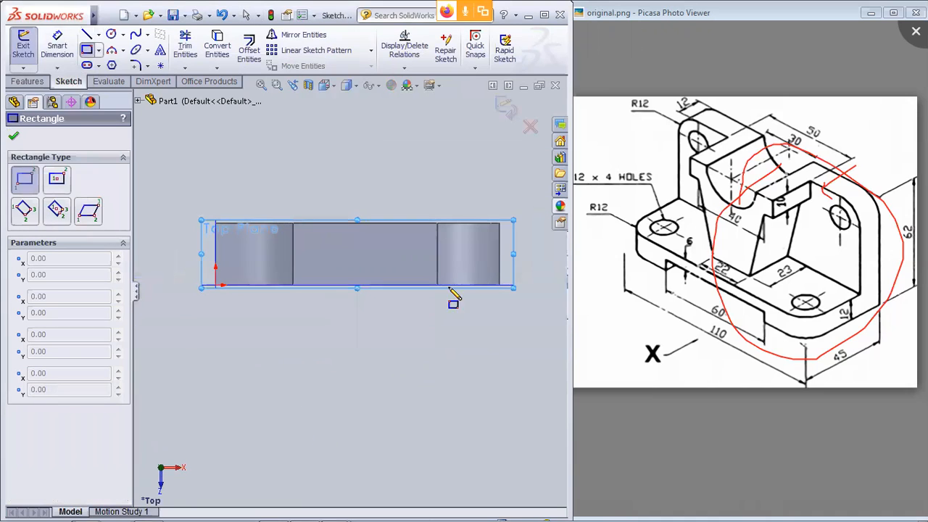
{"action": "left_click", "coordinate": [499, 224]}
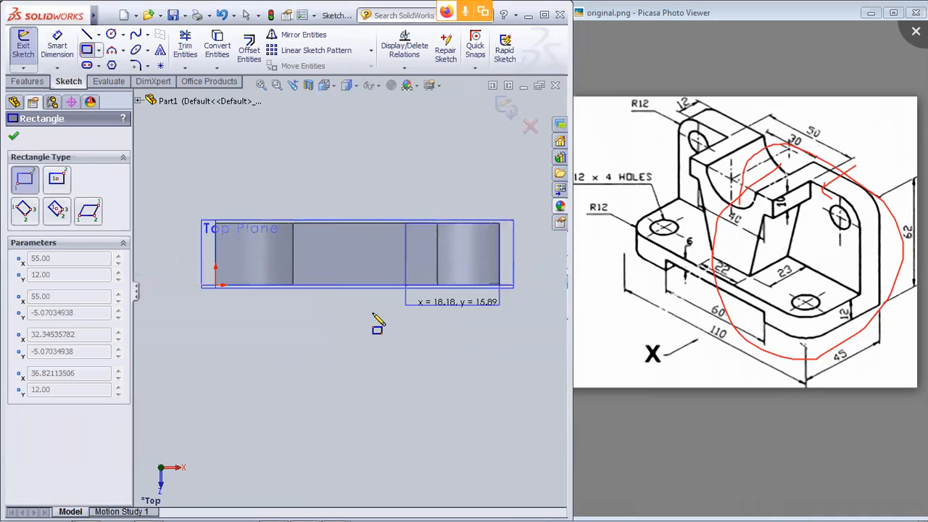
{"action": "left_click", "coordinate": [216, 455]}
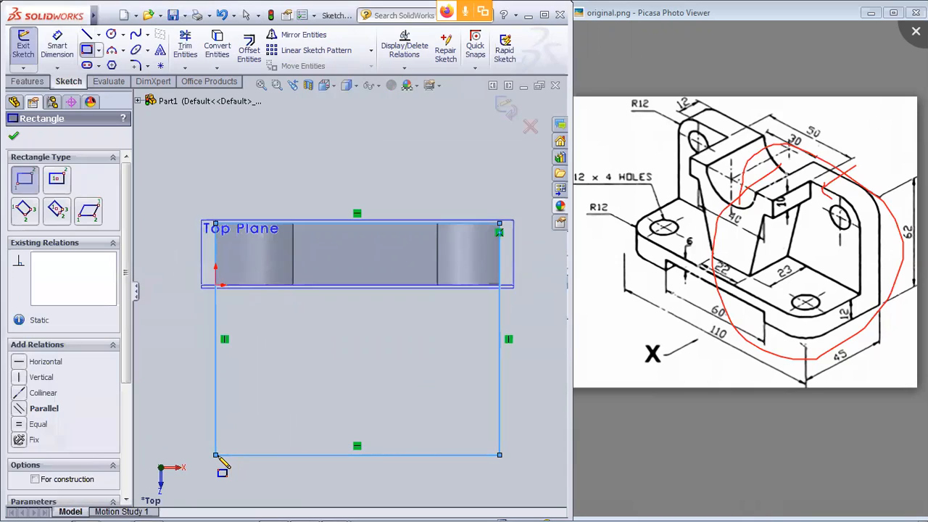
{"action": "left_click", "coordinate": [13, 138]}
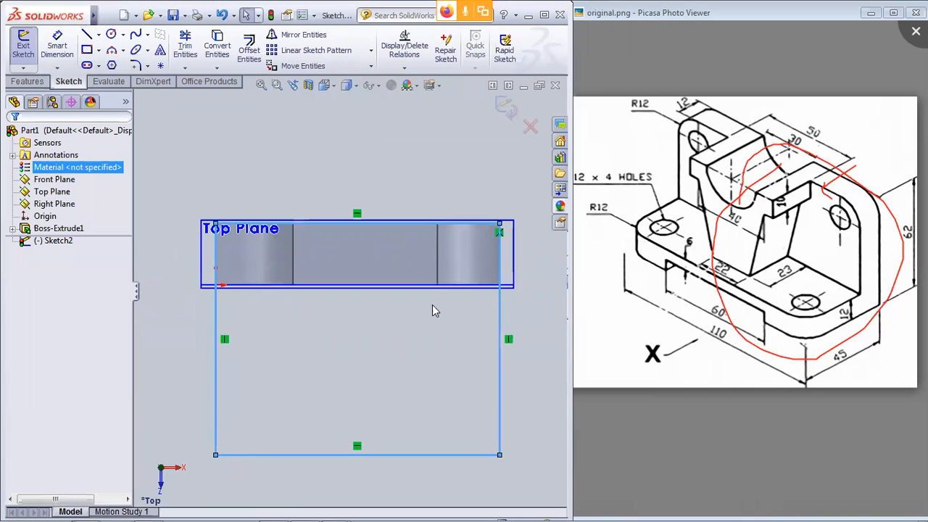
- Dimension the base rectangle's outer side edge and set the depth to 45 mm
{"action": "left_click", "coordinate": [56, 45]}
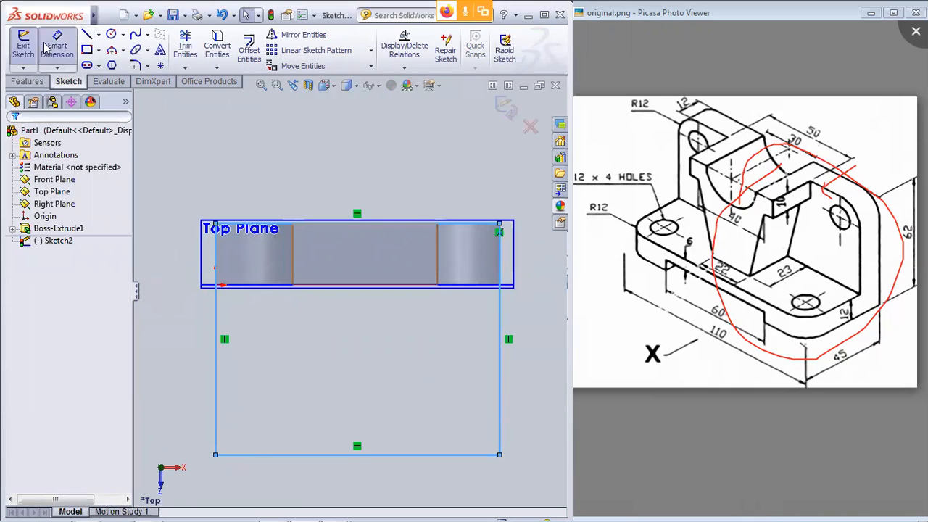
{"action": "left_click", "coordinate": [511, 377]}
{"action": "left_click", "coordinate": [547, 383]}
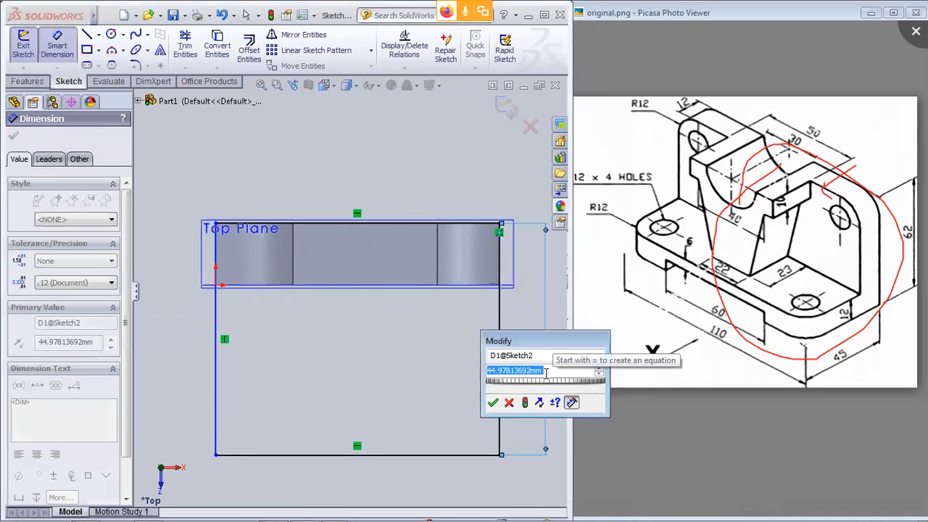
{"action": "type", "text": "45"}
{"action": "key", "text": "Return"}
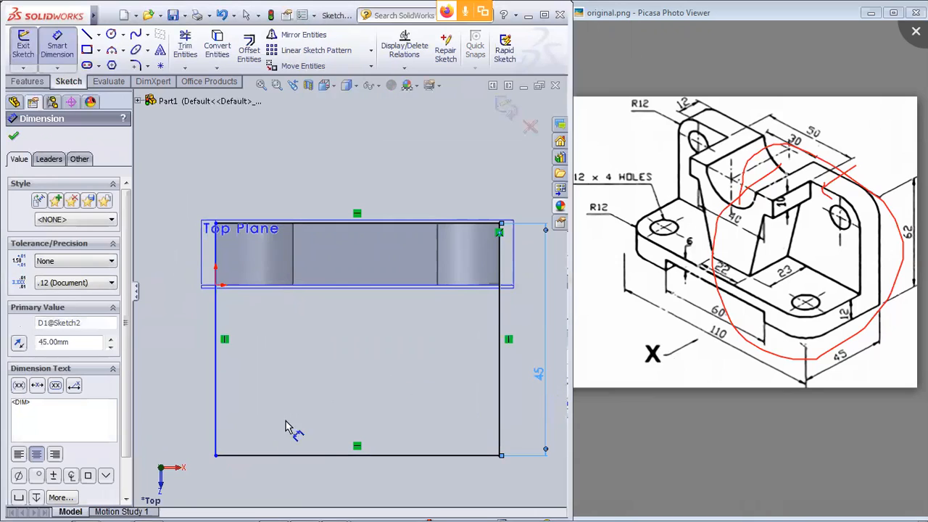
- Dimension the length of the base rectangle's front edge, accept the current value and close the dimension tool
{"action": "left_click", "coordinate": [324, 457]}
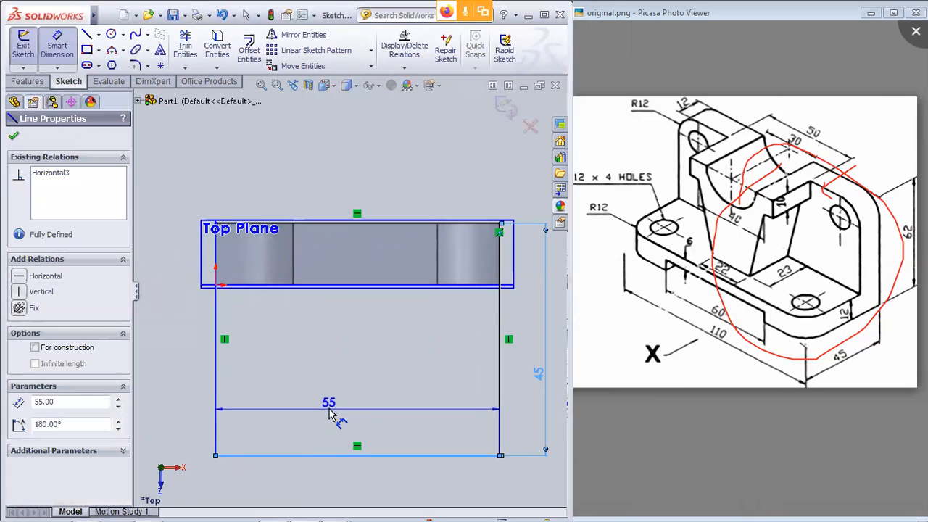
{"action": "key", "text": "Escape"}
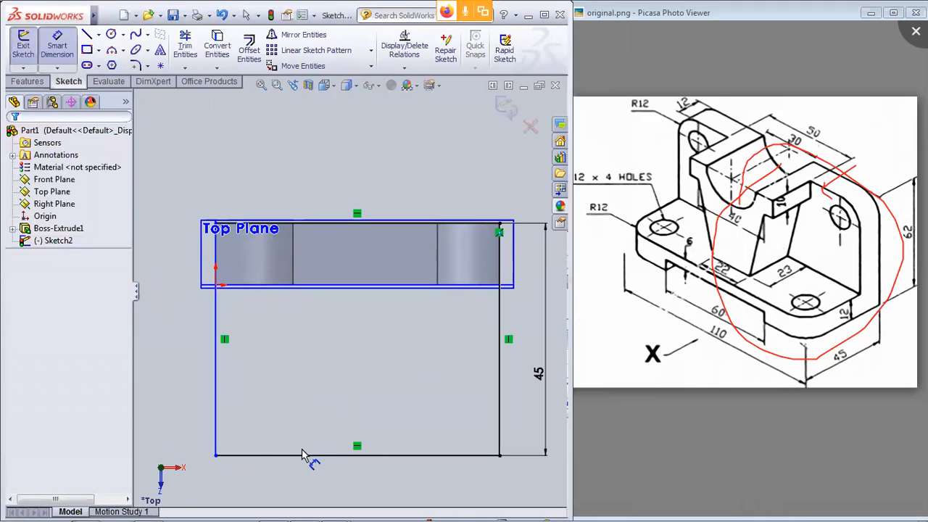
{"action": "left_click", "coordinate": [305, 457]}
{"action": "left_click", "coordinate": [314, 406]}
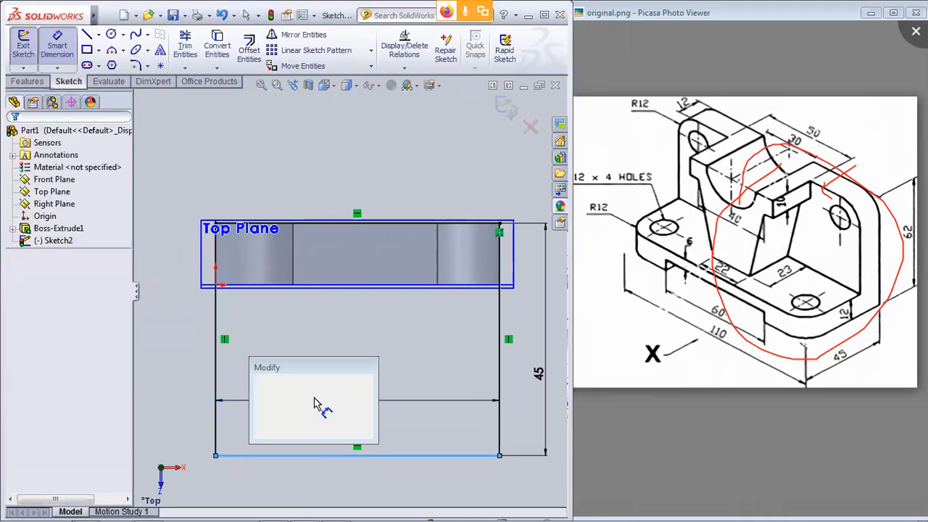
{"action": "left_click", "coordinate": [262, 429]}
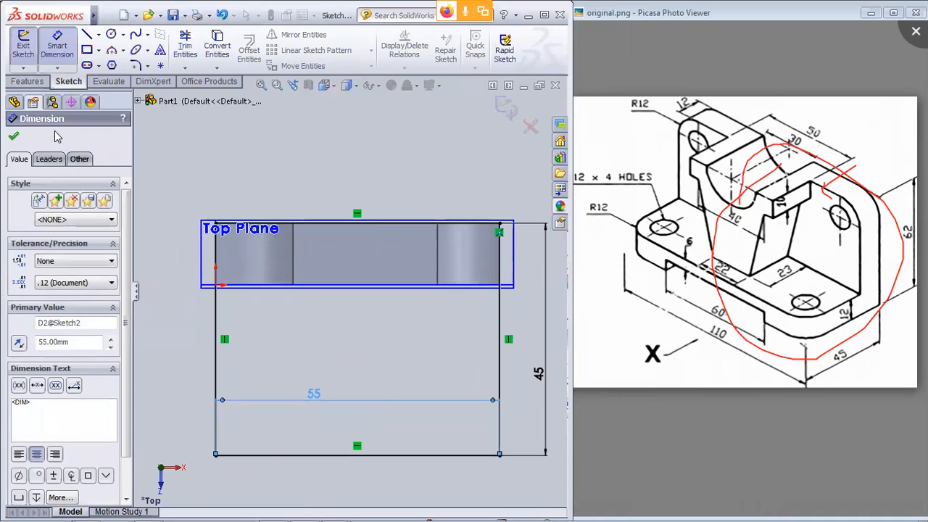
{"action": "left_click", "coordinate": [15, 137]}
- Add a 12 mm sketch fillet at the base rectangle's front outer corner, between its front edge and outer side edge
{"action": "middle_click_drag", "start_coordinate": [286, 346], "coordinate": [190, 348]}
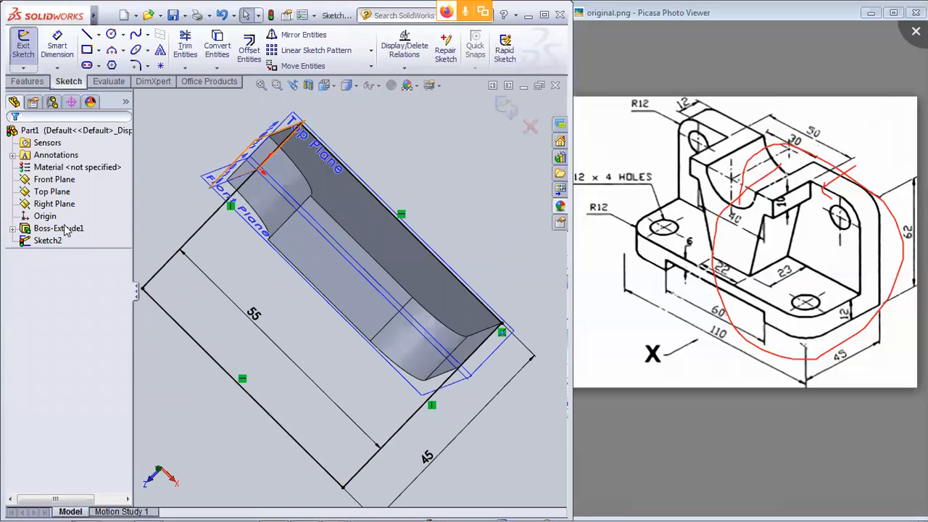
{"action": "right_click", "coordinate": [49, 192]}
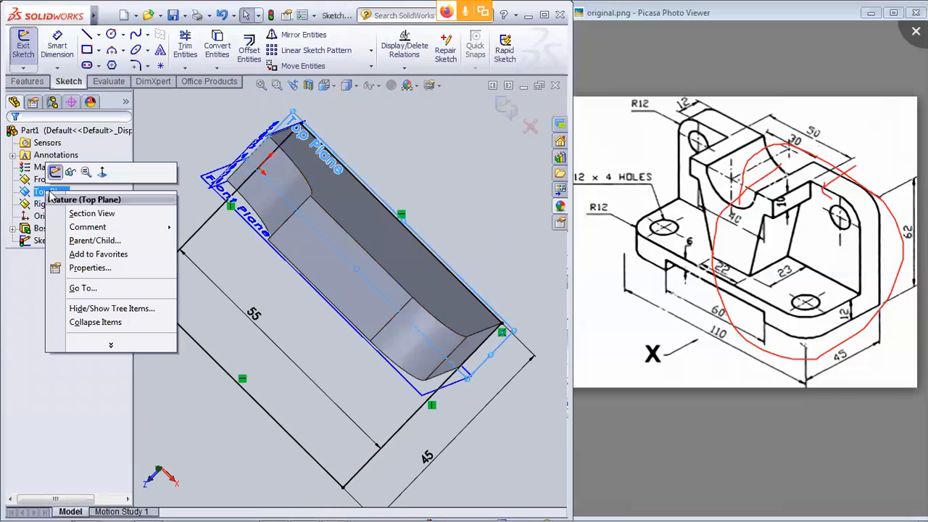
{"action": "left_click", "coordinate": [102, 171]}
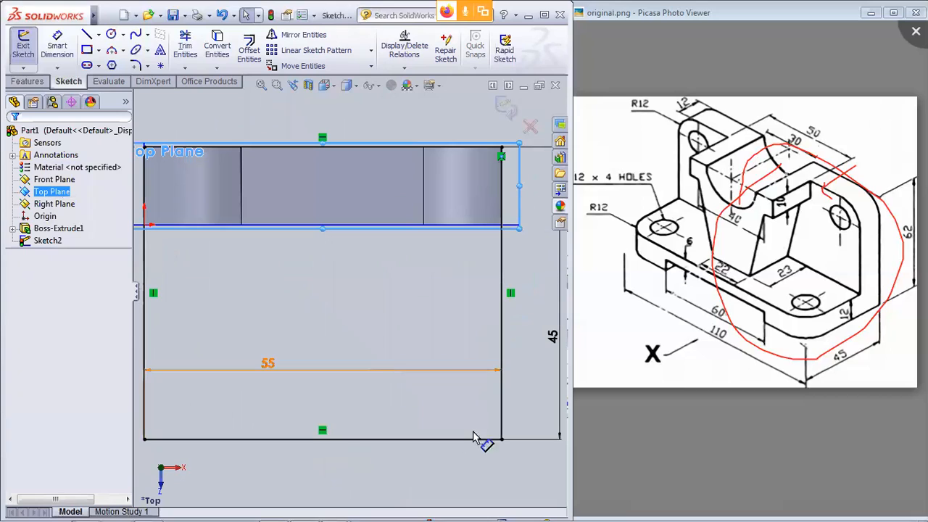
{"action": "left_click", "coordinate": [135, 65]}
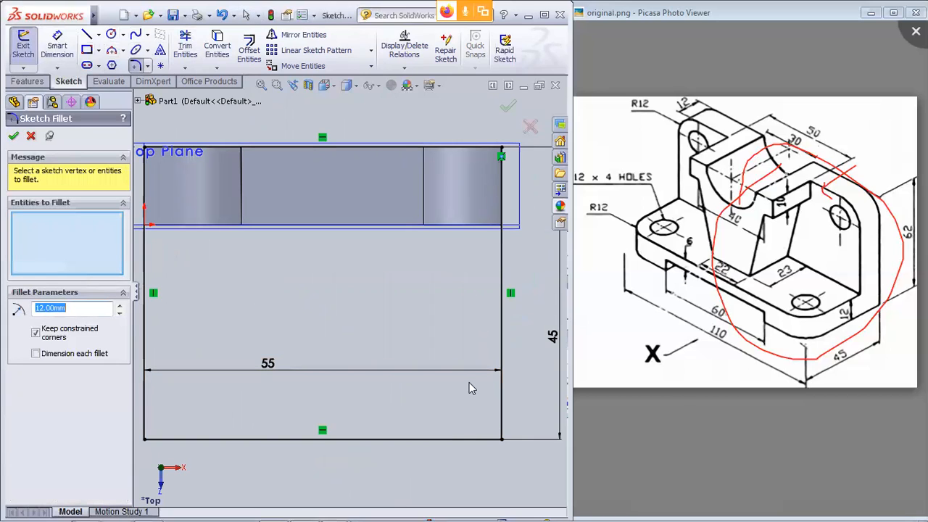
{"action": "left_click", "coordinate": [458, 439]}
{"action": "left_click", "coordinate": [500, 409]}
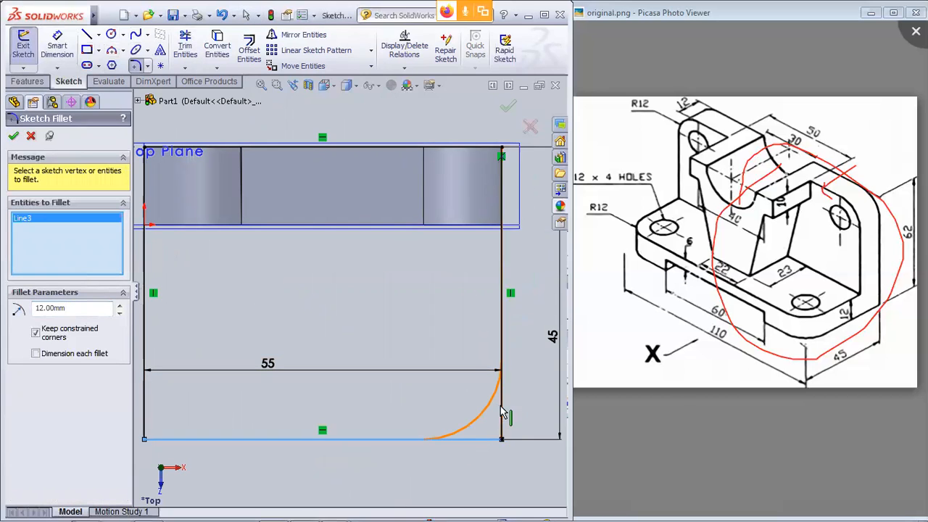
{"action": "left_click", "coordinate": [13, 137]}
{"action": "scroll", "coordinate": [340, 341], "scroll_direction": "up", "scroll_amount": 2}
{"action": "mouse_move", "coordinate": [340, 341]}
{"action": "middle_mouse_down"}
{"action": "mouse_move", "coordinate": [366, 419]}
{"action": "mouse_move", "coordinate": [353, 363]}
{"action": "middle_mouse_up"}
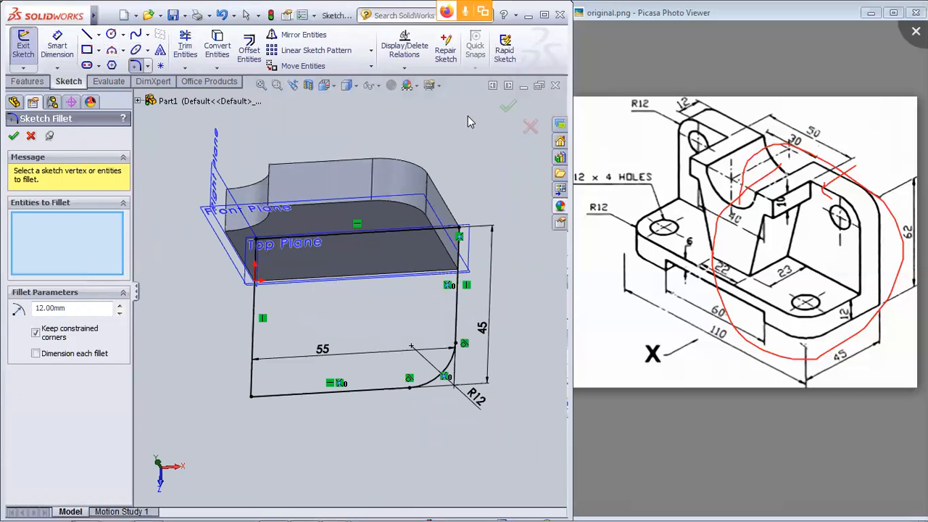
{"action": "left_click", "coordinate": [507, 109]}
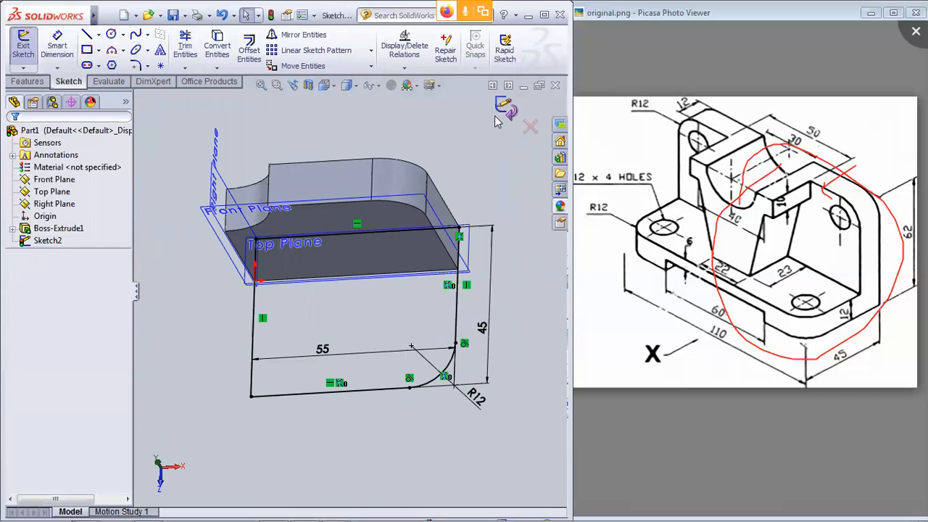
- Extrude the base plate sketch 12 mm downward as a blind boss merged with the upright
{"action": "mouse_move", "coordinate": [366, 355]}
{"action": "middle_mouse_down"}
{"action": "mouse_move", "coordinate": [406, 363]}
{"action": "mouse_move", "coordinate": [371, 349]}
{"action": "middle_mouse_up"}
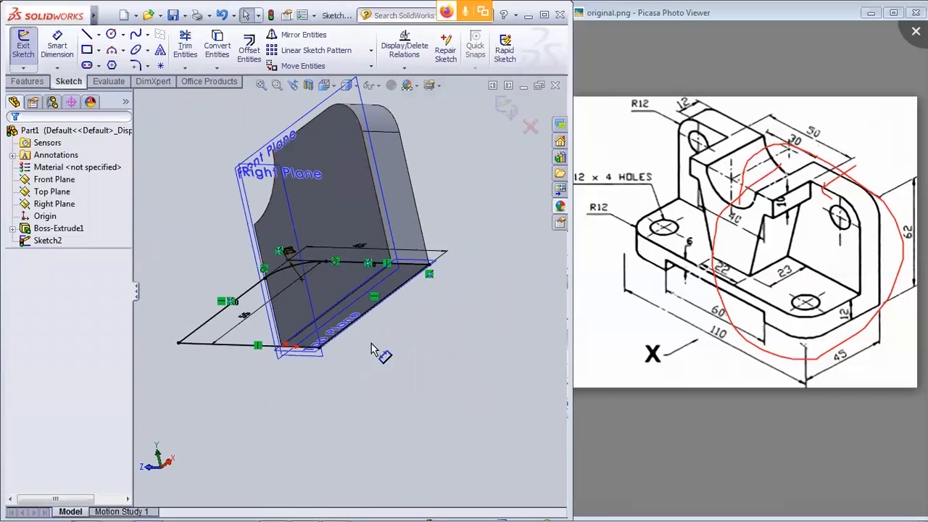
{"action": "left_click", "coordinate": [27, 82]}
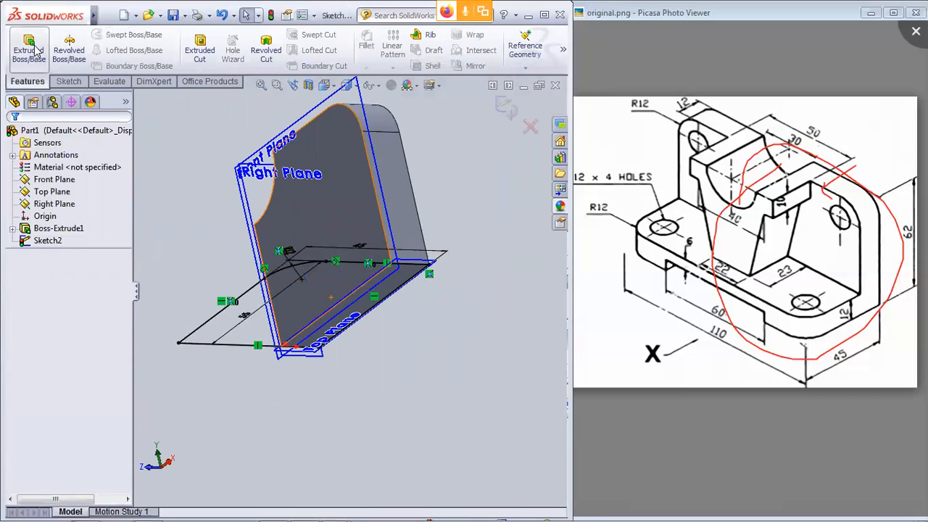
{"action": "left_click", "coordinate": [29, 48]}
{"action": "middle_click_drag", "start_coordinate": [182, 247], "coordinate": [246, 266]}
{"action": "left_click_drag", "start_coordinate": [279, 253], "coordinate": [262, 374]}
{"action": "type", "text": "12"}
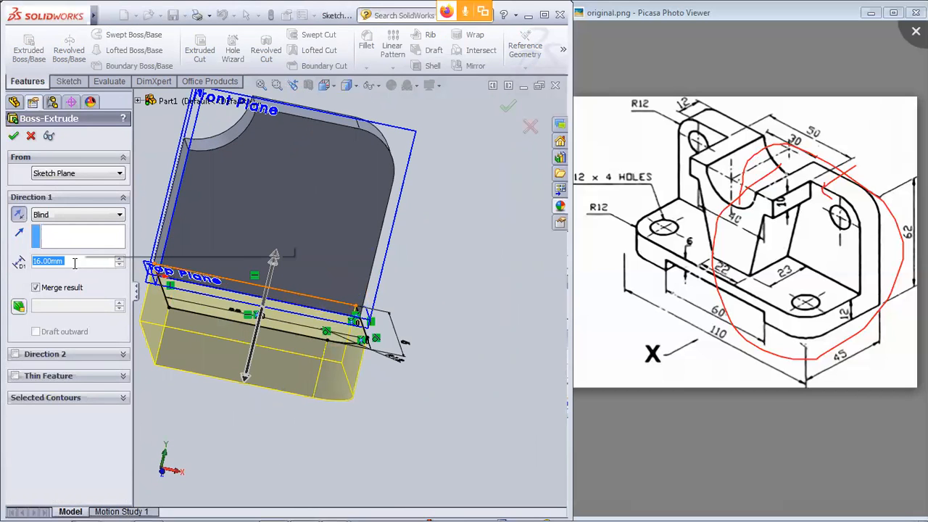
{"action": "key", "text": "Return"}
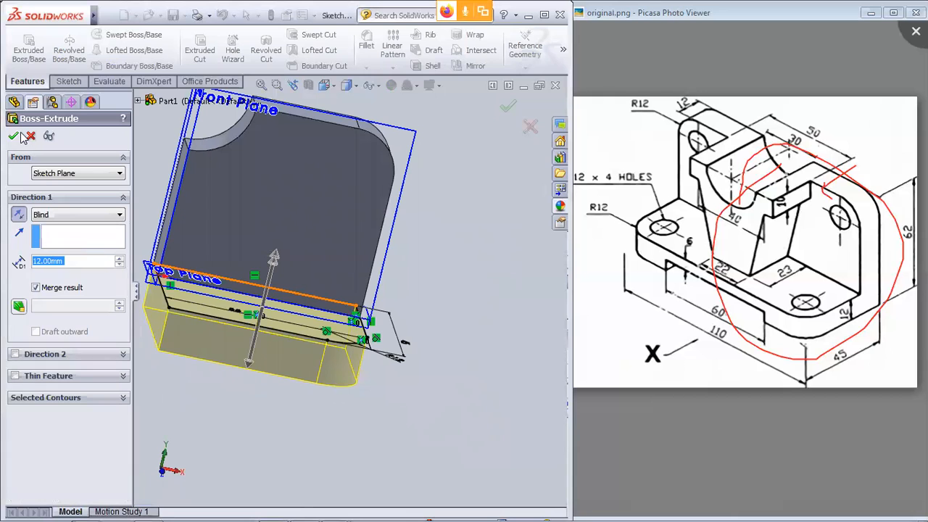
{"action": "left_click", "coordinate": [13, 135]}
- Select the Front Plane as the next sketch plane and orient the view normal to it
{"action": "scroll", "coordinate": [442, 346], "scroll_direction": "down", "scroll_amount": 1}
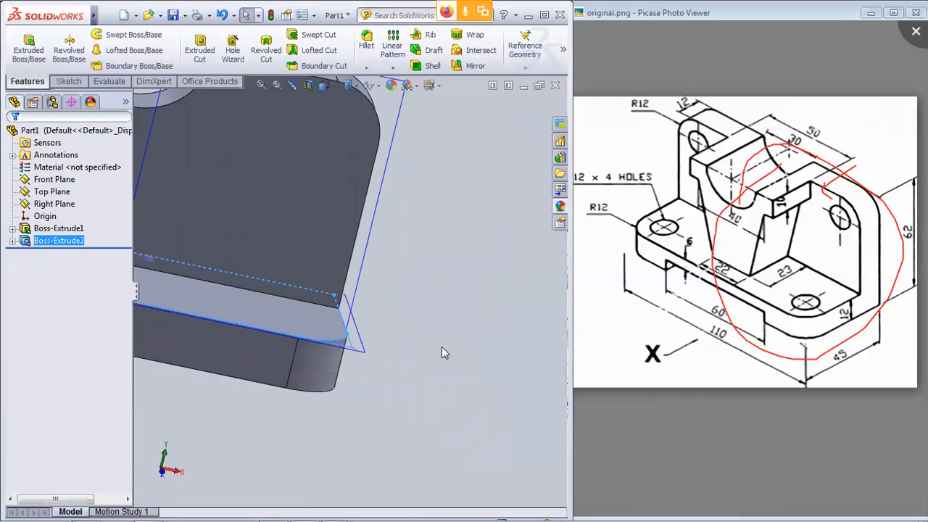
{"action": "scroll", "coordinate": [442, 346], "scroll_direction": "up", "scroll_amount": 3}
{"action": "mouse_move", "coordinate": [482, 326]}
{"action": "middle_mouse_down"}
{"action": "mouse_move", "coordinate": [417, 269]}
{"action": "mouse_move", "coordinate": [505, 234]}
{"action": "mouse_move", "coordinate": [476, 309]}
{"action": "mouse_move", "coordinate": [496, 328]}
{"action": "middle_mouse_up"}
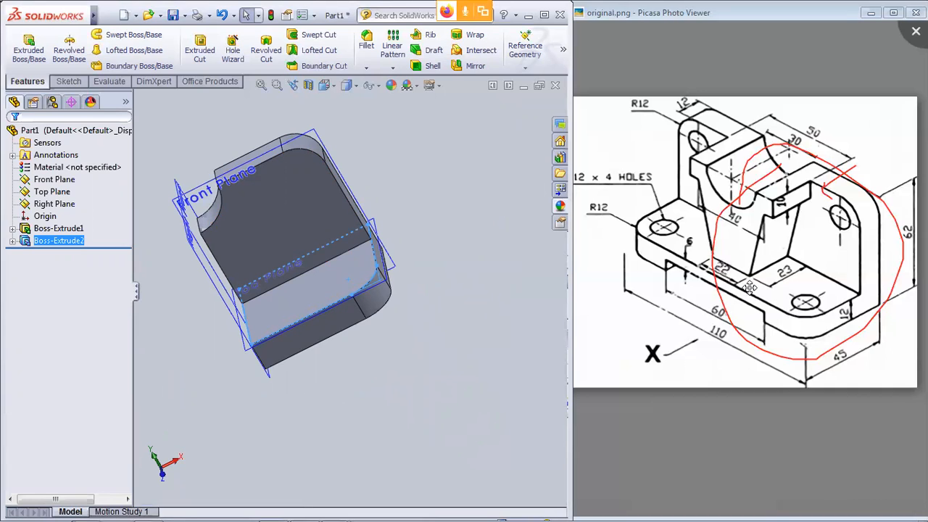
{"action": "left_click", "coordinate": [207, 190]}
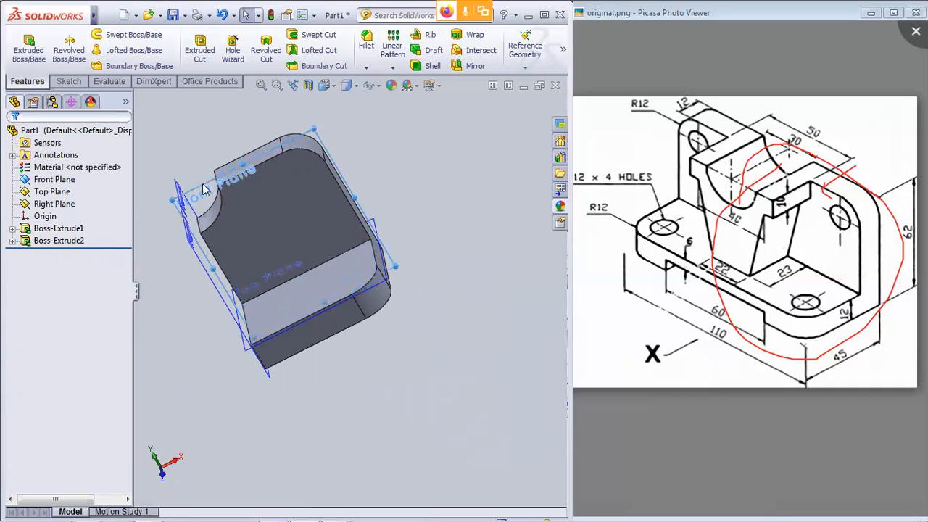
{"action": "left_click", "coordinate": [295, 147]}
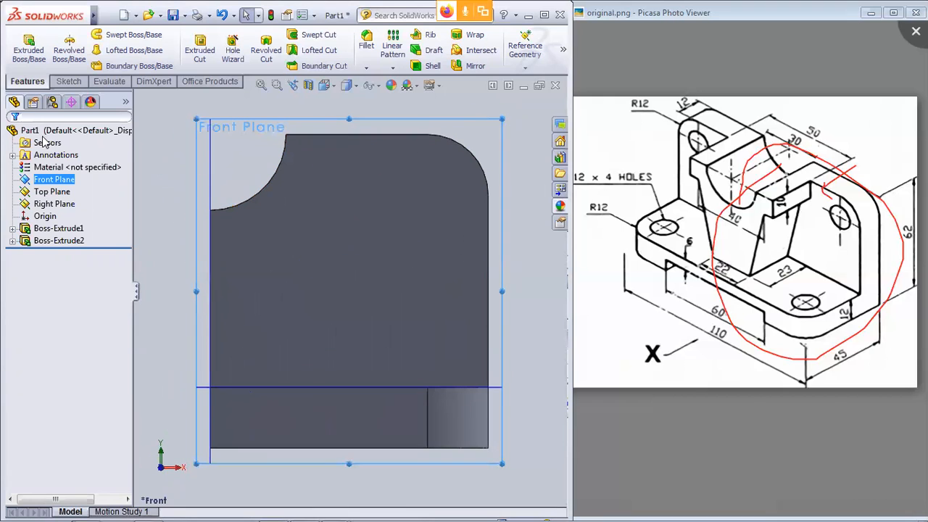
- Sketch connected lines from the origin: about 10.7 mm horizontal, a slanted side, a 5.4 mm step, vertical to the top edge, back to the arc's end
{"action": "left_click", "coordinate": [69, 81]}
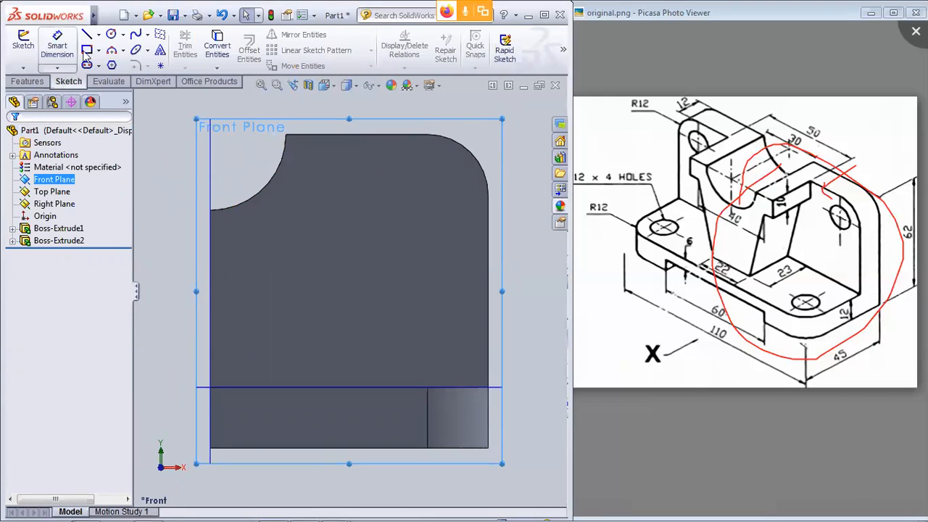
{"action": "left_click", "coordinate": [87, 34]}
{"action": "left_click", "coordinate": [210, 388]}
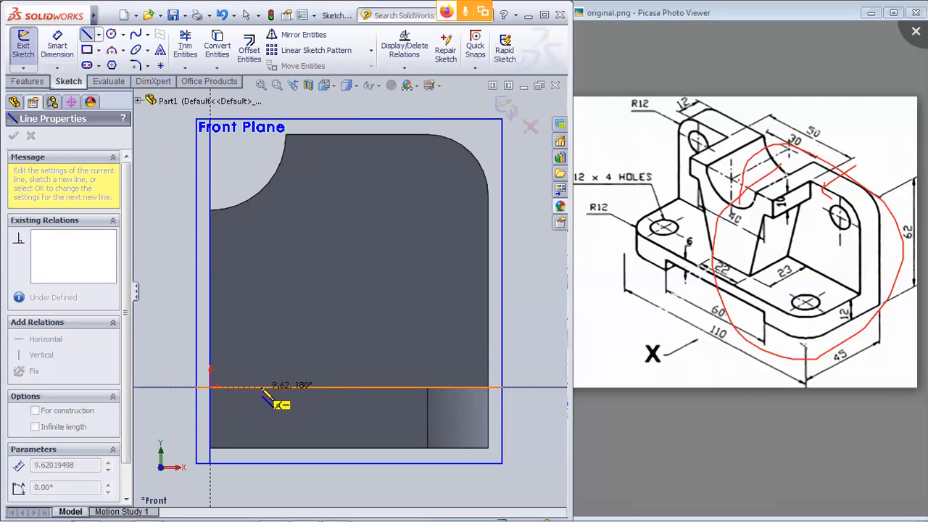
{"action": "left_click", "coordinate": [264, 388]}
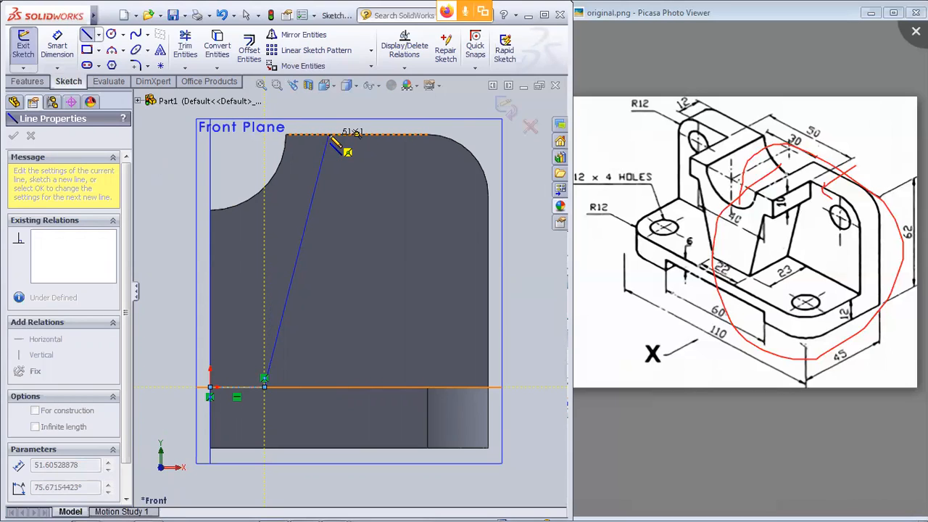
{"action": "left_click", "coordinate": [320, 201]}
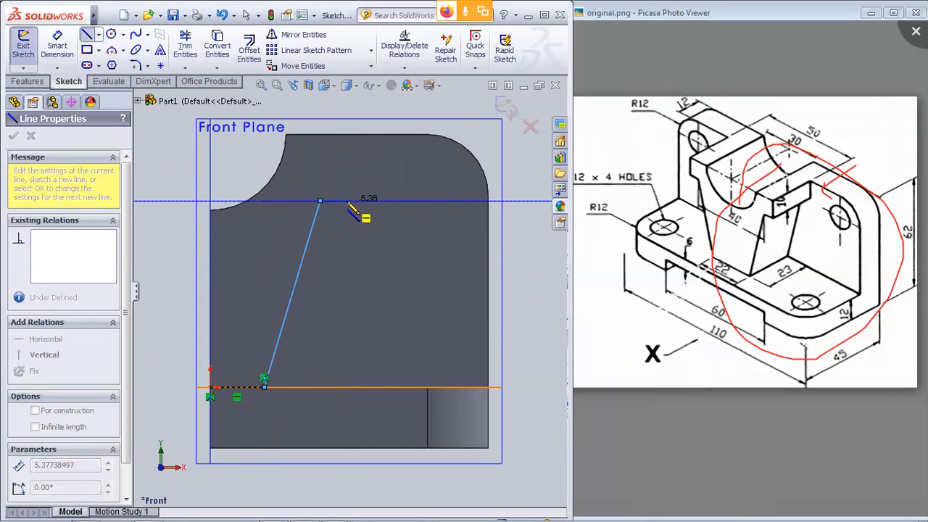
{"action": "left_click", "coordinate": [348, 201]}
{"action": "left_click", "coordinate": [347, 135]}
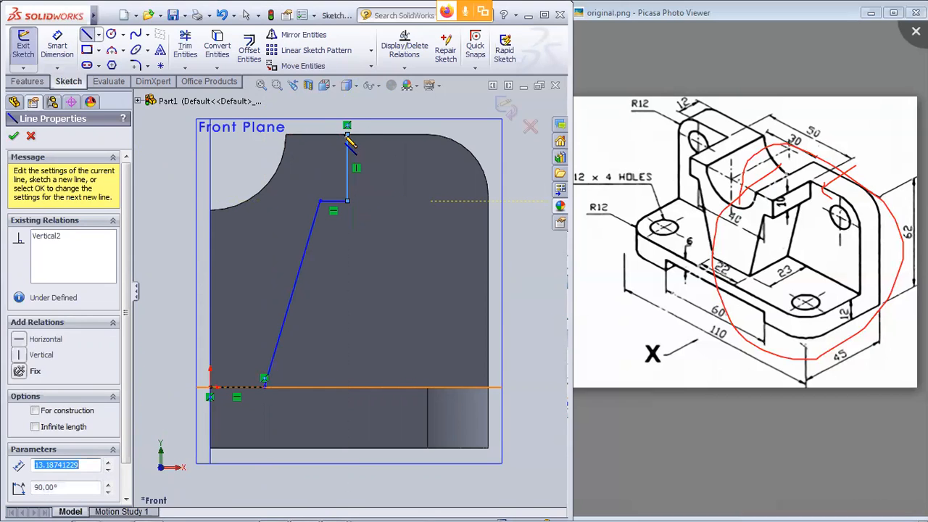
{"action": "left_click", "coordinate": [288, 135]}
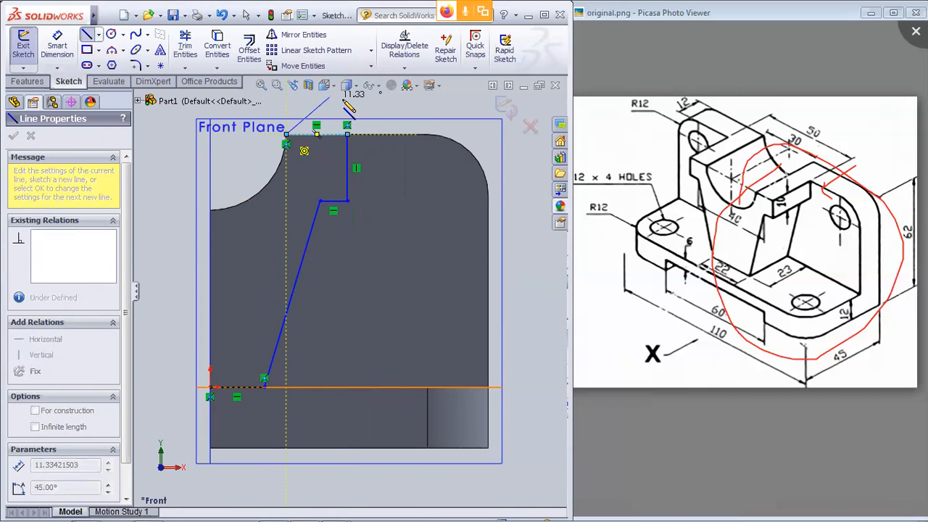
{"action": "key", "text": "Escape"}
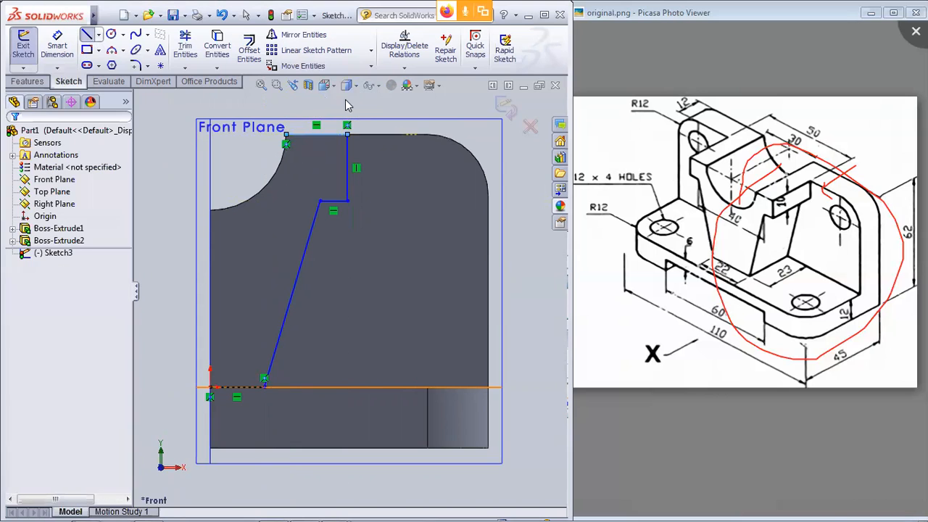
- Dimension the profile's horizontal bottom line from the origin and set its length to 11 mm
{"action": "left_click", "coordinate": [58, 47]}
{"action": "left_click", "coordinate": [250, 388]}
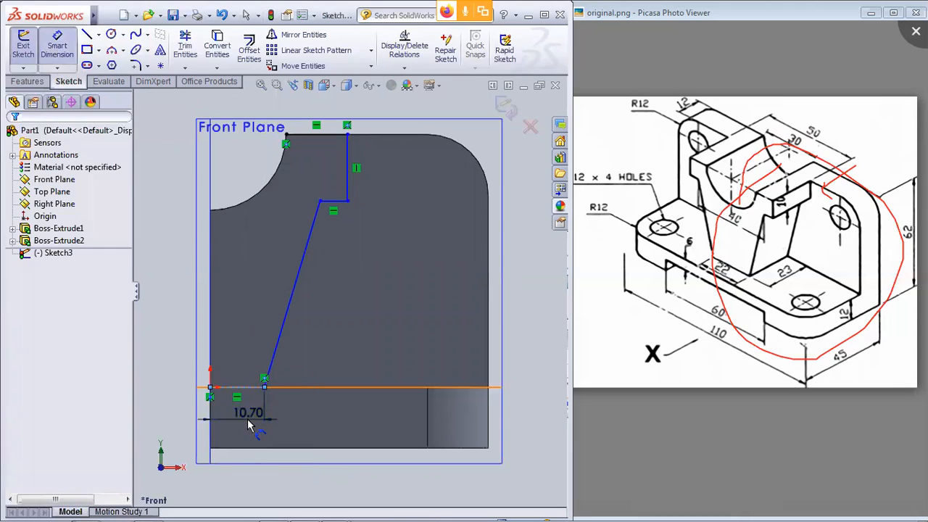
{"action": "left_click", "coordinate": [247, 414]}
{"action": "type", "text": "11"}
{"action": "key", "text": "Return"}
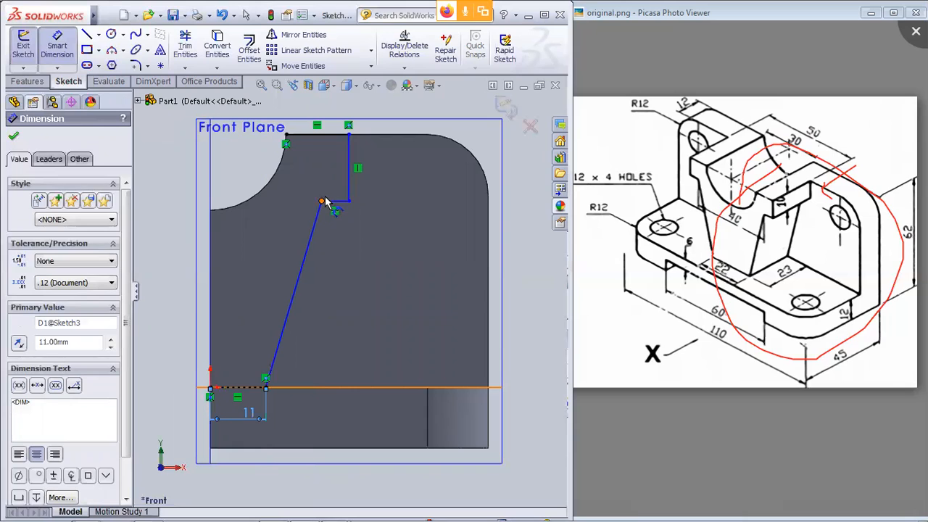
- Dimension the height of the slanted side's upper end above the base line and set it to 62-10-12 (40 mm)
{"action": "left_click", "coordinate": [322, 203]}
{"action": "left_click", "coordinate": [317, 389]}
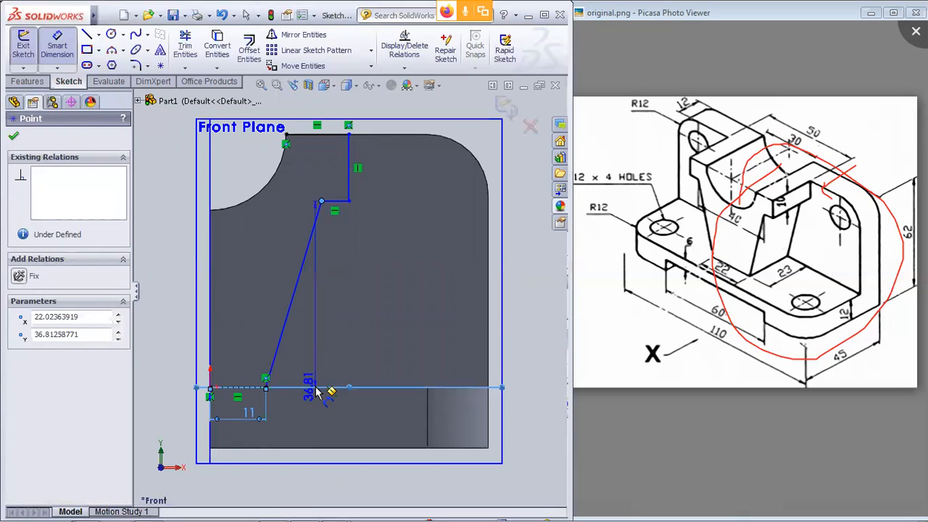
{"action": "left_click", "coordinate": [380, 321]}
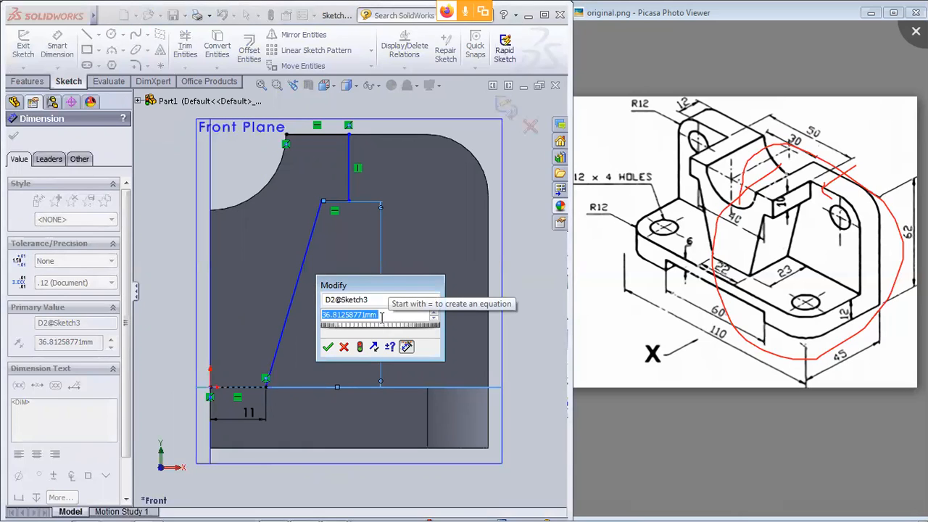
{"action": "type", "text": "6"}
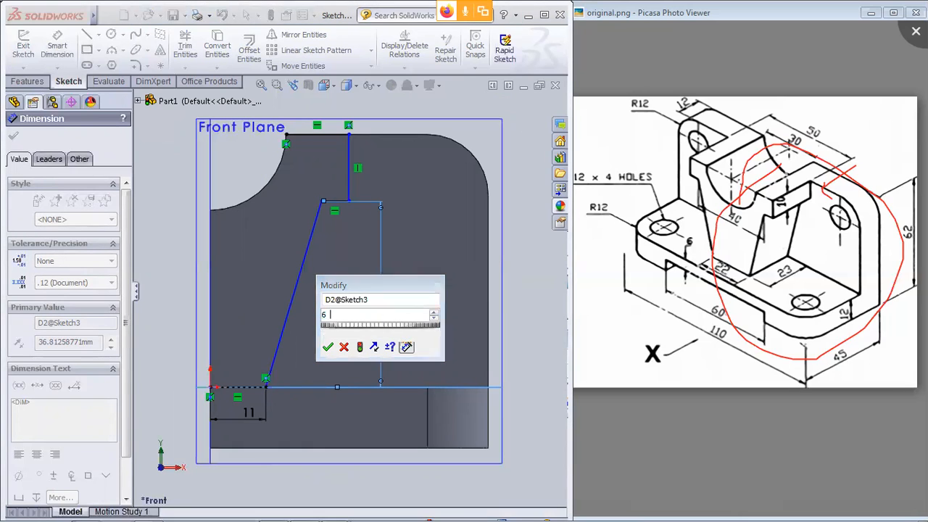
{"action": "type", "text": "2-"}
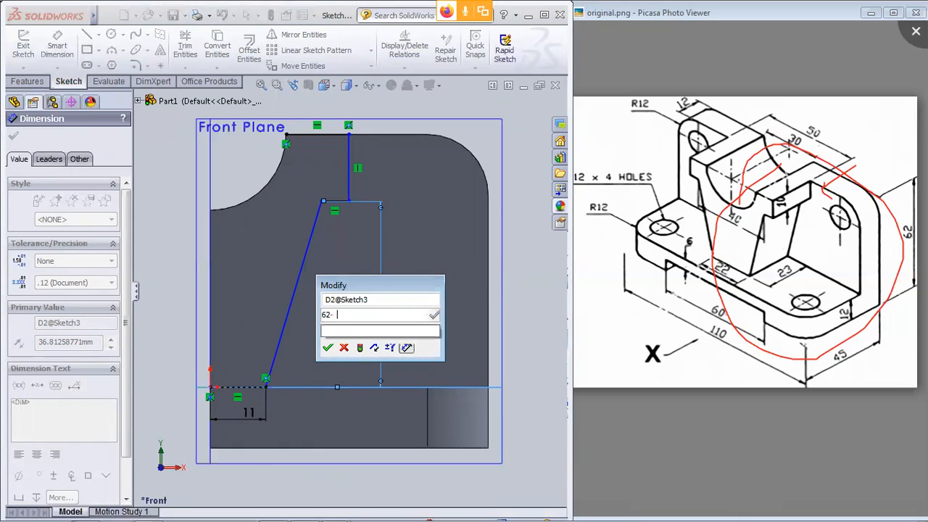
{"action": "type", "text": "10-12"}
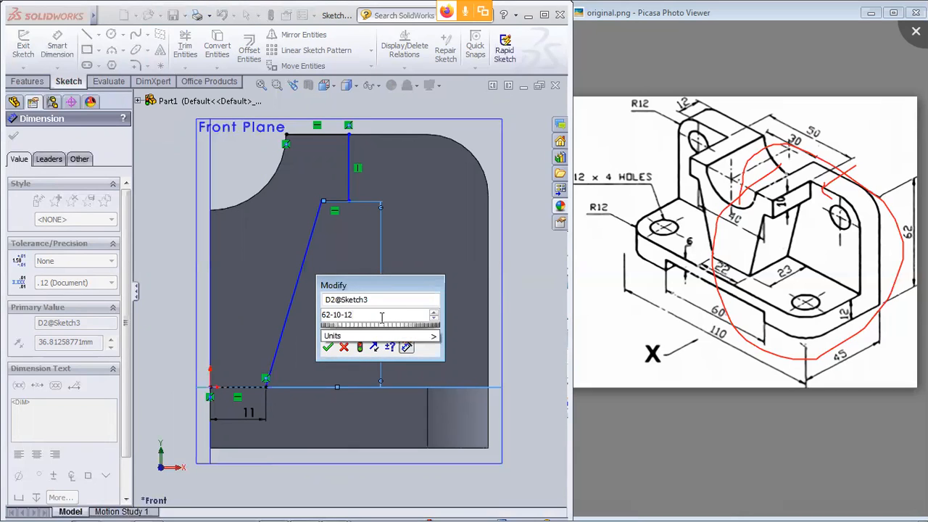
{"action": "key", "text": "Return"}
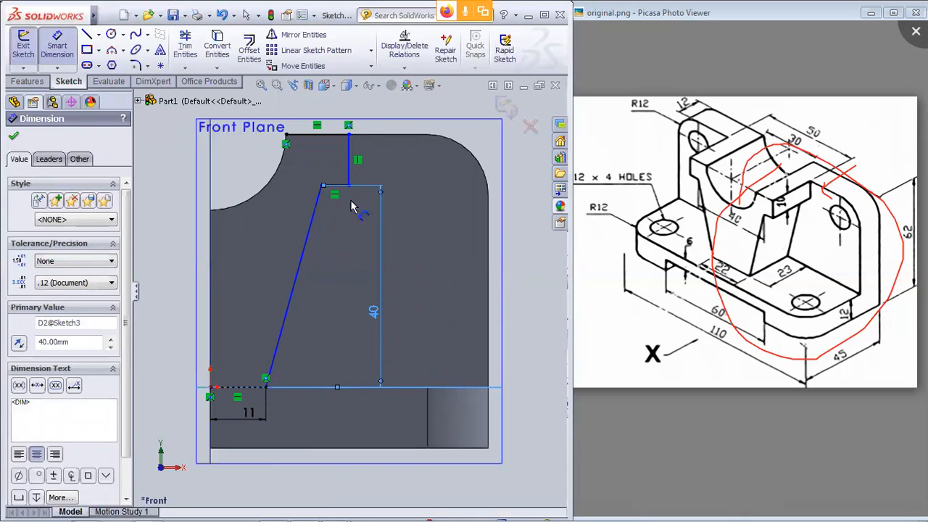
- Dimension the slanted side's upper end horizontally from the vertical centre edge and set the distance to 20 mm
{"action": "left_click", "coordinate": [321, 188]}
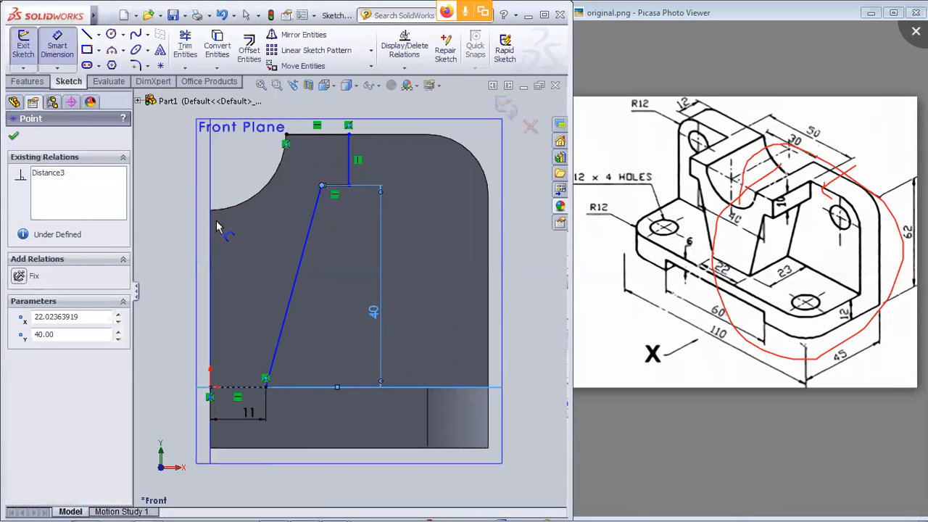
{"action": "left_click", "coordinate": [211, 224]}
{"action": "left_click", "coordinate": [251, 232]}
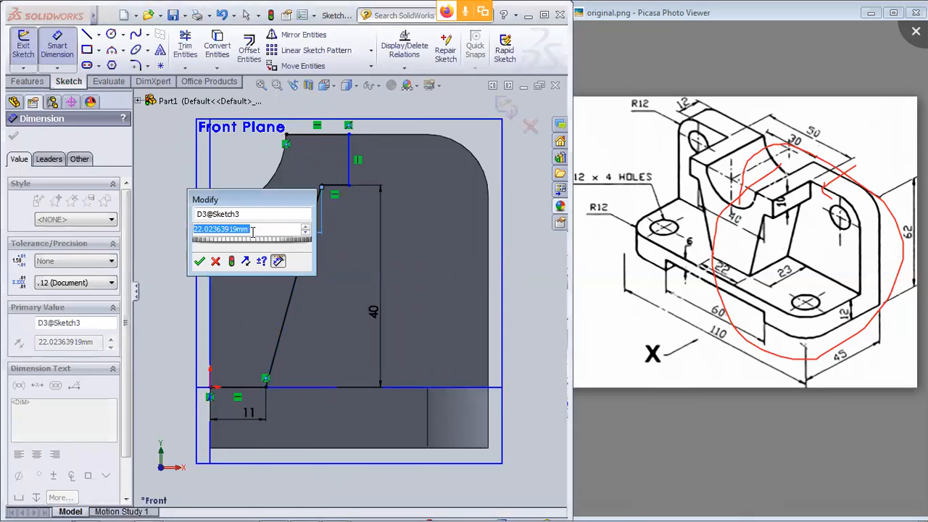
{"action": "type", "text": "20"}
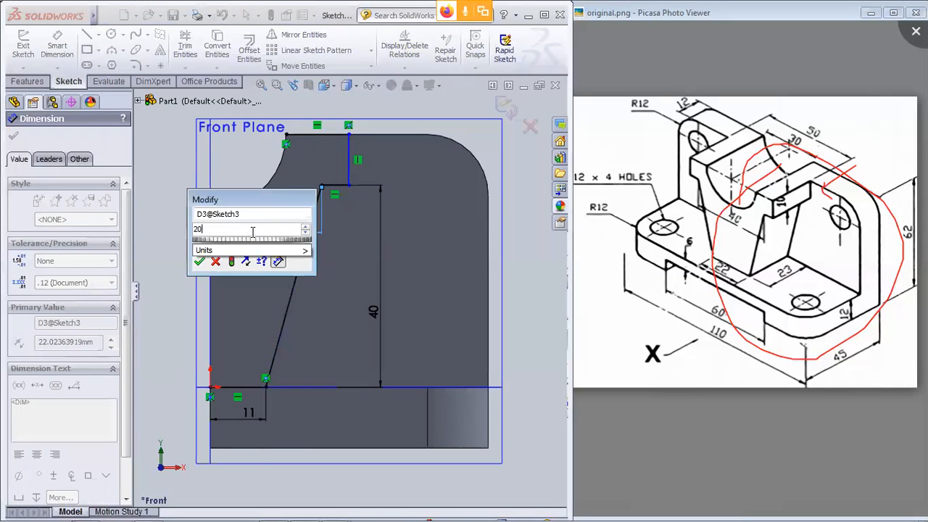
{"action": "key", "text": "Return"}
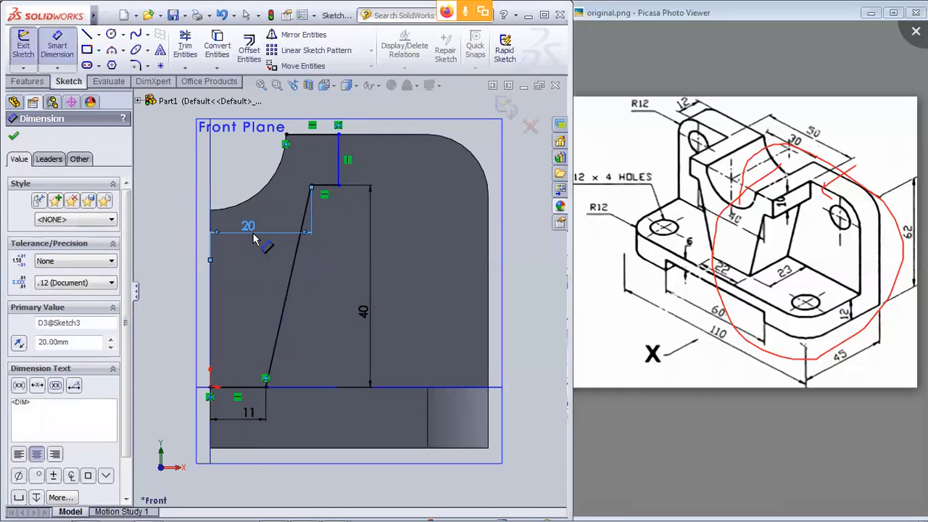
- Dimension the profile's horizontal top line and set its length to 10 mm
{"action": "left_click", "coordinate": [338, 172]}
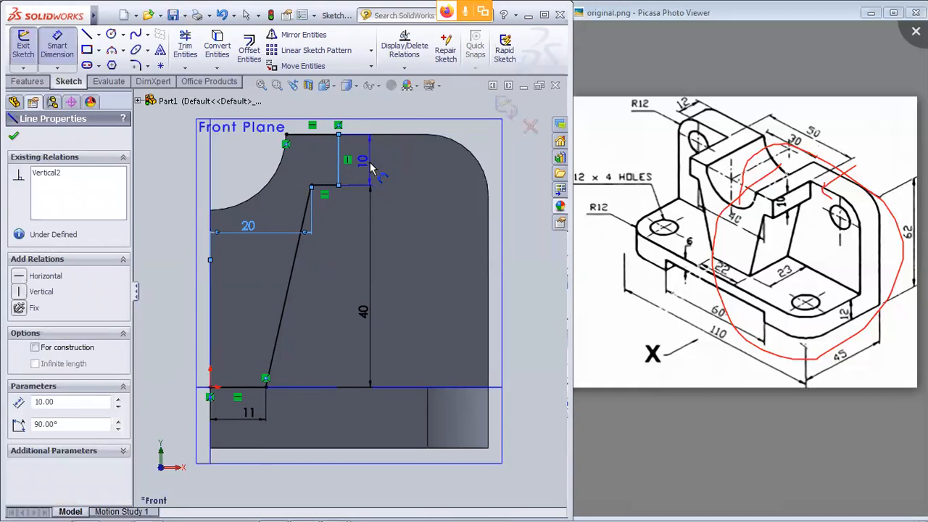
{"action": "key", "text": "Escape"}
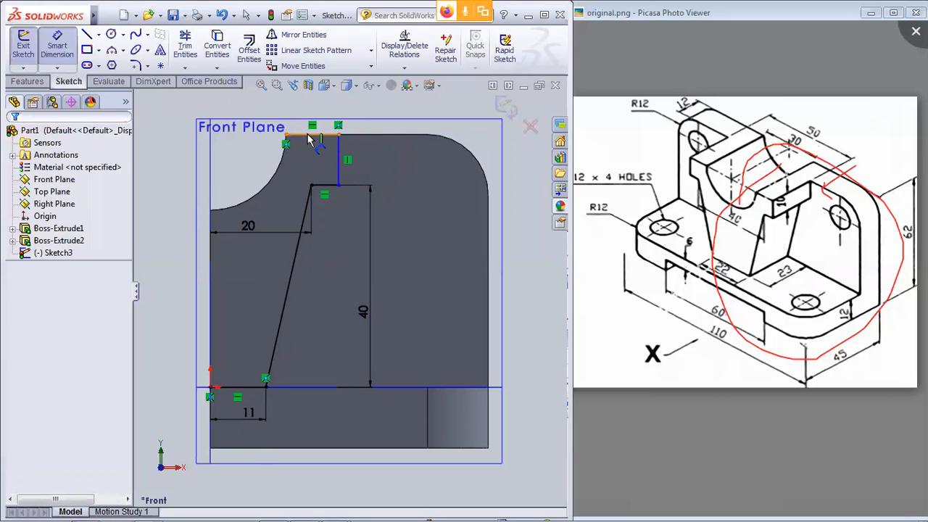
{"action": "left_click", "coordinate": [312, 136]}
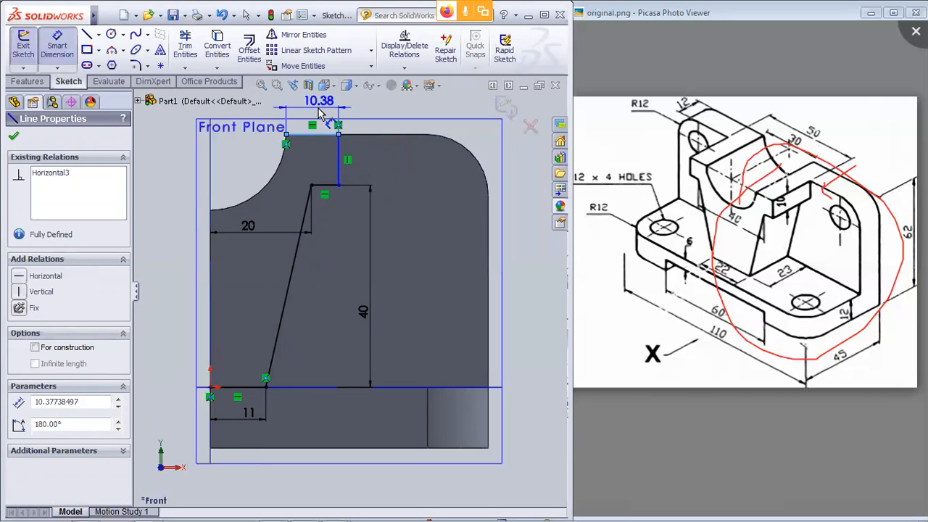
{"action": "left_click", "coordinate": [318, 109]}
{"action": "type", "text": "10"}
{"action": "key", "text": "Return"}
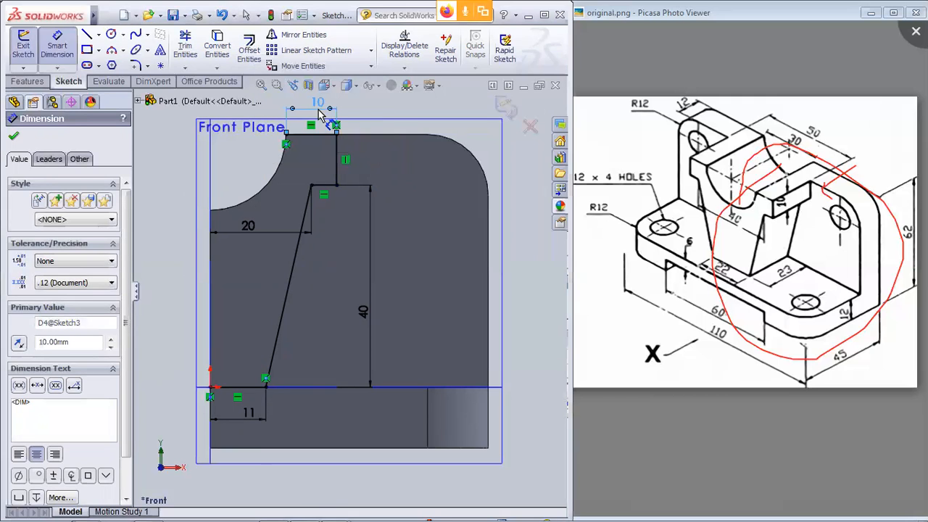
- Draw a vertical line from the origin up to the lower end of the semicircular cutout's arc
{"action": "left_click", "coordinate": [86, 34]}
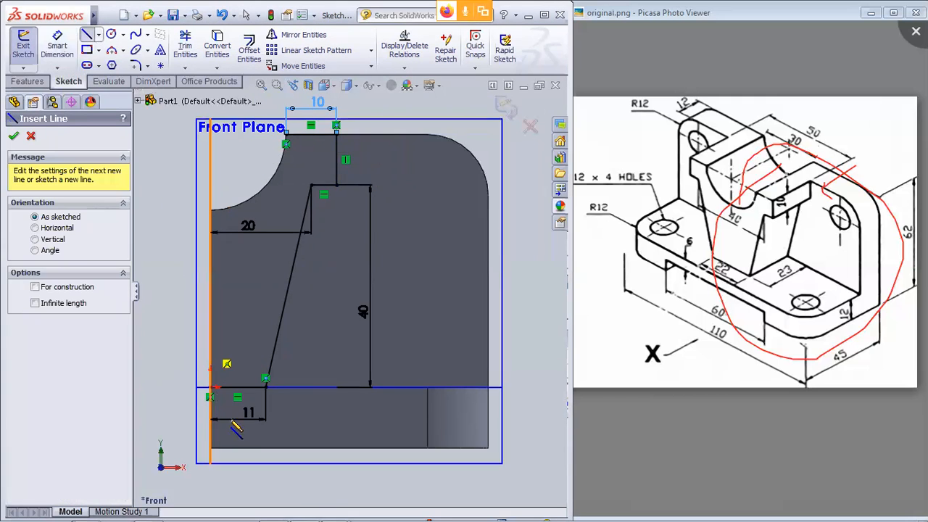
{"action": "left_click", "coordinate": [211, 390]}
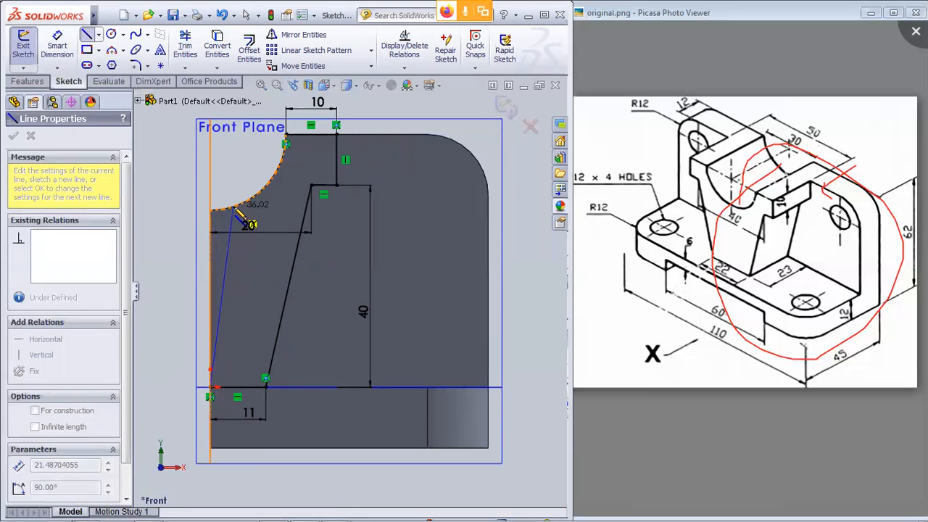
{"action": "left_click", "coordinate": [211, 210]}
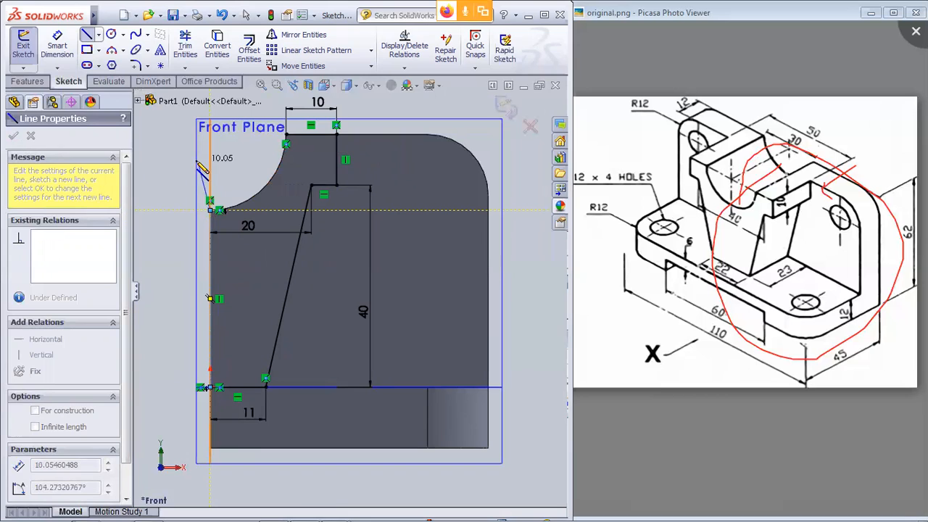
{"action": "key", "text": "Escape"}
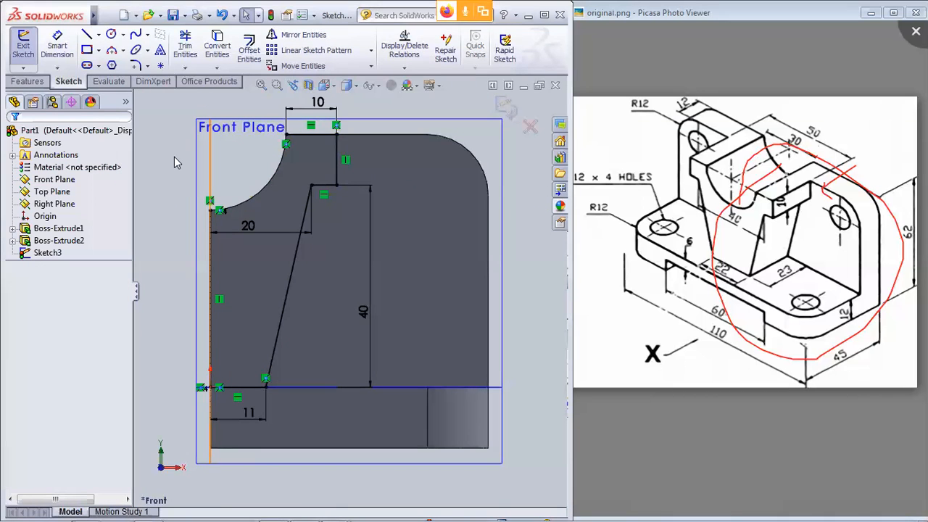
- Close the profile with a three-point arc of 15 mm radius along the cutout edge, from the vertical line's top to the top line's inner end
{"action": "left_click", "coordinate": [112, 50]}
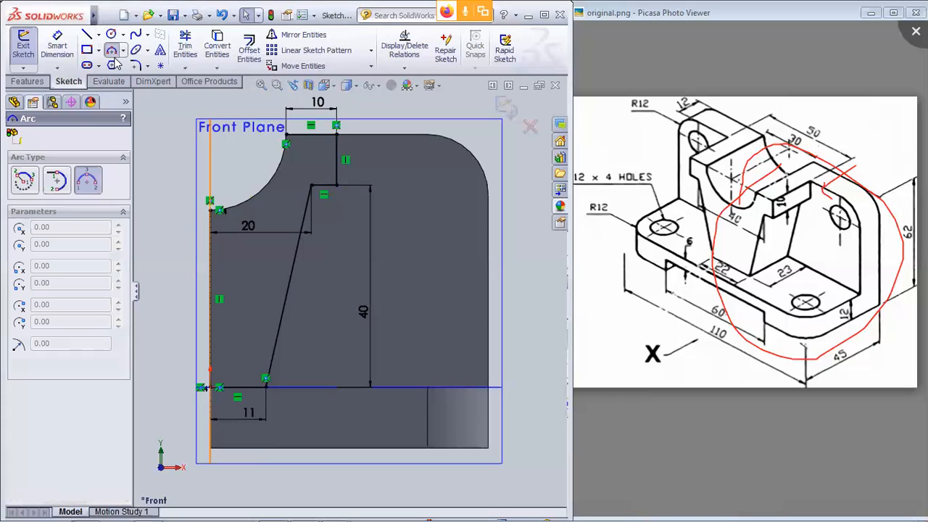
{"action": "left_click", "coordinate": [219, 210]}
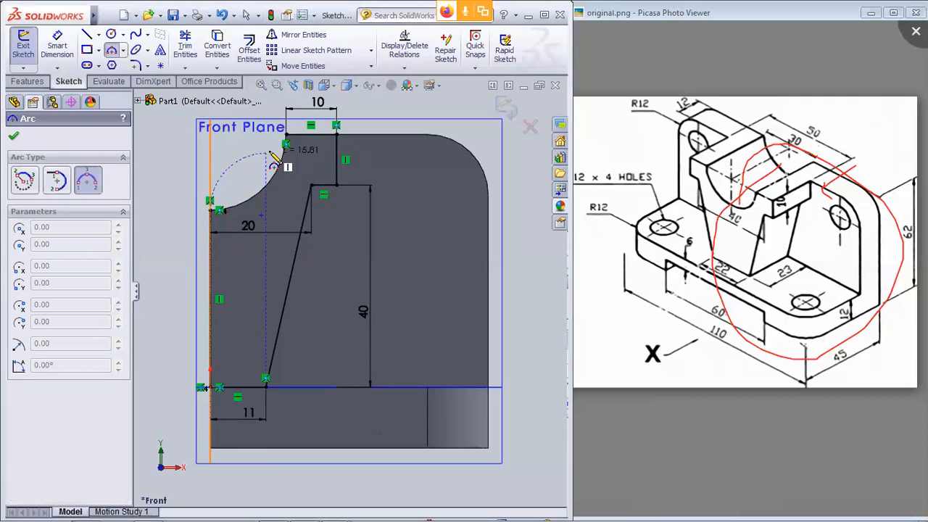
{"action": "left_click", "coordinate": [287, 136]}
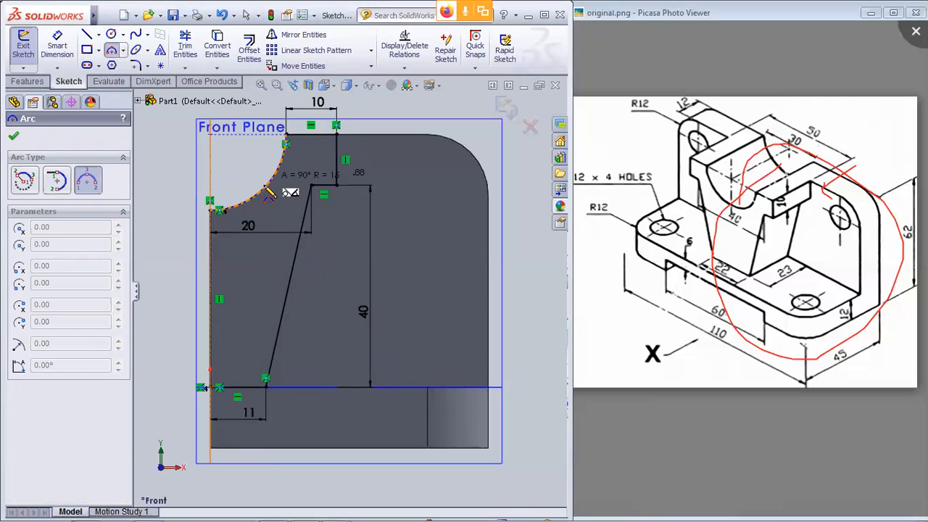
{"action": "left_click", "coordinate": [264, 190]}
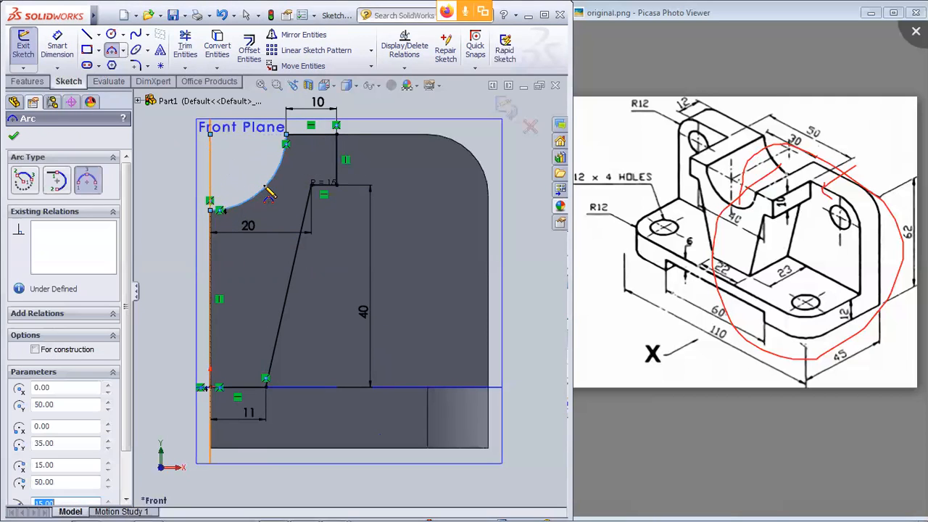
{"action": "left_click", "coordinate": [15, 138]}
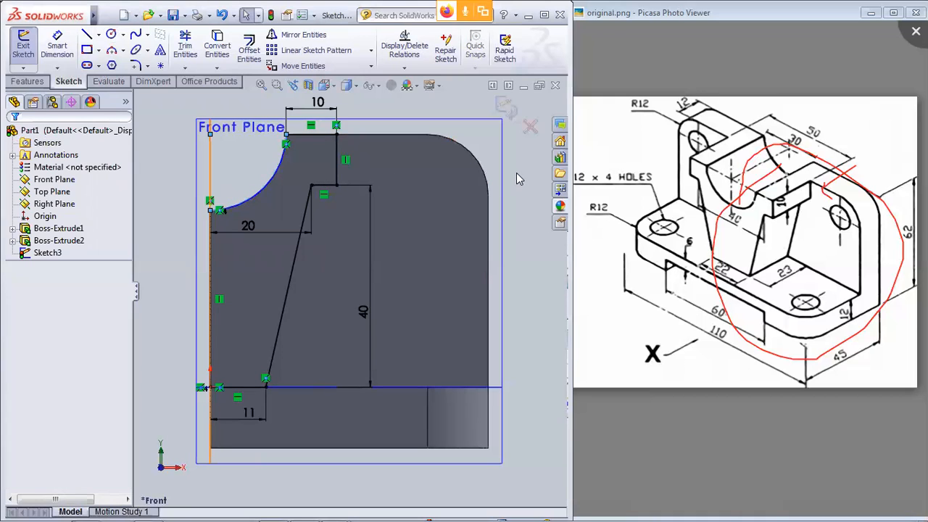
{"action": "left_click", "coordinate": [70, 45]}
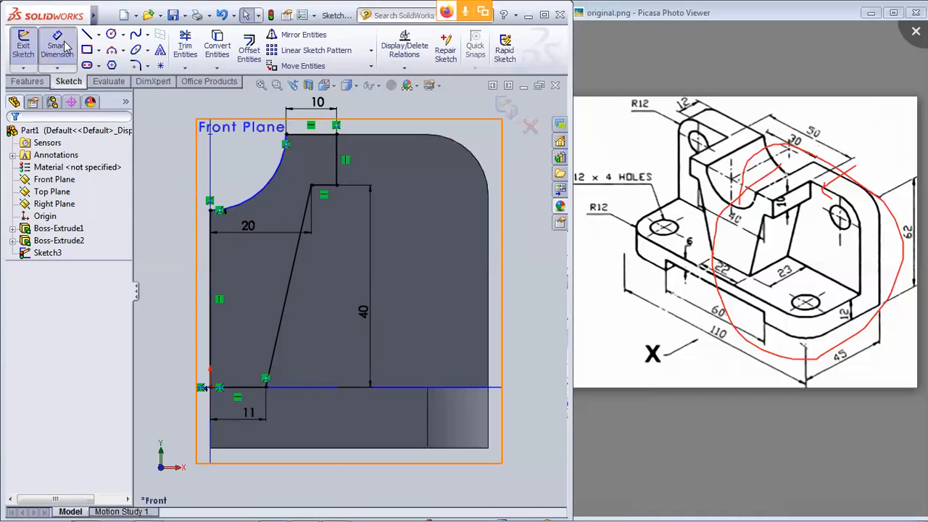
{"action": "left_click", "coordinate": [211, 210]}
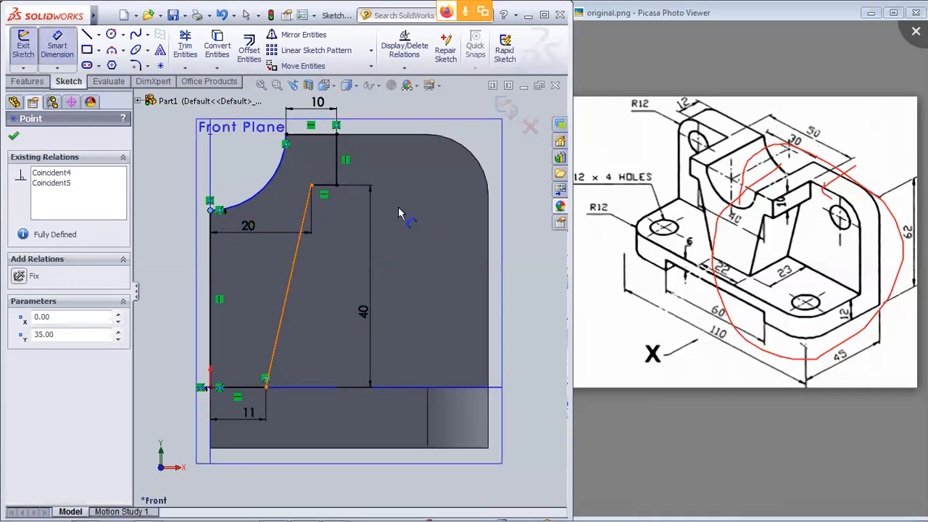
{"action": "left_click", "coordinate": [489, 231]}
{"action": "left_click", "coordinate": [430, 275]}
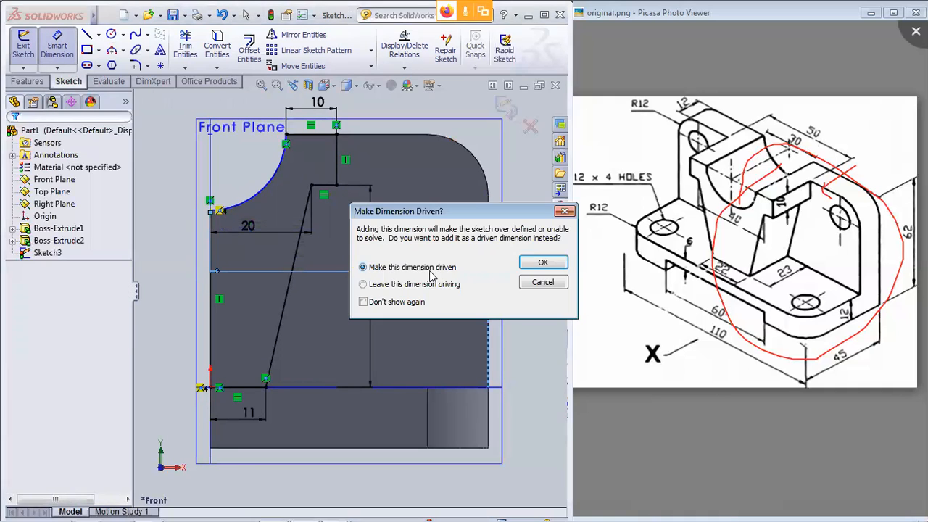
{"action": "left_click", "coordinate": [548, 283]}
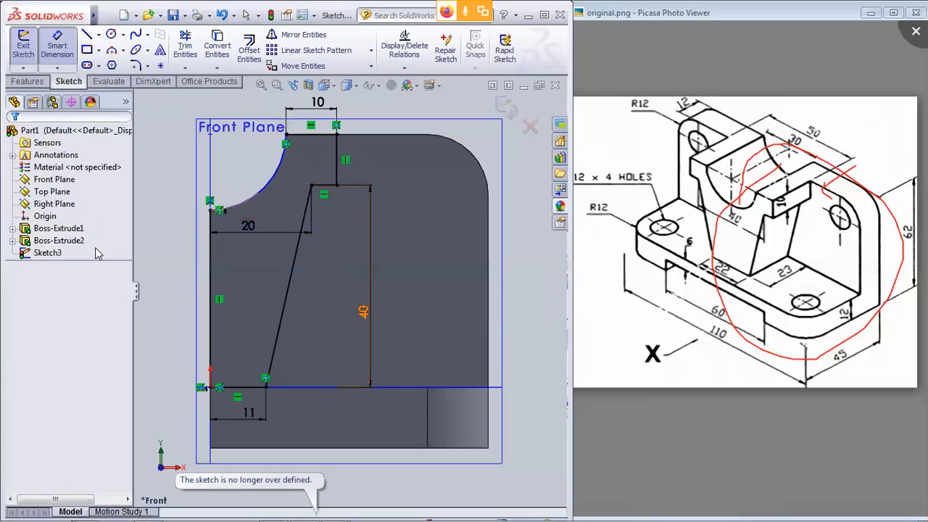
- Dimension the arc's centre height above the base line at 50 mm and finish dimensioning
{"action": "scroll", "coordinate": [219, 205], "scroll_direction": "down", "scroll_amount": 3}
{"action": "scroll", "coordinate": [291, 253], "scroll_direction": "down", "scroll_amount": 7}
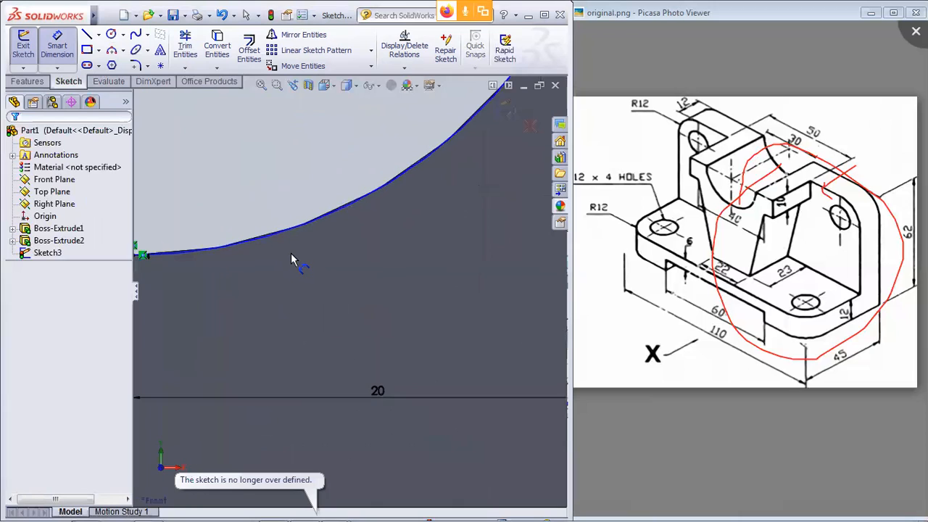
{"action": "scroll", "coordinate": [174, 281], "scroll_direction": "up", "scroll_amount": 4}
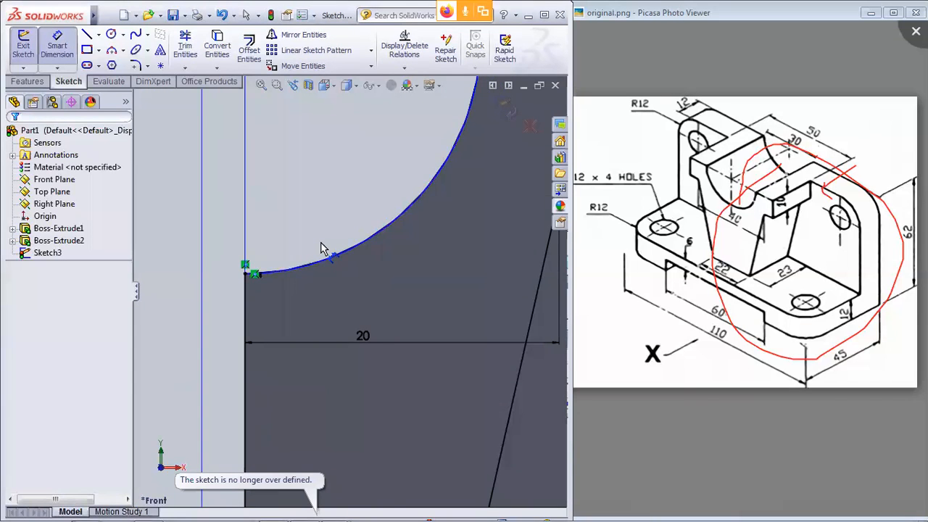
{"action": "scroll", "coordinate": [321, 249], "scroll_direction": "up", "scroll_amount": 4}
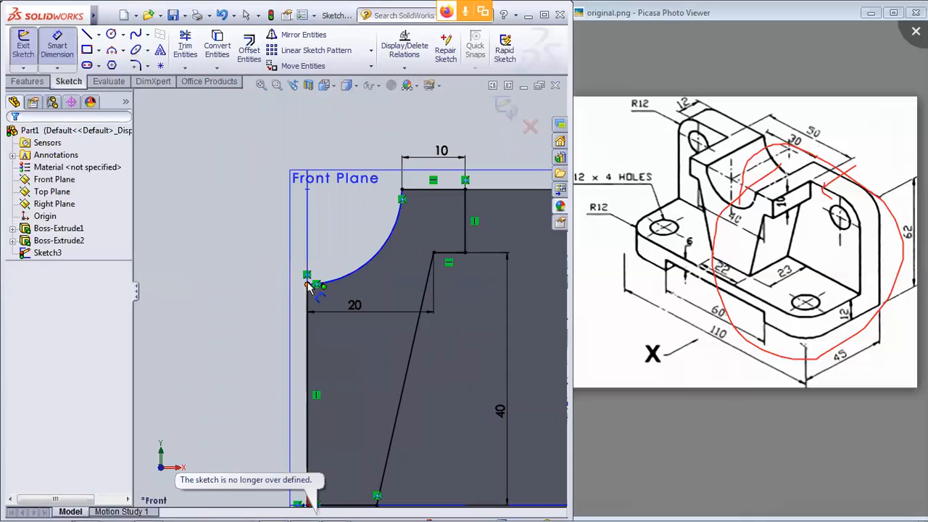
{"action": "scroll", "coordinate": [352, 234], "scroll_direction": "down", "scroll_amount": 2}
{"action": "scroll", "coordinate": [355, 239], "scroll_direction": "up", "scroll_amount": 4}
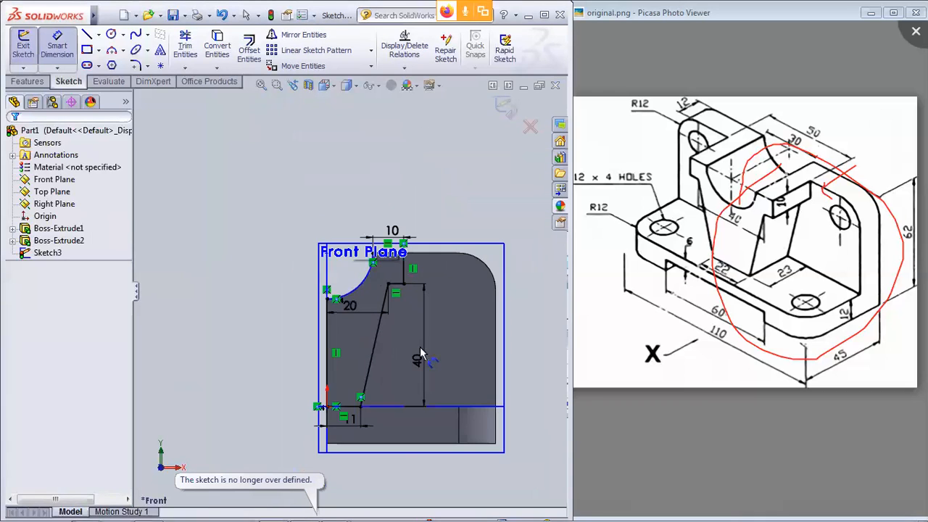
{"action": "left_click", "coordinate": [482, 406]}
{"action": "left_click", "coordinate": [352, 274]}
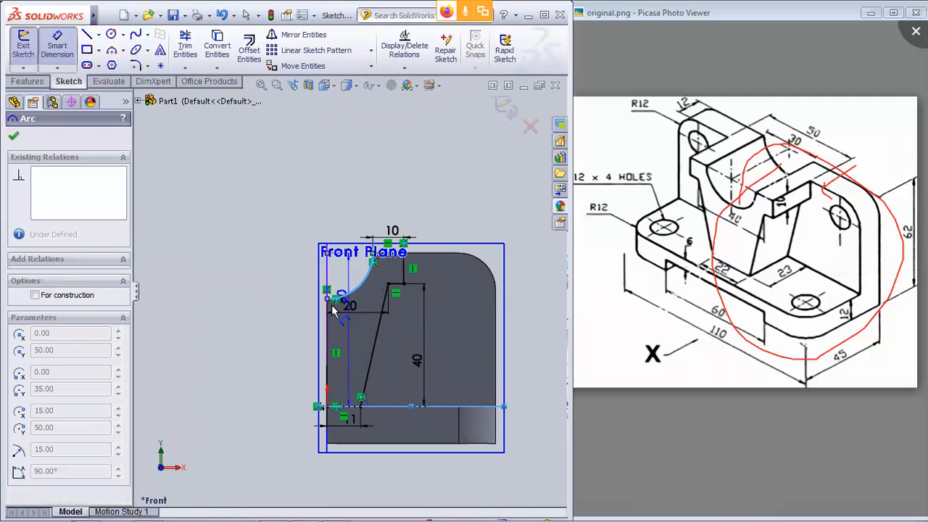
{"action": "left_click", "coordinate": [260, 327]}
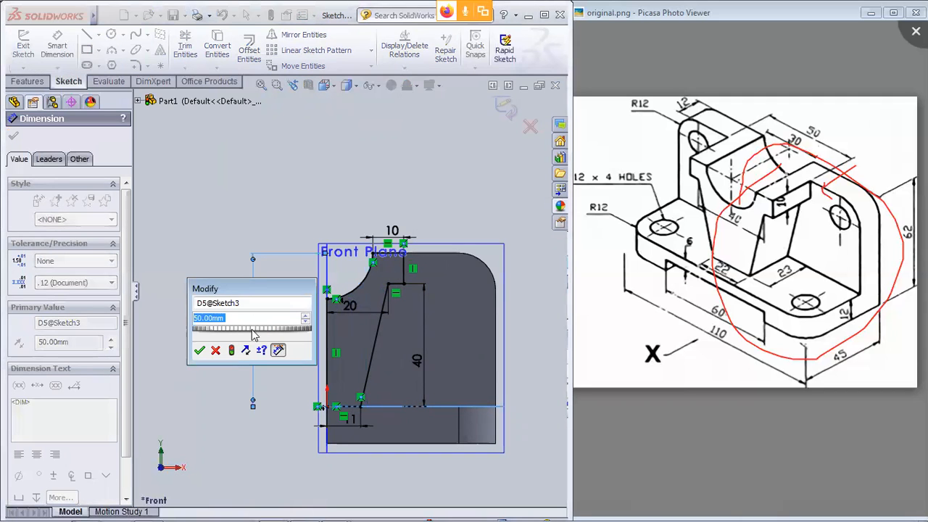
{"action": "left_click", "coordinate": [200, 351]}
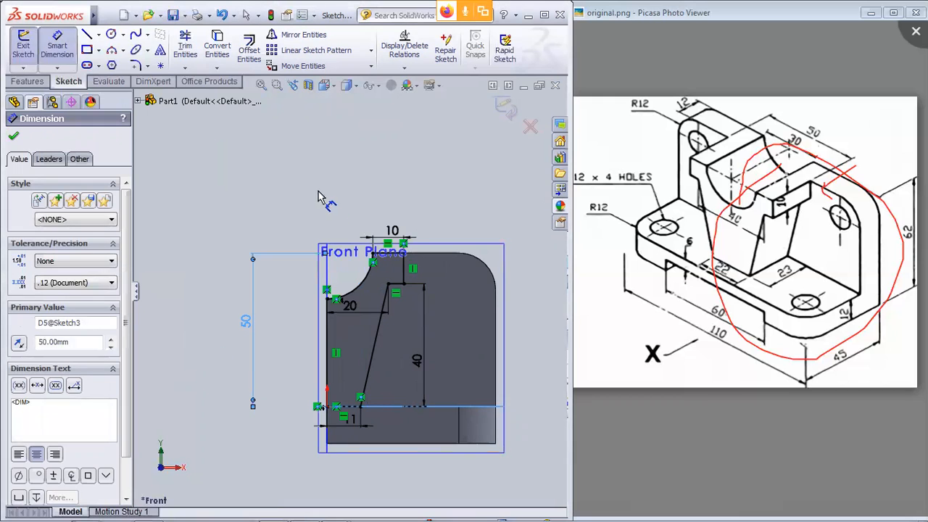
{"action": "left_click", "coordinate": [13, 139]}
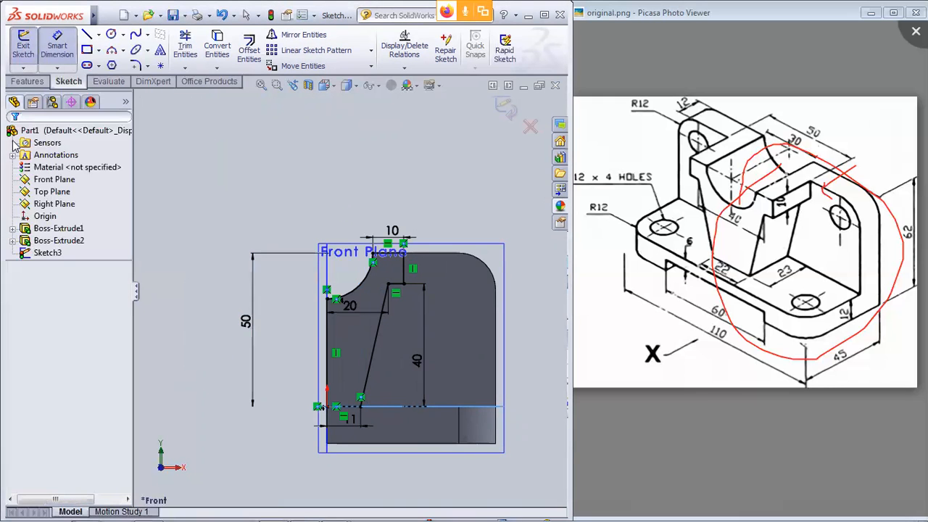
- Exit the completed half-profile sketch of the central support
{"action": "scroll", "coordinate": [472, 261], "scroll_direction": "down", "scroll_amount": 3}
{"action": "scroll", "coordinate": [469, 243], "scroll_direction": "up", "scroll_amount": 4}
{"action": "mouse_move", "coordinate": [469, 242]}
{"action": "middle_mouse_down"}
{"action": "mouse_move", "coordinate": [460, 288]}
{"action": "mouse_move", "coordinate": [441, 302]}
{"action": "mouse_move", "coordinate": [488, 264]}
{"action": "mouse_move", "coordinate": [474, 275]}
{"action": "mouse_move", "coordinate": [471, 268]}
{"action": "middle_mouse_up"}
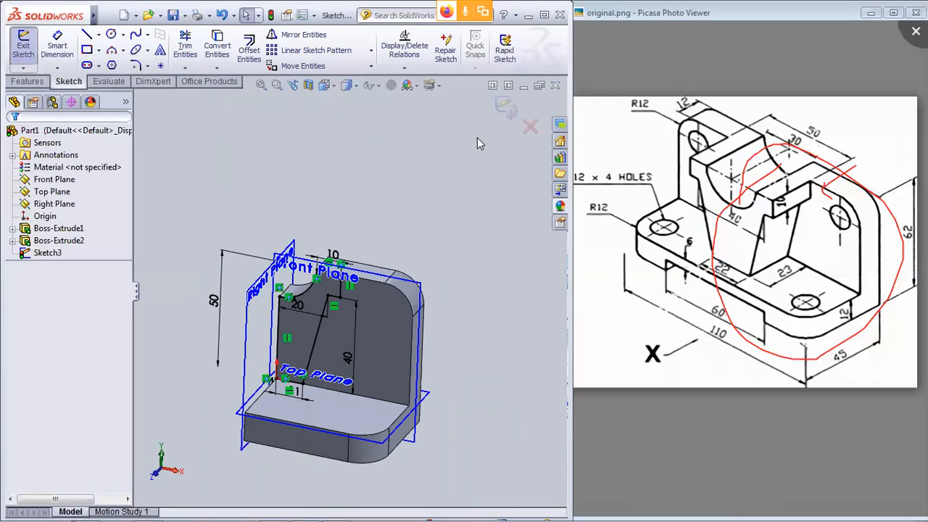
{"action": "left_click", "coordinate": [498, 108]}
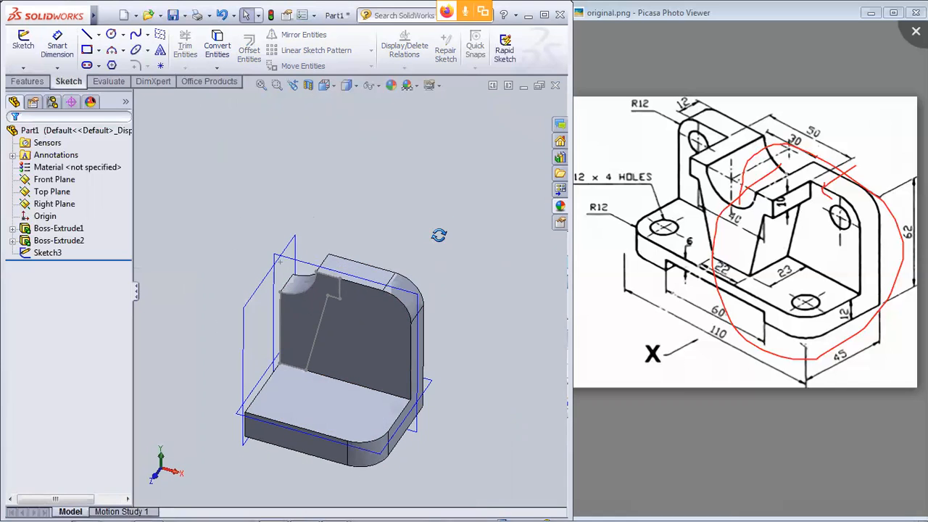
- Toggle the visibility of the two extruded features and leave the solid hidden to inspect the half-profile sketch on its own
{"action": "left_click", "coordinate": [58, 228]}
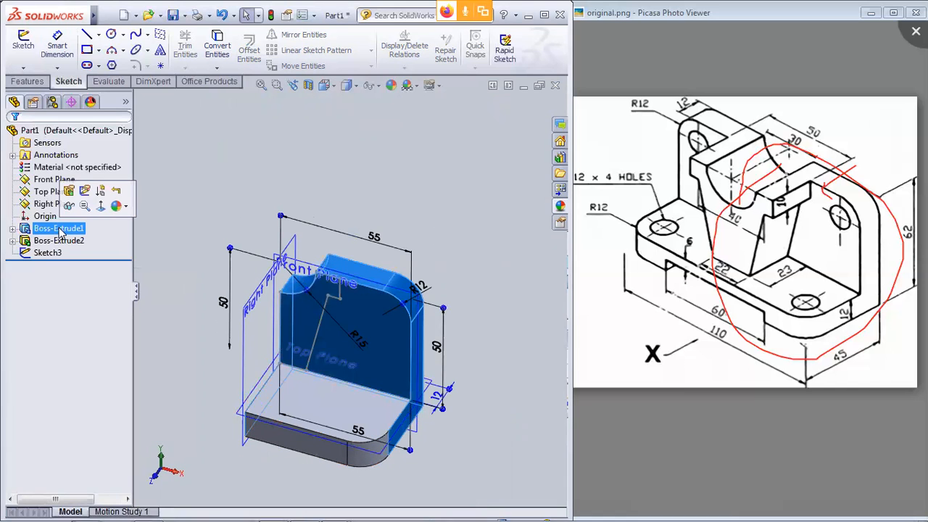
{"action": "left_click", "coordinate": [69, 208]}
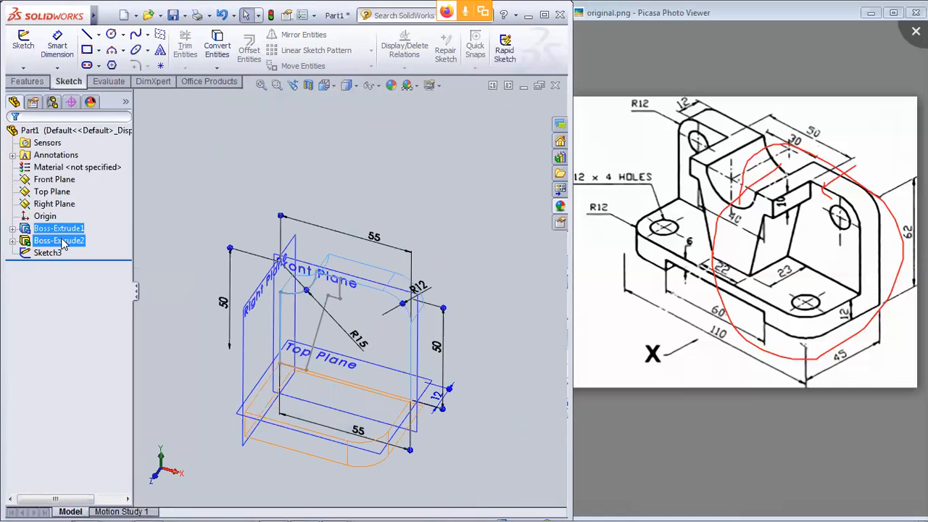
{"action": "right_click", "coordinate": [61, 241]}
{"action": "left_click", "coordinate": [80, 217]}
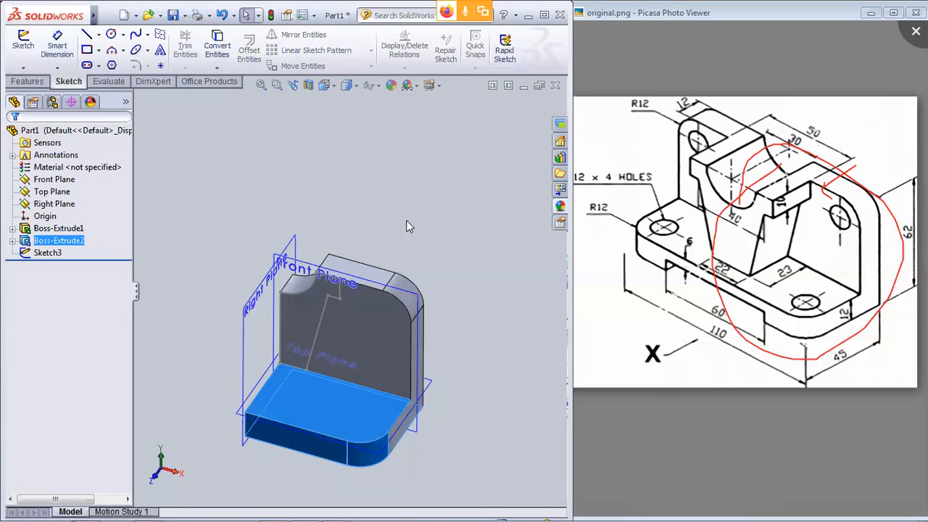
{"action": "right_click", "coordinate": [68, 242]}
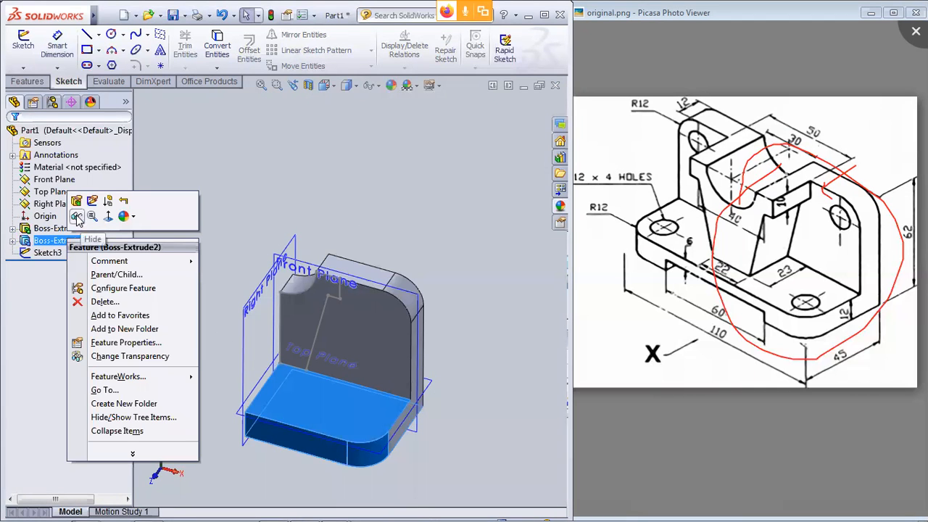
{"action": "left_click", "coordinate": [77, 216]}
{"action": "right_click", "coordinate": [46, 230]}
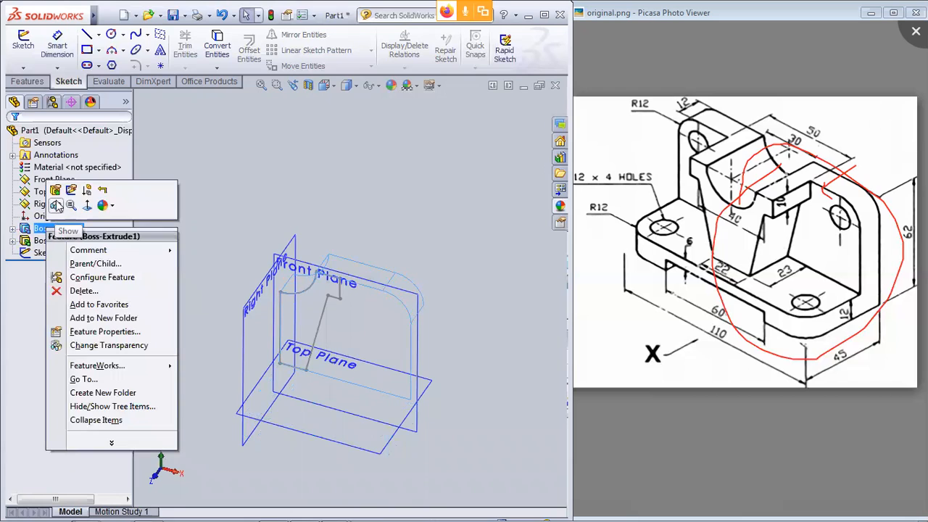
{"action": "left_click", "coordinate": [55, 205]}
{"action": "right_click", "coordinate": [61, 230]}
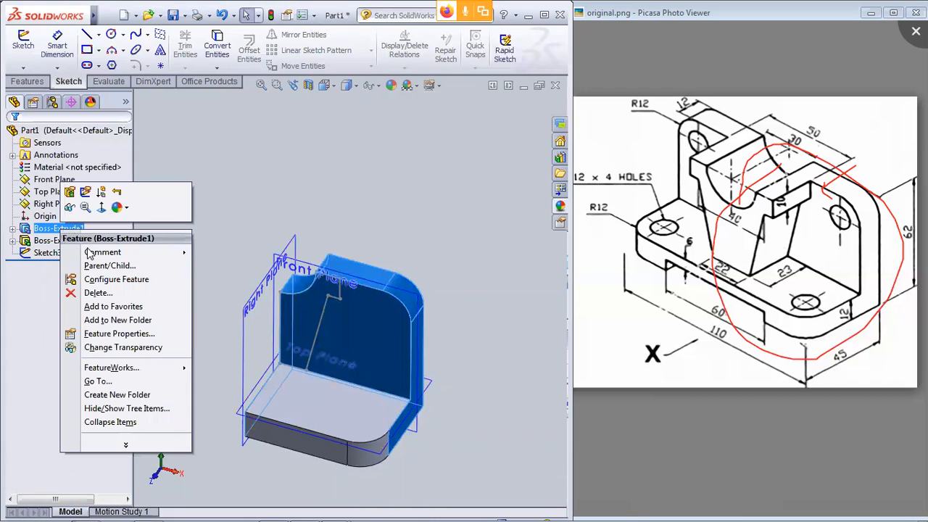
{"action": "left_click", "coordinate": [70, 207]}
{"action": "left_click", "coordinate": [474, 220]}
{"action": "mouse_move", "coordinate": [475, 221]}
{"action": "middle_mouse_down"}
{"action": "mouse_move", "coordinate": [469, 244]}
{"action": "mouse_move", "coordinate": [441, 222]}
{"action": "mouse_move", "coordinate": [488, 184]}
{"action": "mouse_move", "coordinate": [495, 214]}
{"action": "mouse_move", "coordinate": [500, 207]}
{"action": "middle_mouse_up"}
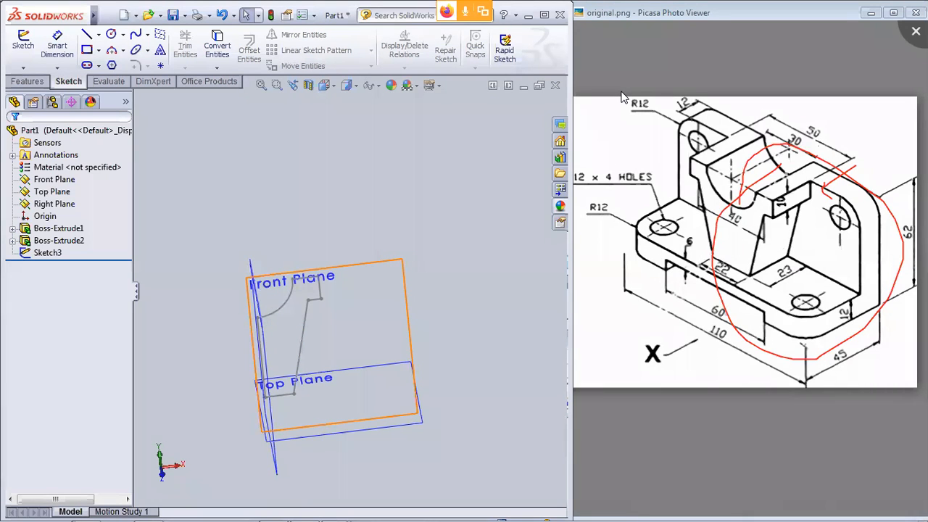
{"action": "left_click_drag", "start_coordinate": [744, 200], "coordinate": [748, 212]}
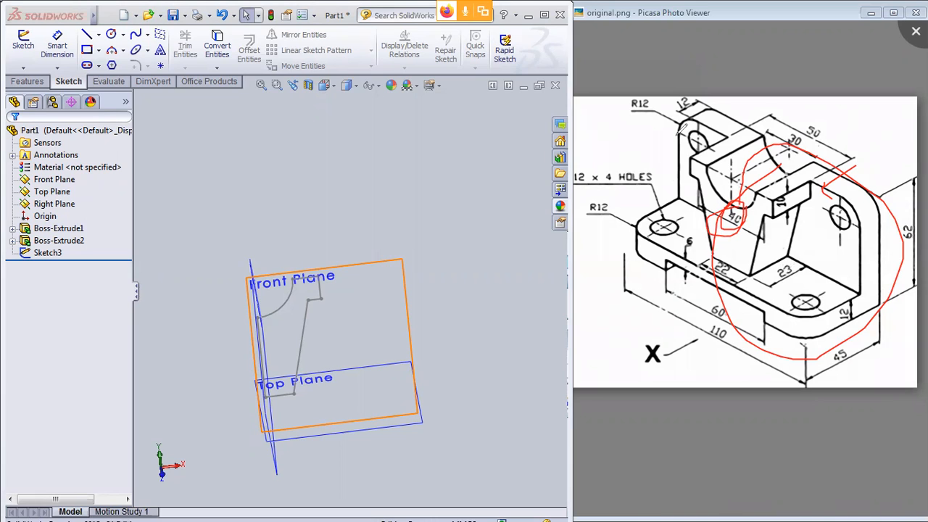
{"action": "key", "text": "e"}
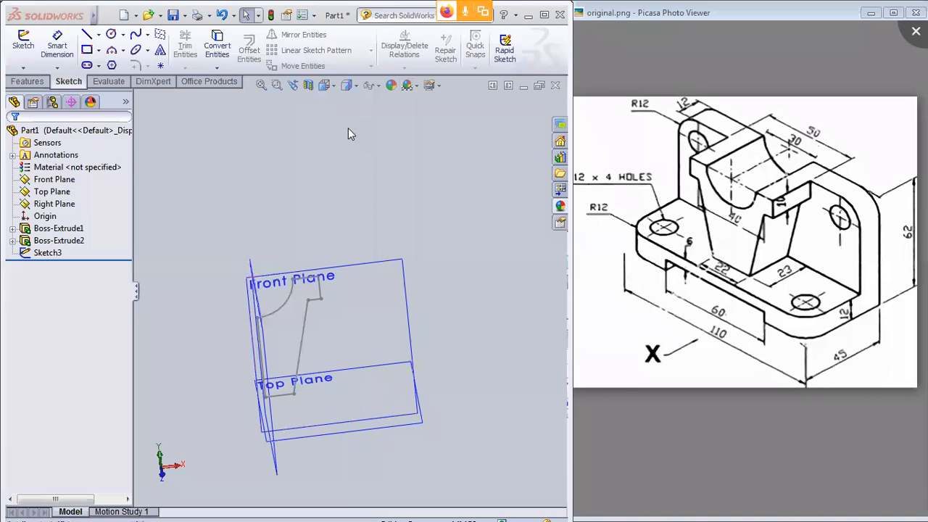
- Show the hidden base and upright solid again
{"action": "mouse_move", "coordinate": [267, 319]}
{"action": "middle_mouse_down"}
{"action": "mouse_move", "coordinate": [356, 338]}
{"action": "mouse_move", "coordinate": [356, 356]}
{"action": "mouse_move", "coordinate": [369, 341]}
{"action": "mouse_move", "coordinate": [357, 334]}
{"action": "mouse_move", "coordinate": [352, 356]}
{"action": "middle_mouse_up"}
{"action": "left_click", "coordinate": [77, 229]}
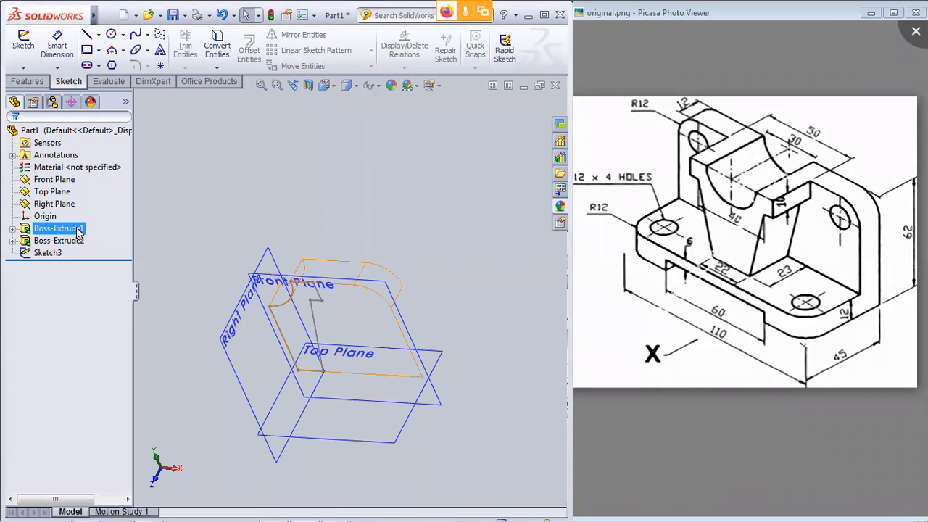
{"action": "left_click", "coordinate": [68, 240]}
{"action": "right_click", "coordinate": [67, 242]}
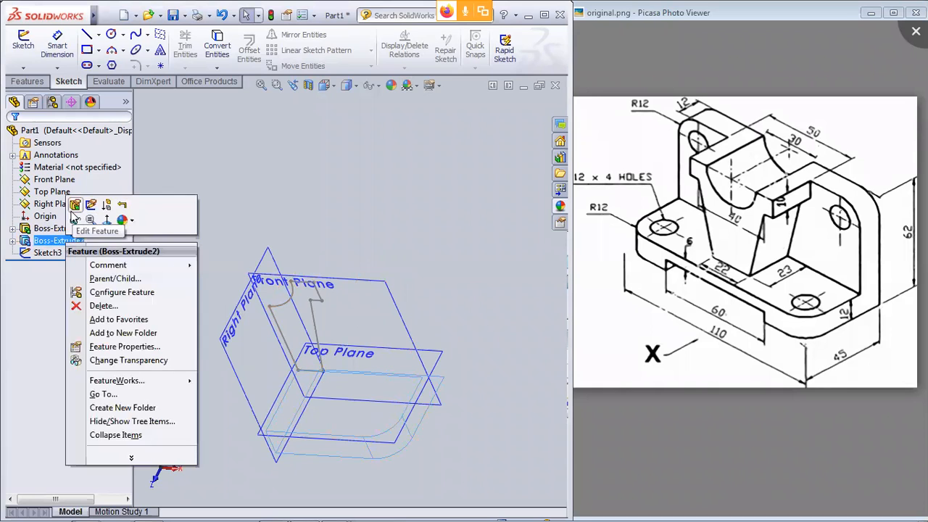
{"action": "left_click", "coordinate": [75, 220]}
{"action": "left_click", "coordinate": [59, 229], "text": "ctrl"}
{"action": "right_click", "coordinate": [59, 229]}
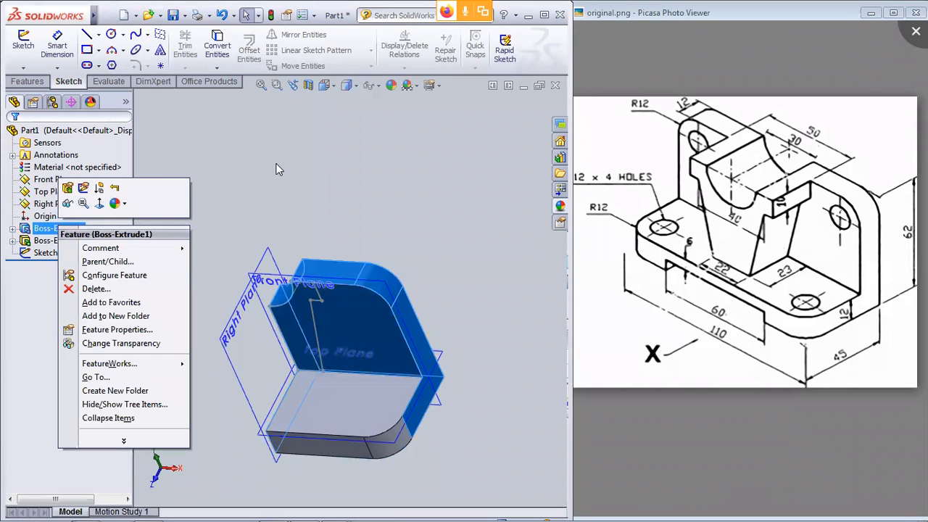
{"action": "left_click", "coordinate": [444, 154]}
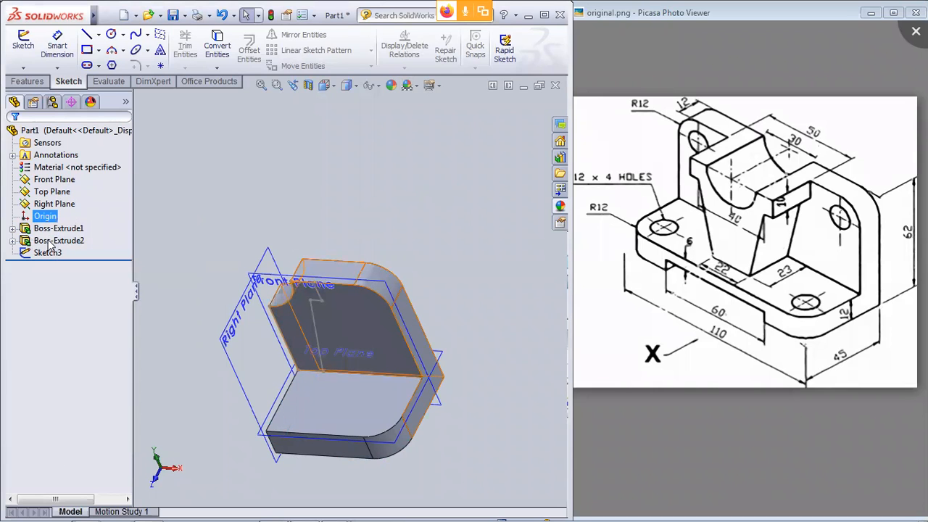
{"action": "right_click", "coordinate": [51, 242]}
{"action": "left_click", "coordinate": [381, 169]}
{"action": "middle_click_drag", "start_coordinate": [377, 209], "coordinate": [356, 239]}
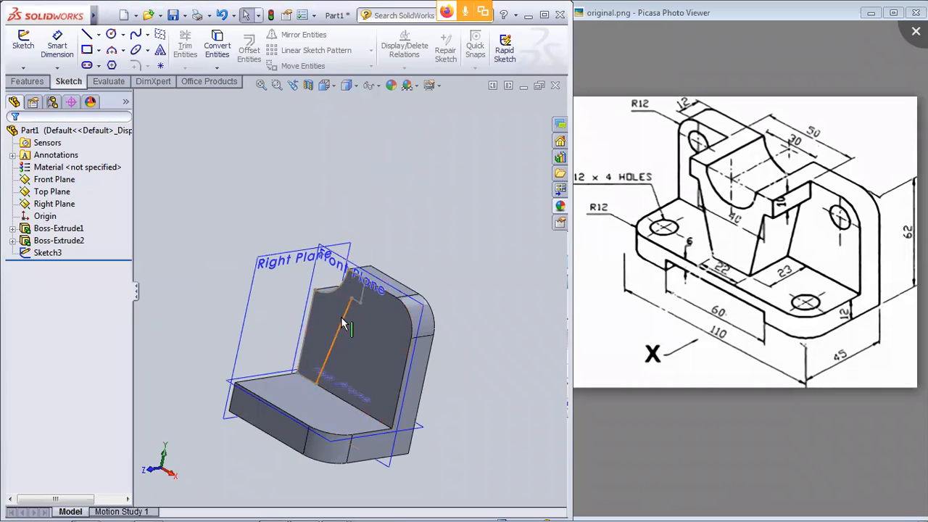
- Extrude the central support's half-profile sketch as a 23 mm blind boss over the base, merged with the existing body
{"action": "left_click", "coordinate": [27, 81]}
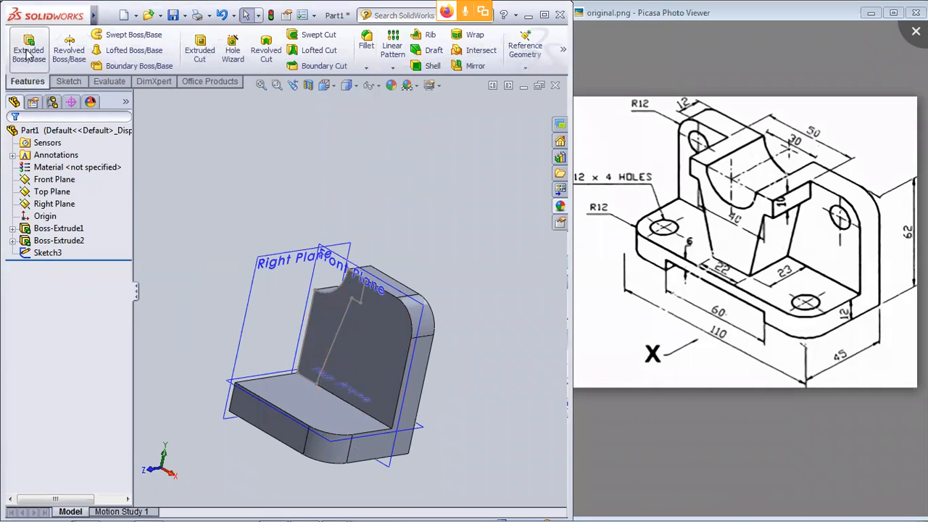
{"action": "left_click", "coordinate": [29, 50]}
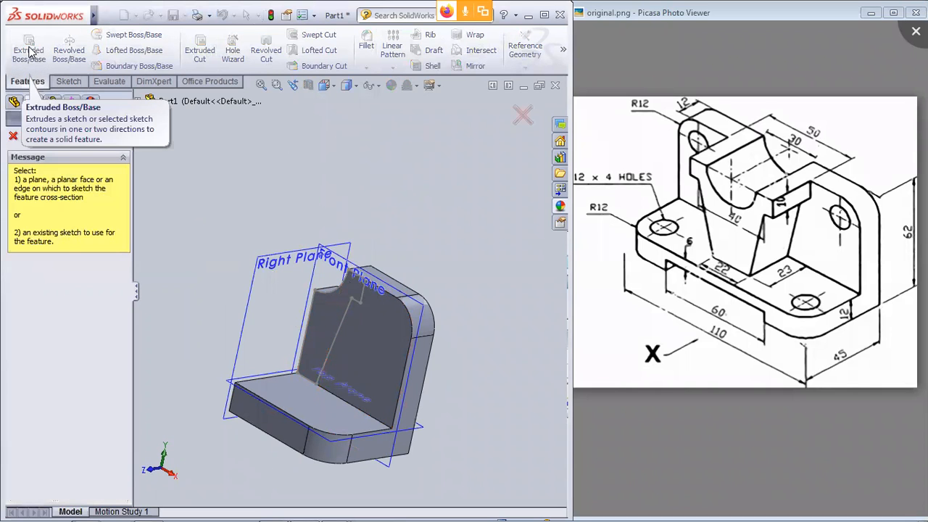
{"action": "left_click", "coordinate": [14, 138]}
{"action": "left_click", "coordinate": [46, 253]}
{"action": "mouse_move", "coordinate": [13, 16]}
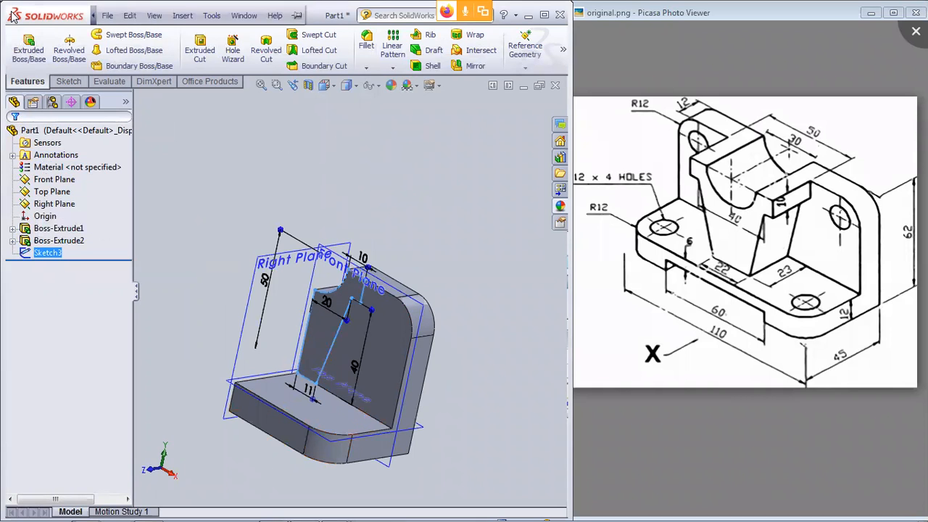
{"action": "left_click", "coordinate": [29, 49]}
{"action": "middle_click_drag", "start_coordinate": [406, 189], "coordinate": [362, 181]}
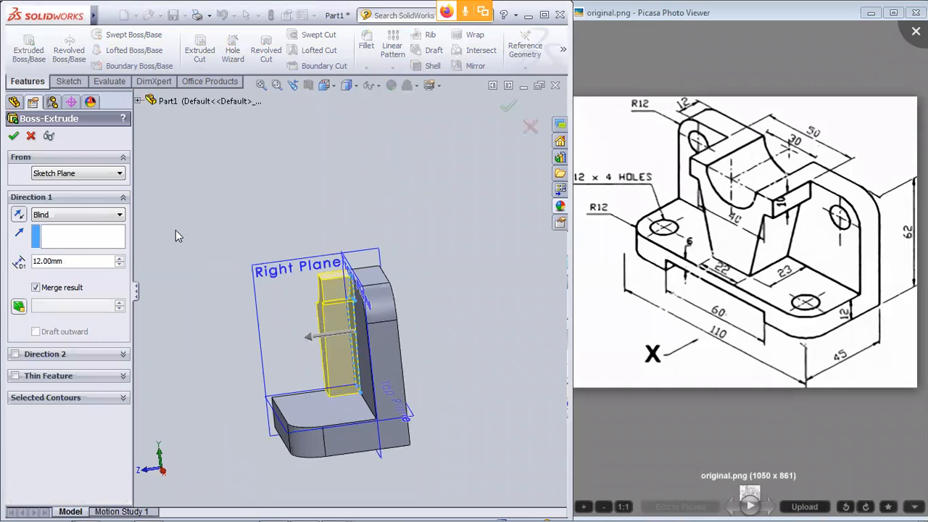
{"action": "left_click_drag", "start_coordinate": [69, 260], "coordinate": [32, 260]}
{"action": "type", "text": "23"}
{"action": "key", "text": "Return"}
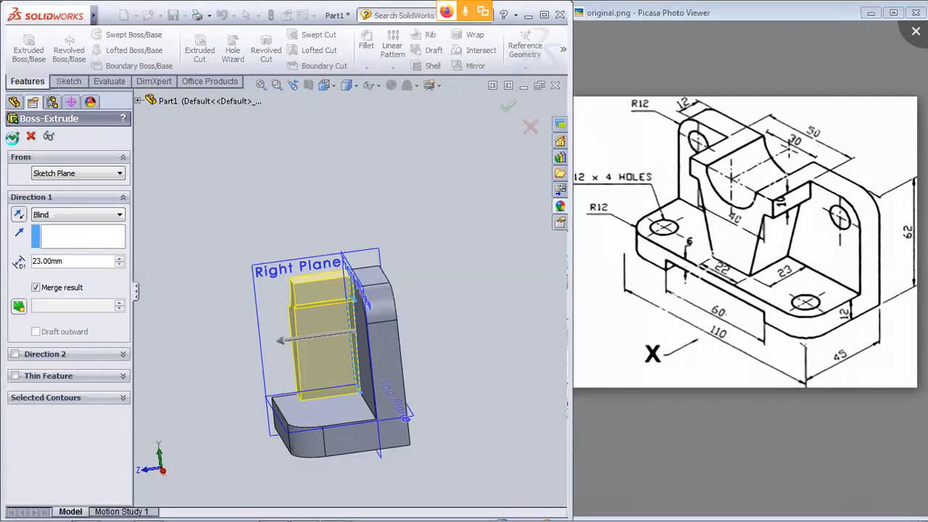
{"action": "left_click", "coordinate": [14, 136]}
{"action": "middle_click_drag", "start_coordinate": [215, 259], "coordinate": [359, 440]}
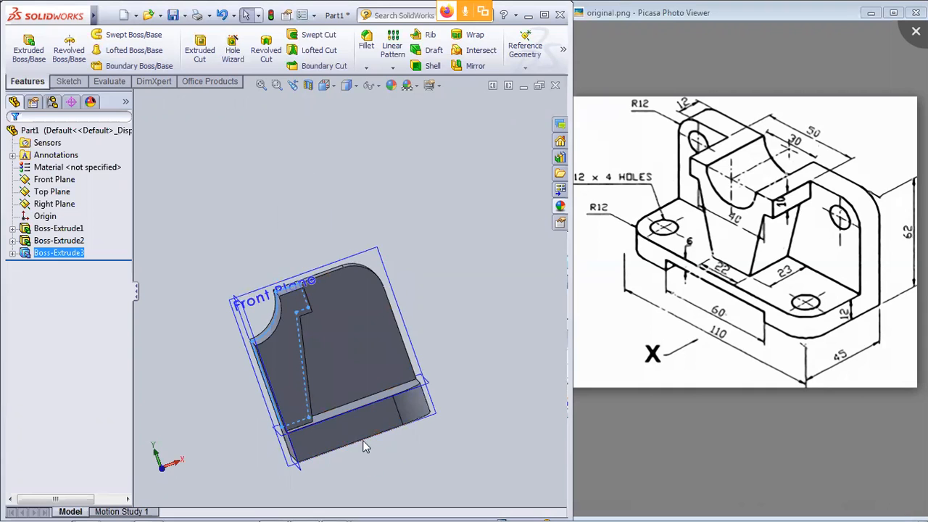
- Sketch a corner rectangle about 17.7 mm by 6.6 mm on the Front Plane, between the base's lower edge and the symmetry edge
{"action": "left_click", "coordinate": [431, 411]}
{"action": "middle_click_drag", "start_coordinate": [461, 387], "coordinate": [437, 413]}
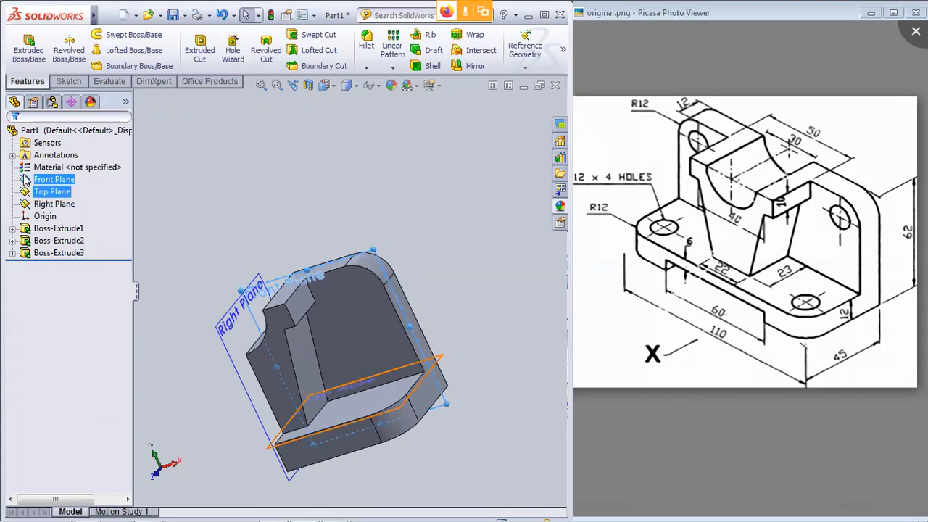
{"action": "right_click", "coordinate": [62, 180]}
{"action": "left_click", "coordinate": [120, 161]}
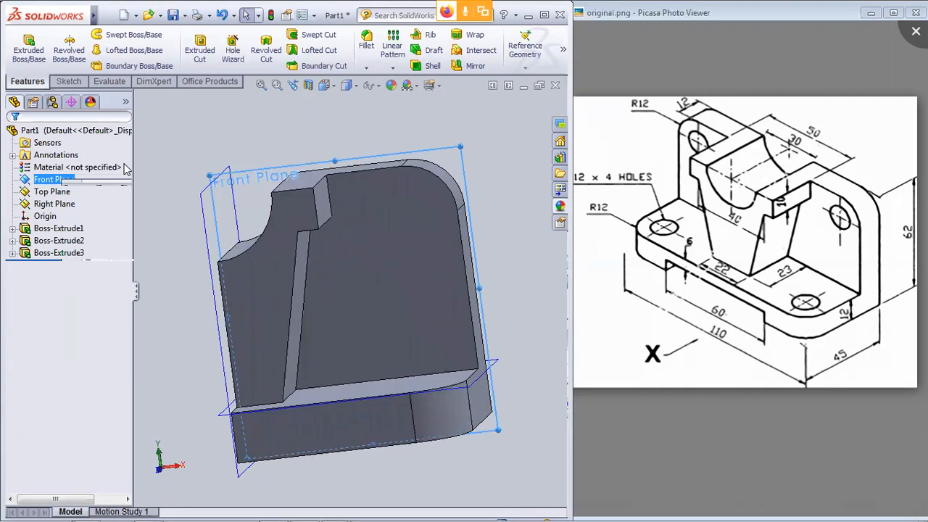
{"action": "left_click", "coordinate": [69, 82]}
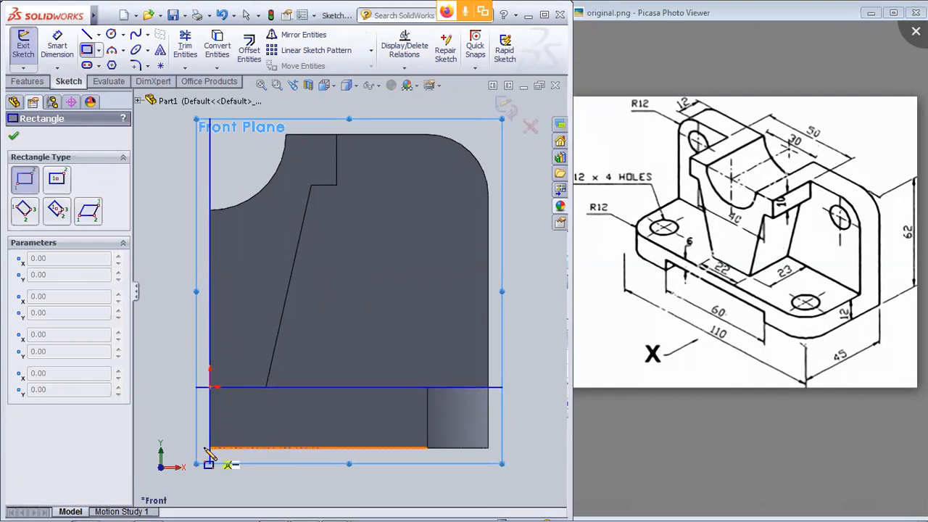
{"action": "scroll", "coordinate": [228, 457], "scroll_direction": "down", "scroll_amount": 5}
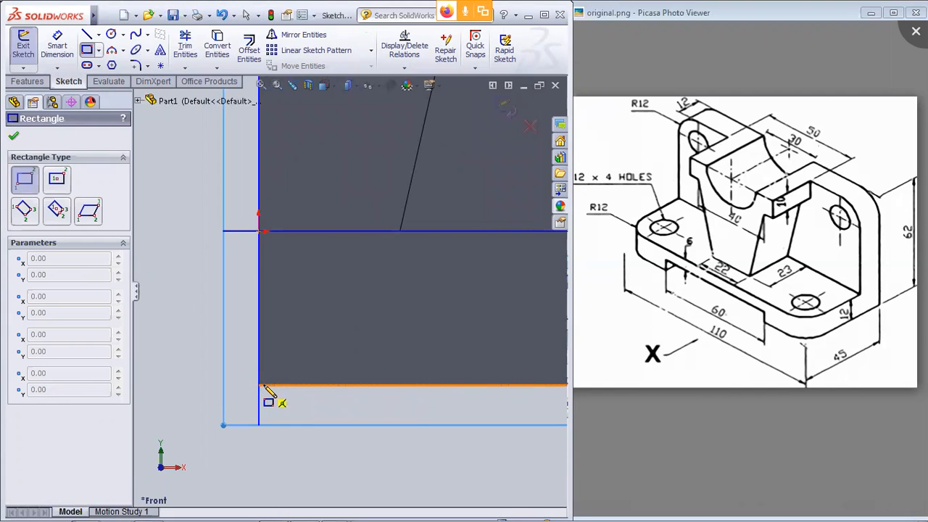
{"action": "scroll", "coordinate": [247, 398], "scroll_direction": "up", "scroll_amount": 3}
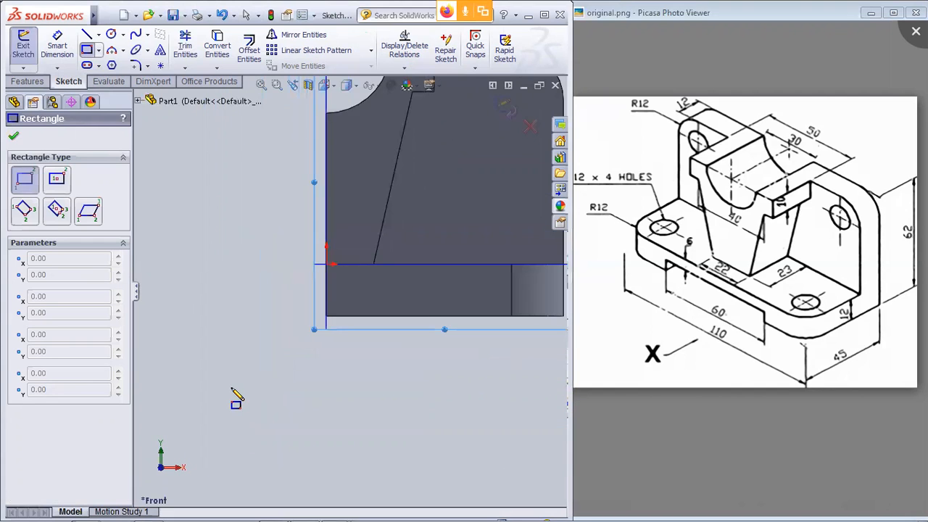
{"action": "scroll", "coordinate": [232, 388], "scroll_direction": "up", "scroll_amount": 5}
{"action": "scroll", "coordinate": [472, 213], "scroll_direction": "down", "scroll_amount": 4}
{"action": "left_click", "coordinate": [276, 397]}
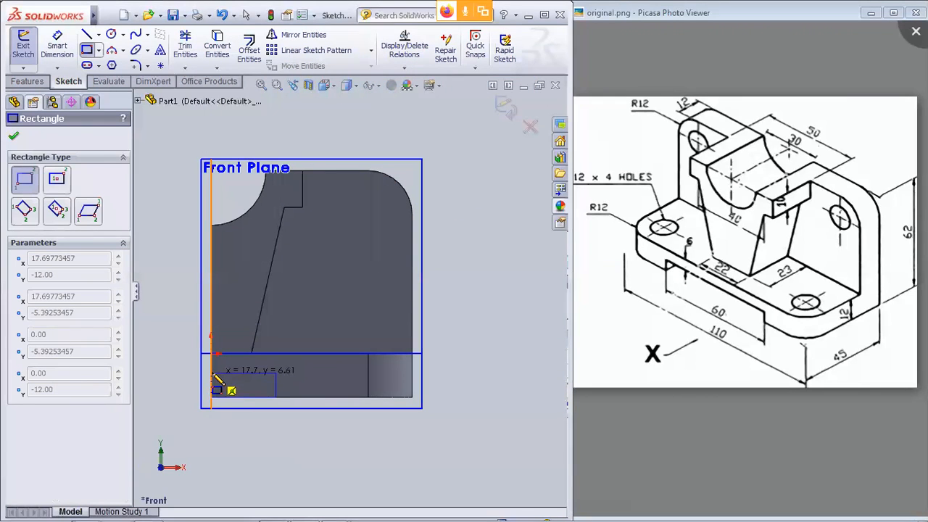
{"action": "left_click", "coordinate": [211, 373]}
{"action": "left_click", "coordinate": [13, 136]}
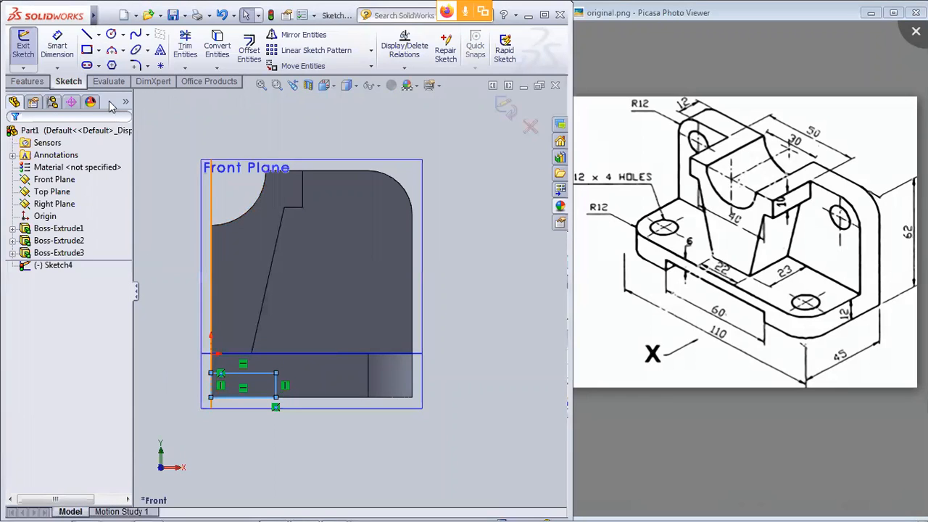
- Dimension the rectangle's lower edge and set its length to 30 mm
{"action": "left_click", "coordinate": [57, 45]}
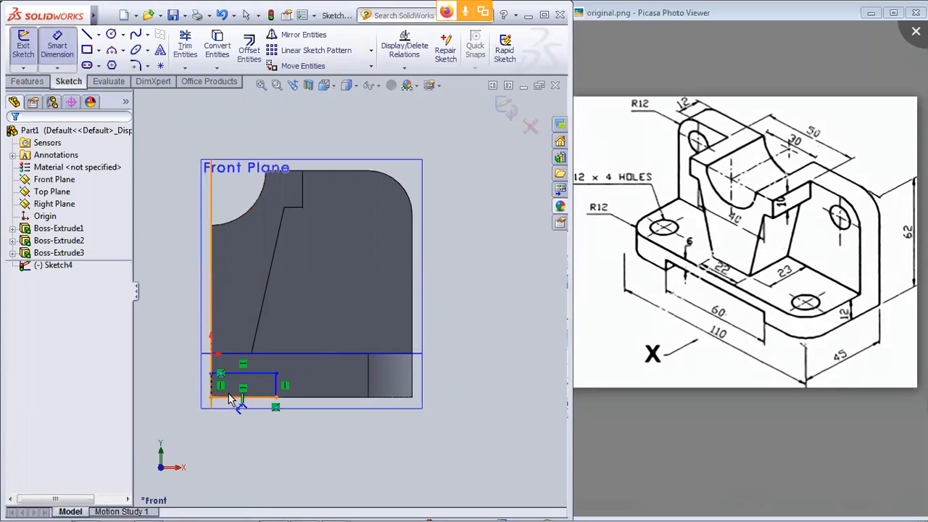
{"action": "left_click", "coordinate": [230, 397]}
{"action": "left_click", "coordinate": [250, 472]}
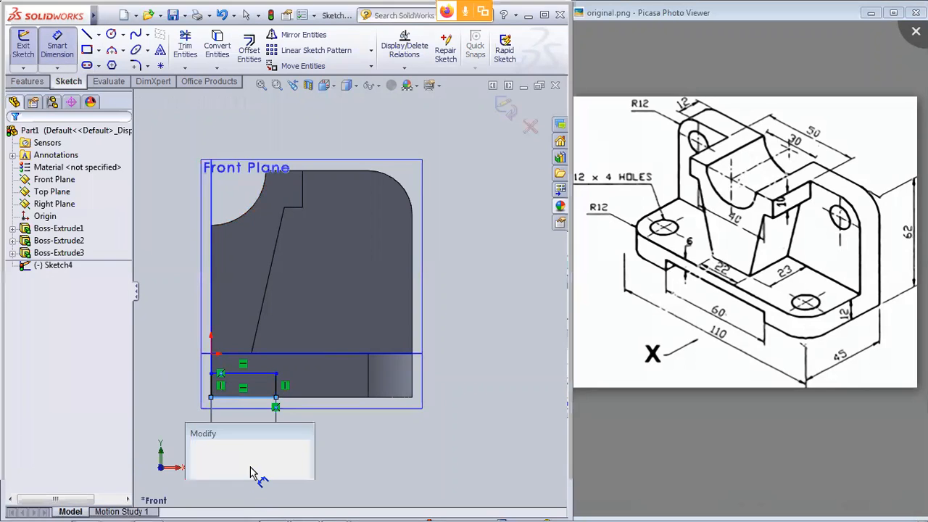
{"action": "type", "text": "30"}
{"action": "key", "text": "Return"}
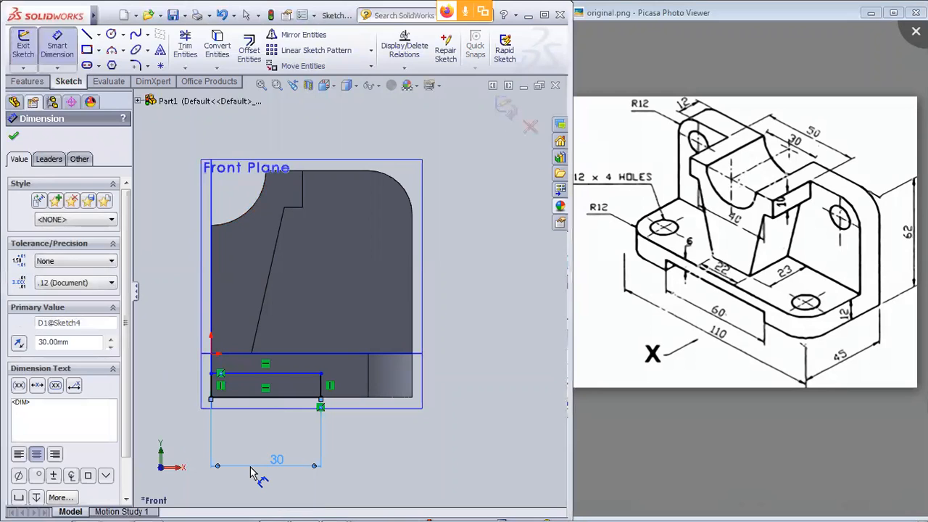
- Dimension the rectangle's outer vertical side, set its height to 6 mm, and finish dimensioning
{"action": "left_click", "coordinate": [322, 384]}
{"action": "left_click", "coordinate": [479, 382]}
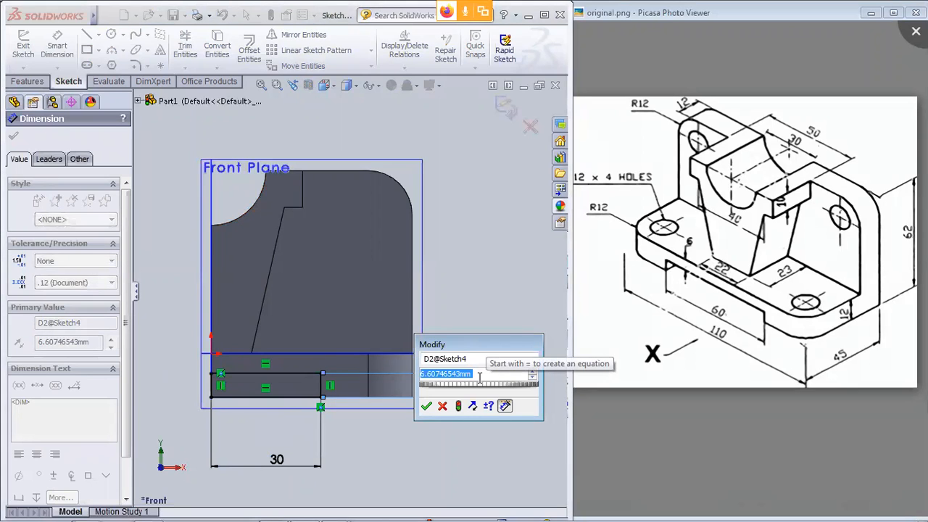
{"action": "type", "text": "6"}
{"action": "key", "text": "Return"}
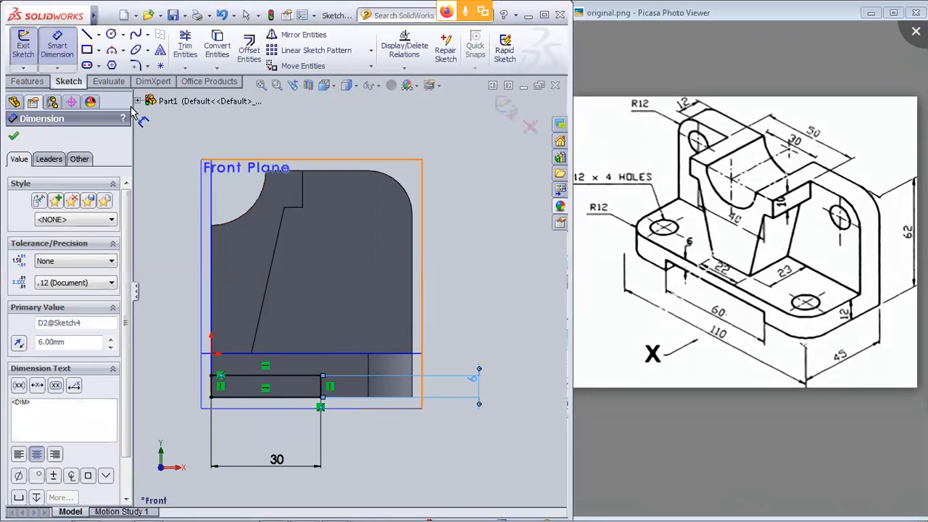
{"action": "key", "text": "Escape"}
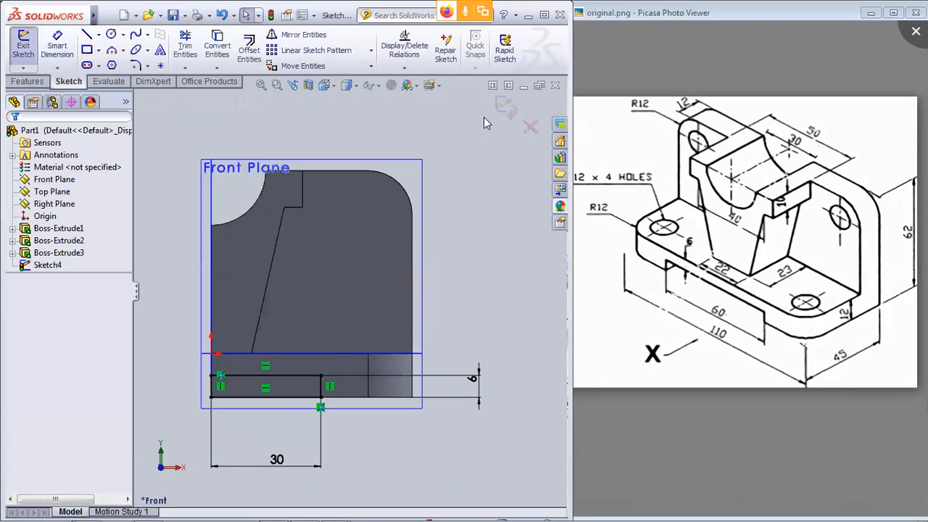
- Finish the half-slot rectangle sketch and try an extruded cut without a preselected profile
{"action": "left_click", "coordinate": [506, 107]}
{"action": "mouse_move", "coordinate": [512, 145]}
{"action": "middle_mouse_down"}
{"action": "mouse_move", "coordinate": [482, 254]}
{"action": "mouse_move", "coordinate": [392, 271]}
{"action": "mouse_move", "coordinate": [435, 234]}
{"action": "middle_mouse_up"}
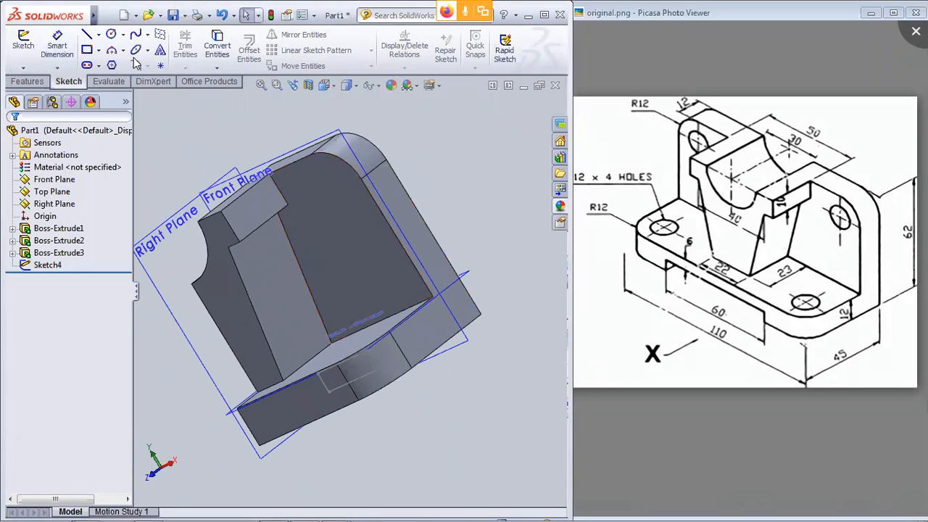
{"action": "left_click", "coordinate": [47, 82]}
{"action": "left_click", "coordinate": [208, 52]}
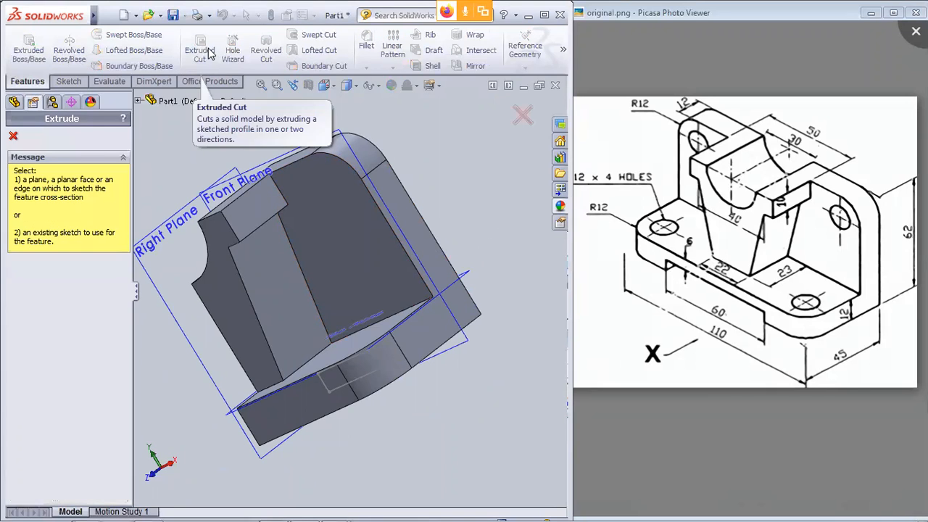
{"action": "left_click", "coordinate": [13, 135]}
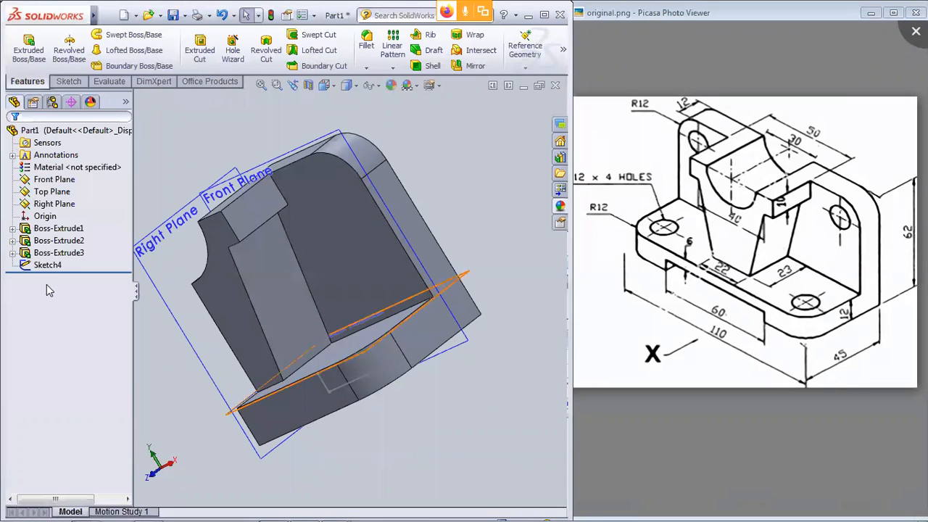
- Cut the half-slot under the base by extruding the rectangle sketch Mid Plane with a 90 mm depth
{"action": "left_click", "coordinate": [47, 264]}
{"action": "left_click", "coordinate": [200, 49]}
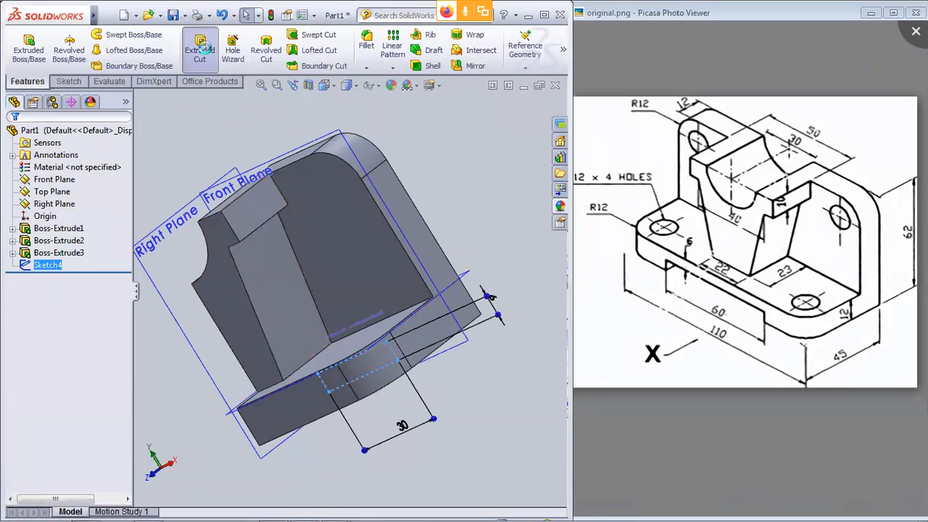
{"action": "middle_click_drag", "start_coordinate": [467, 408], "coordinate": [425, 414]}
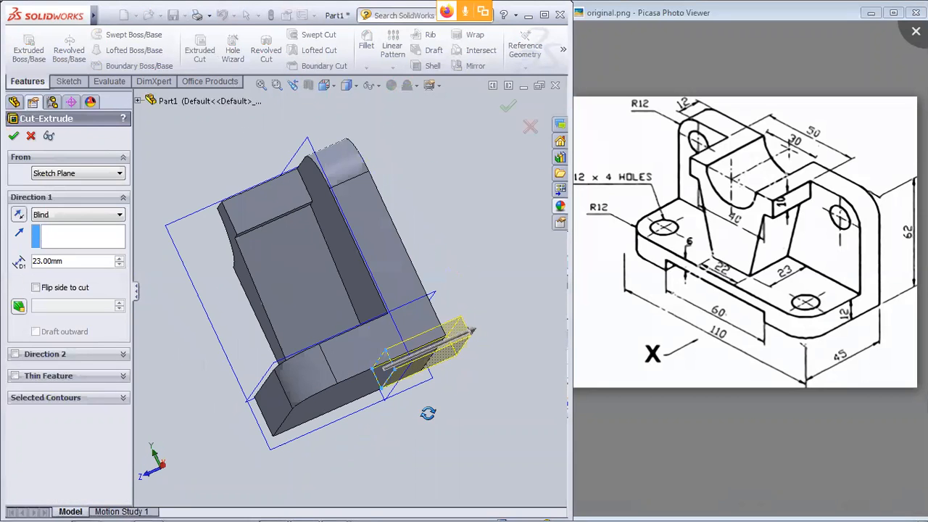
{"action": "left_click", "coordinate": [83, 215]}
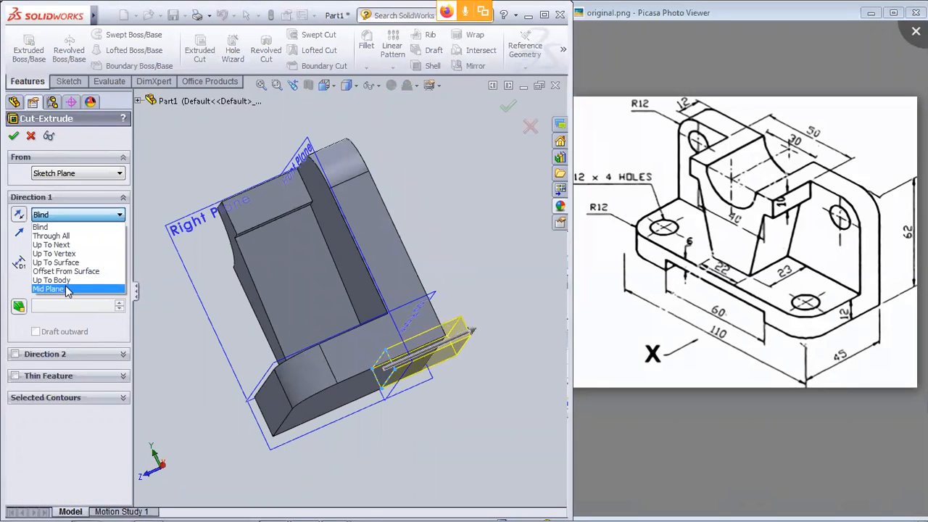
{"action": "left_click", "coordinate": [67, 289]}
{"action": "left_click_drag", "start_coordinate": [79, 268], "coordinate": [6, 259]}
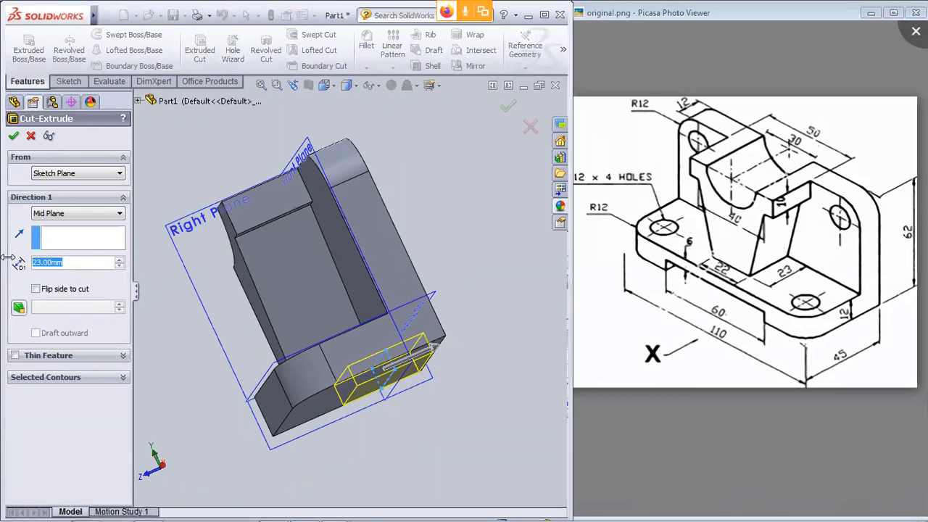
{"action": "type", "text": "90"}
{"action": "key", "text": "Return"}
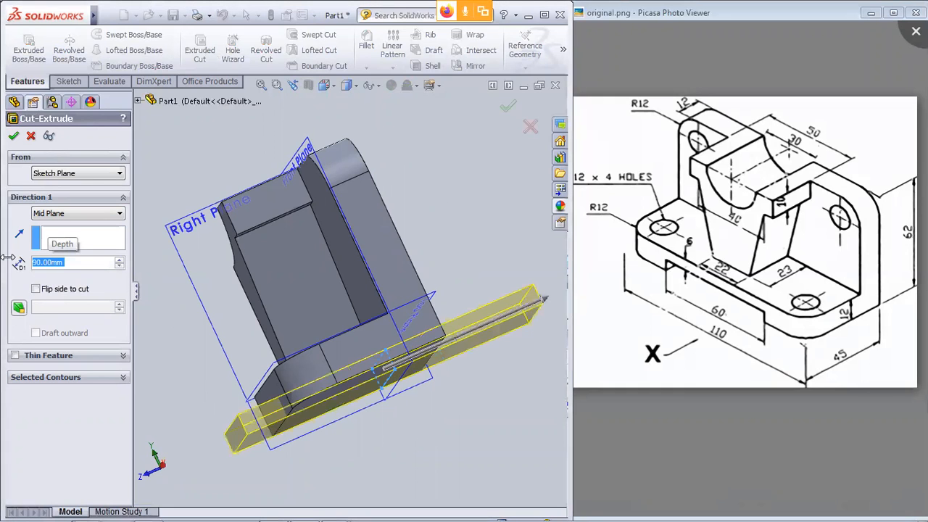
{"action": "middle_click_drag", "start_coordinate": [166, 359], "coordinate": [203, 290]}
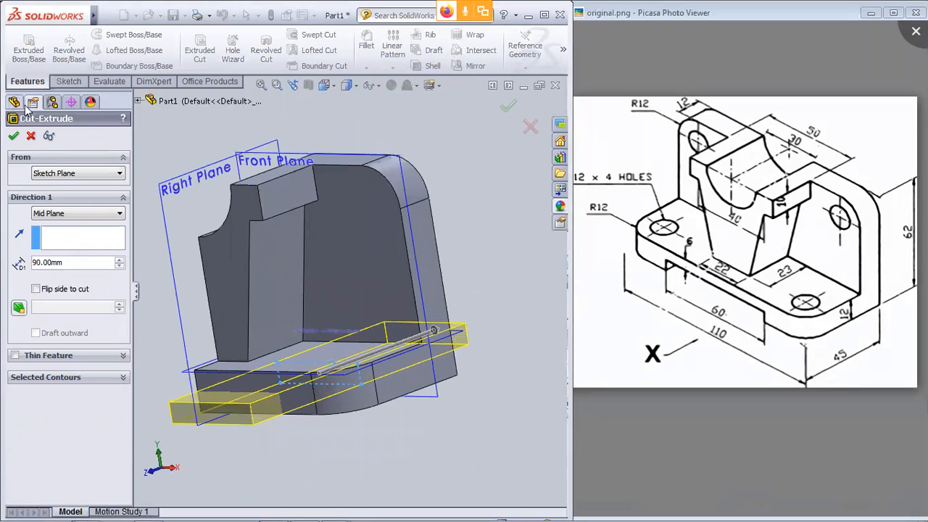
{"action": "left_click", "coordinate": [15, 137]}
{"action": "middle_click_drag", "start_coordinate": [227, 441], "coordinate": [280, 441]}
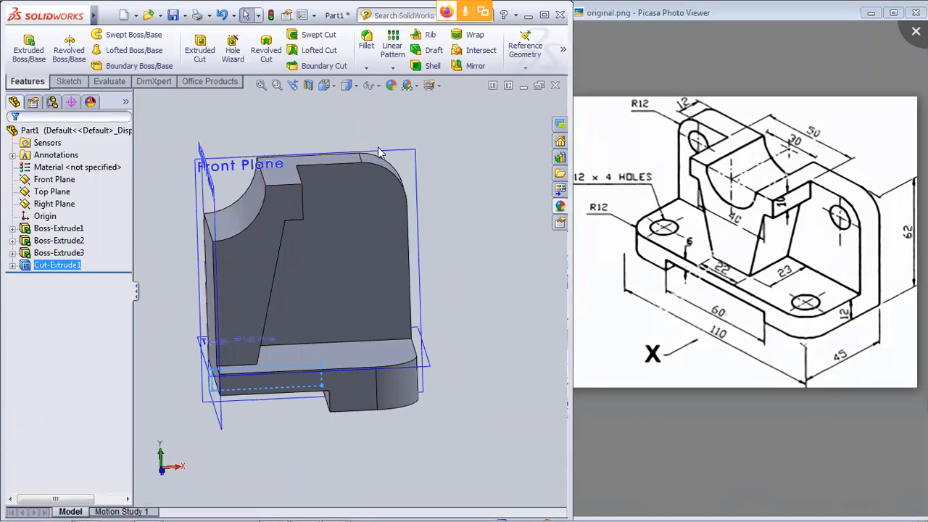
- Sketch a circle of about 6.3 mm radius on the Front Plane, near the centre of the upright plate's rounded corner
{"action": "left_click", "coordinate": [413, 162]}
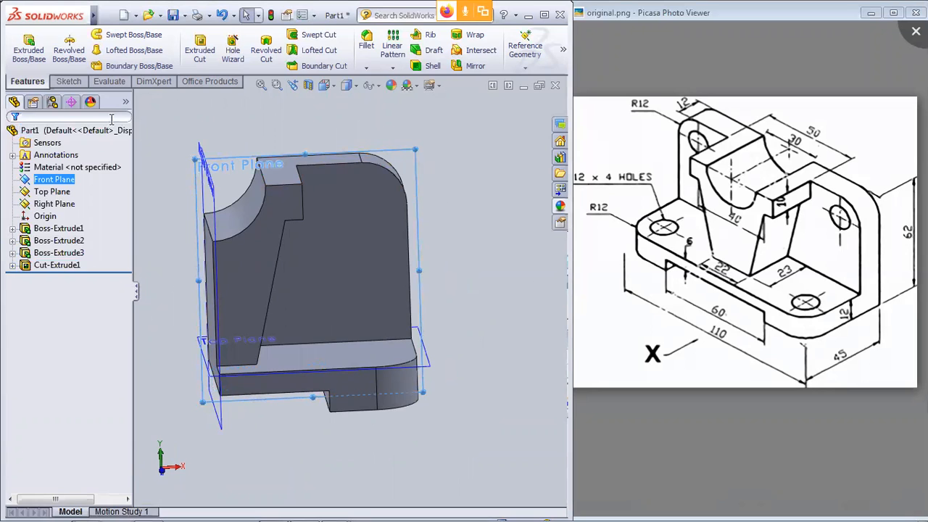
{"action": "middle_click_drag", "start_coordinate": [480, 227], "coordinate": [450, 230]}
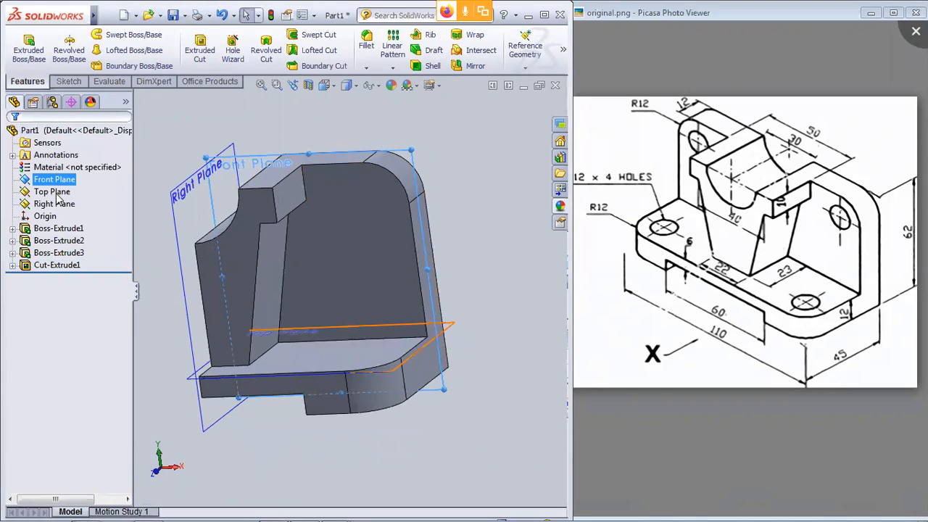
{"action": "left_click", "coordinate": [79, 85]}
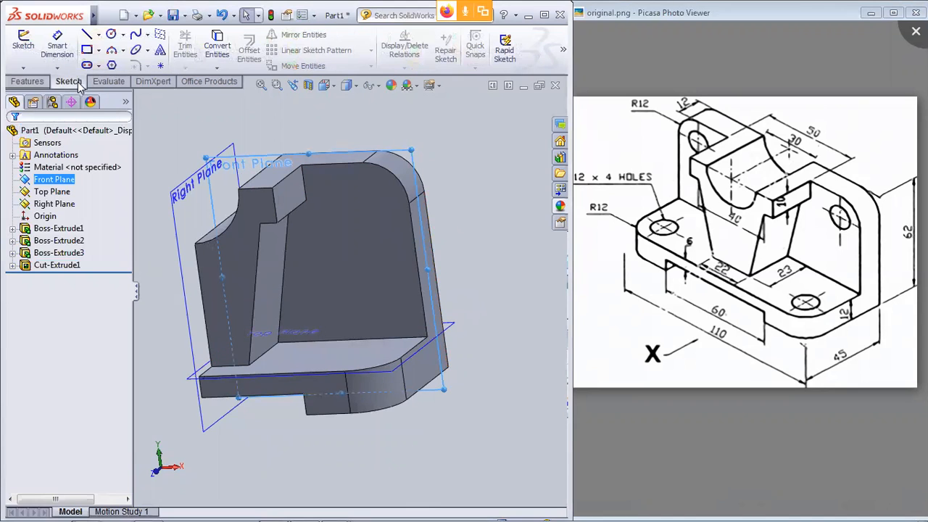
{"action": "left_click", "coordinate": [30, 45]}
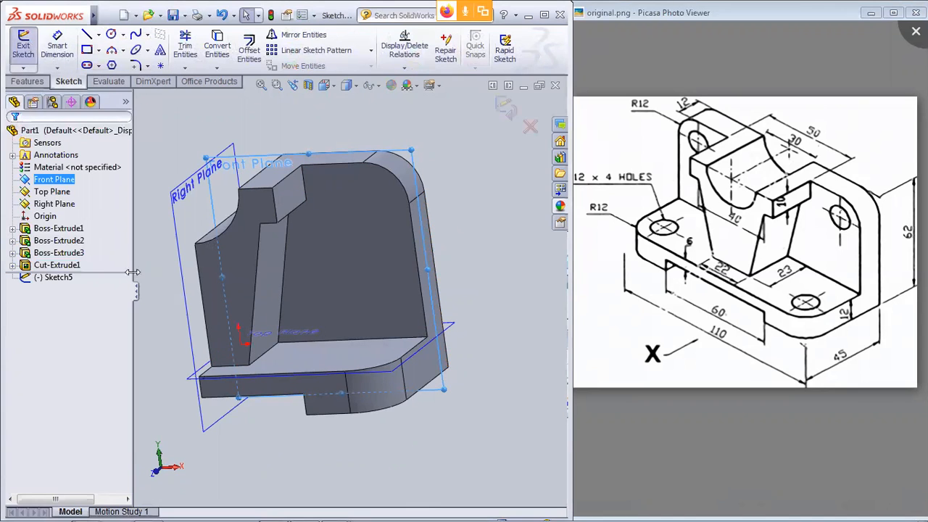
{"action": "right_click", "coordinate": [52, 181]}
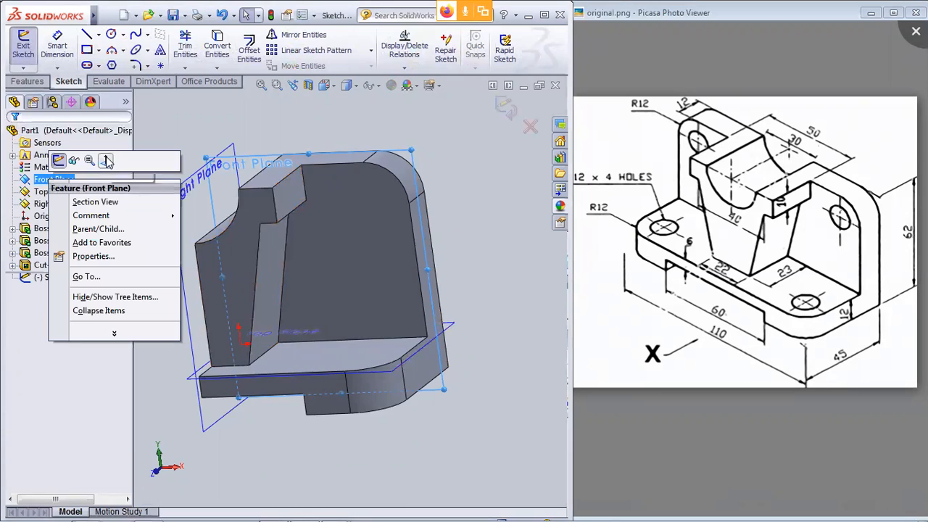
{"action": "left_click", "coordinate": [106, 160]}
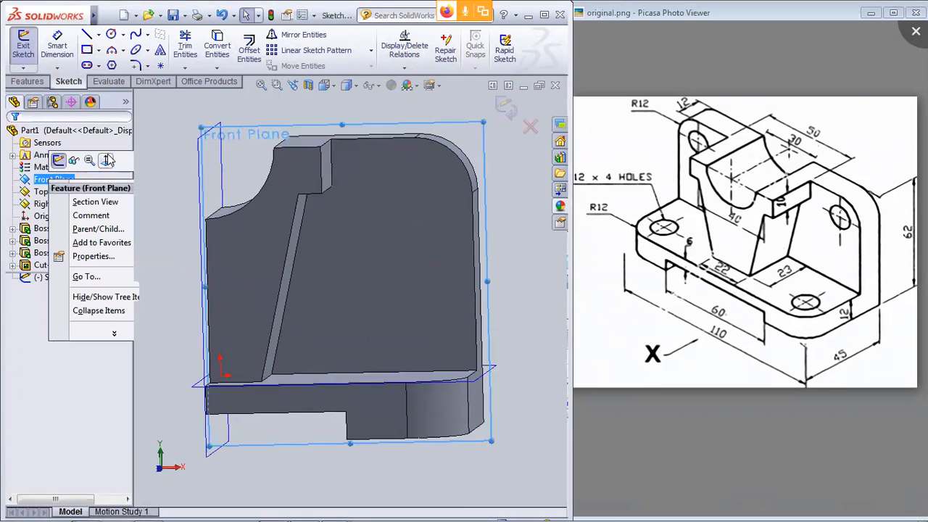
{"action": "left_click", "coordinate": [110, 35]}
{"action": "left_click", "coordinate": [427, 192]}
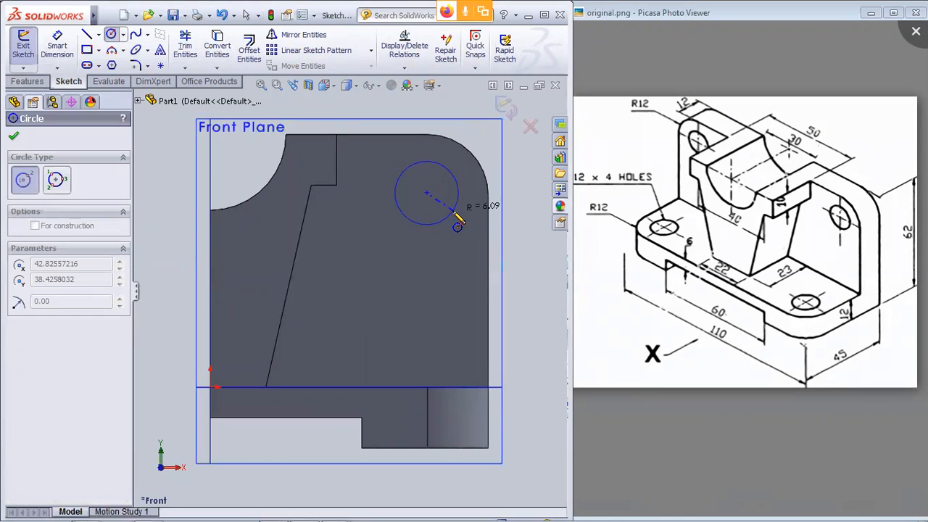
{"action": "left_click", "coordinate": [453, 212]}
{"action": "key", "text": "Escape"}
{"action": "left_click", "coordinate": [58, 44]}
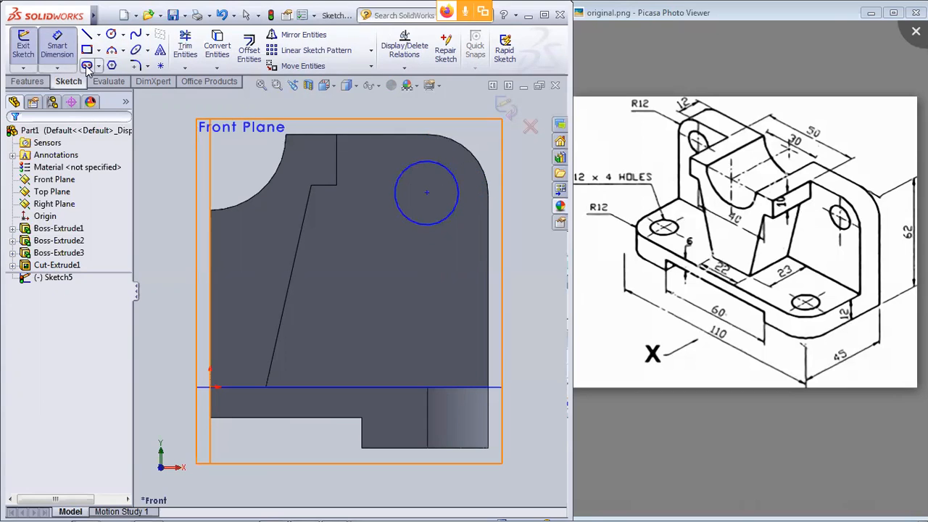
{"action": "left_click", "coordinate": [427, 193]}
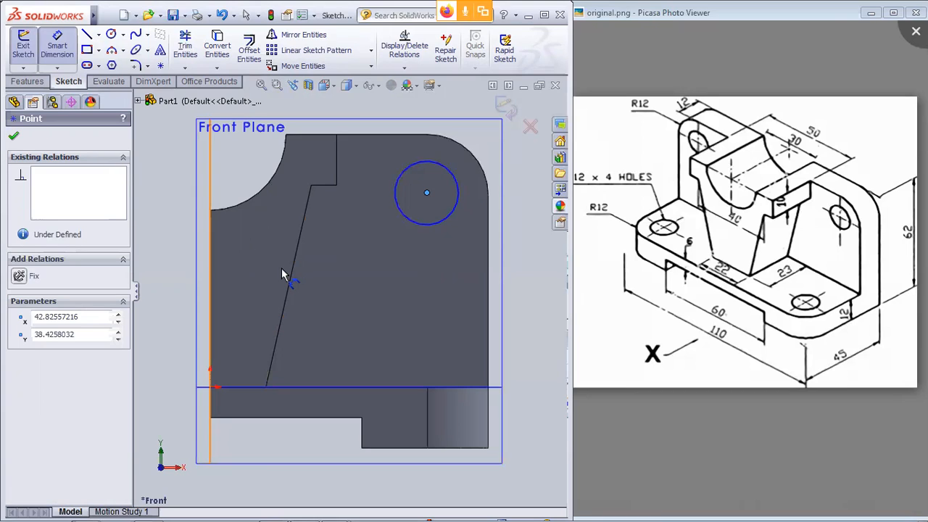
{"action": "left_click", "coordinate": [14, 136]}
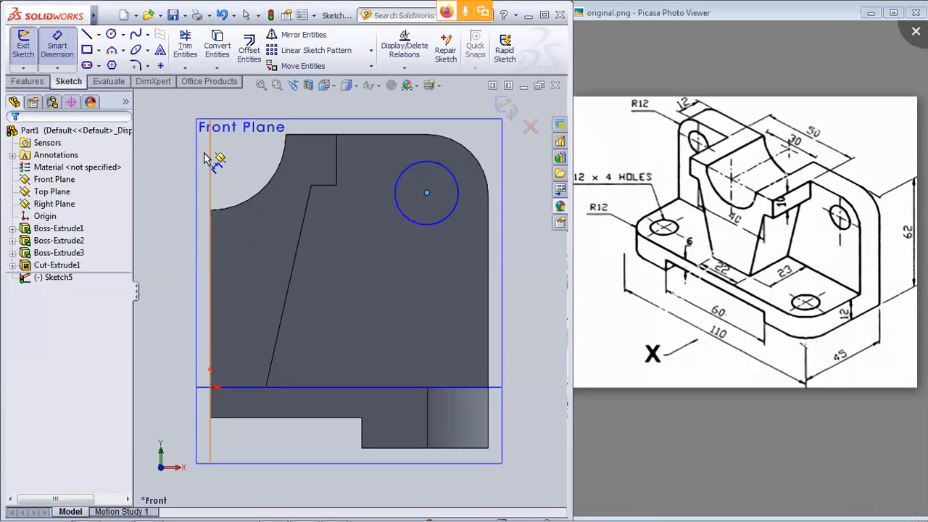
{"action": "left_click", "coordinate": [435, 168]}
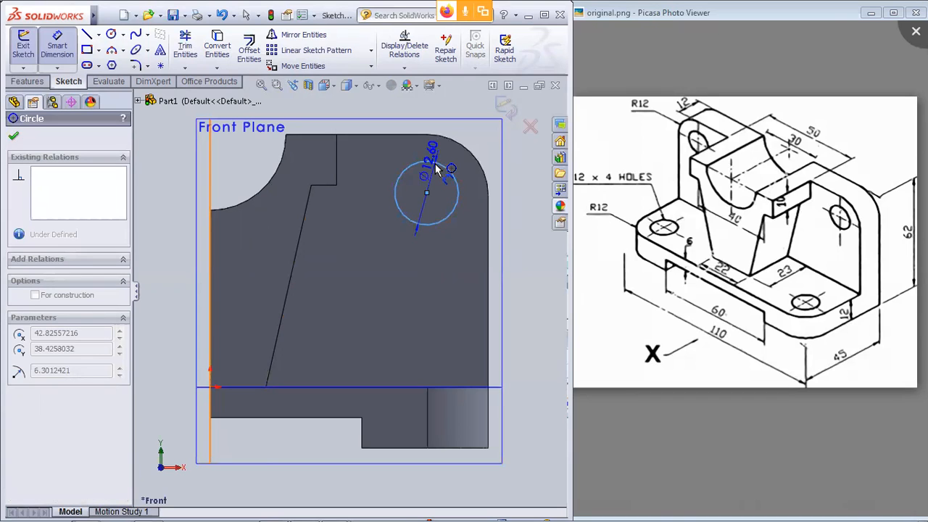
{"action": "left_click", "coordinate": [465, 144]}
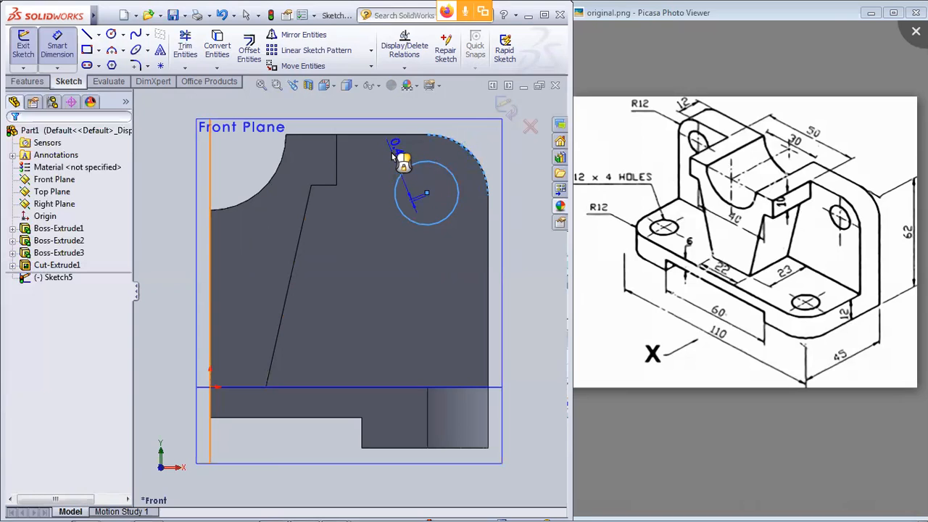
{"action": "key", "text": "Escape"}
{"action": "key", "text": "Escape"}
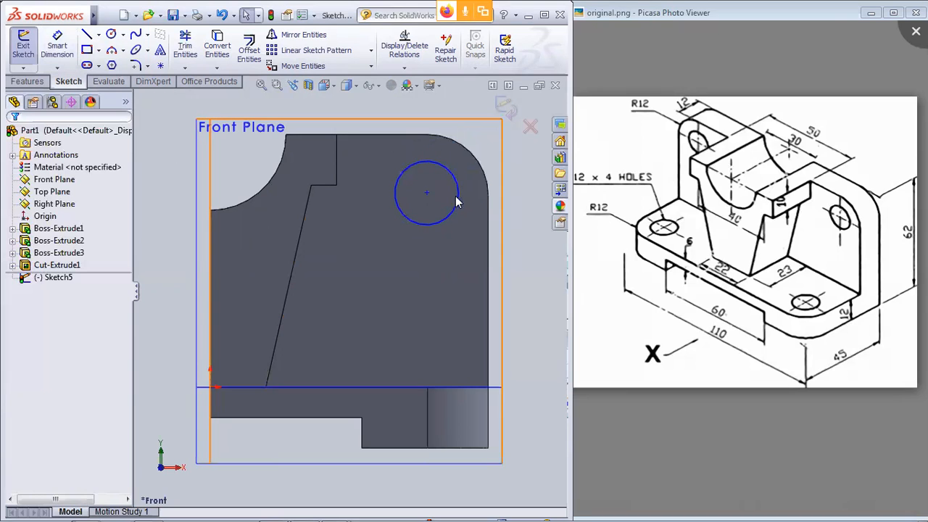
- Try a Concentric relation between the circle and the plate's rounded corner edge, and undo it
{"action": "left_click", "coordinate": [452, 175]}
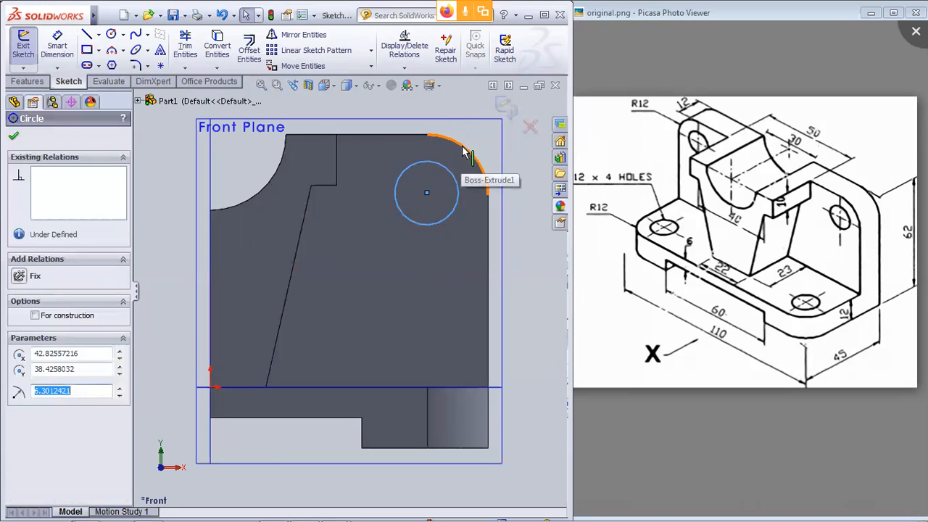
{"action": "left_click", "coordinate": [466, 152], "text": "ctrl"}
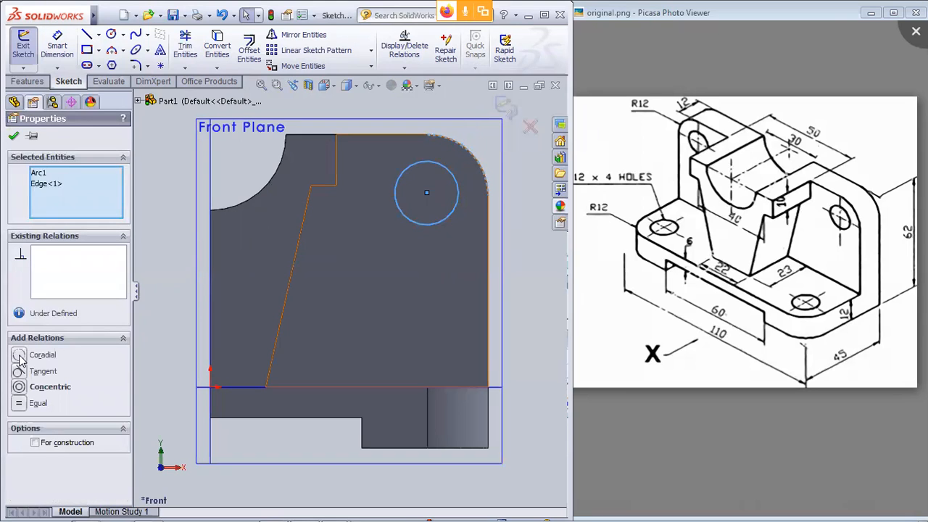
{"action": "left_click", "coordinate": [19, 386]}
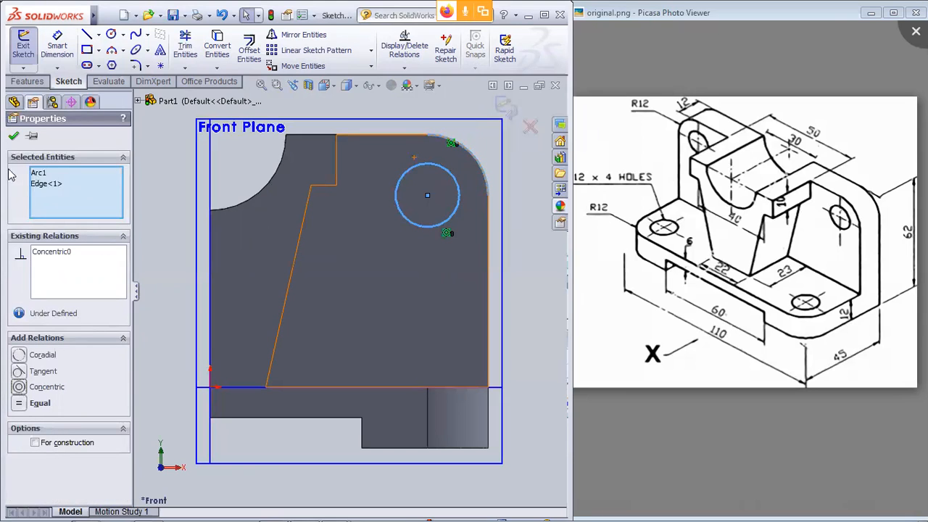
{"action": "left_click", "coordinate": [13, 137]}
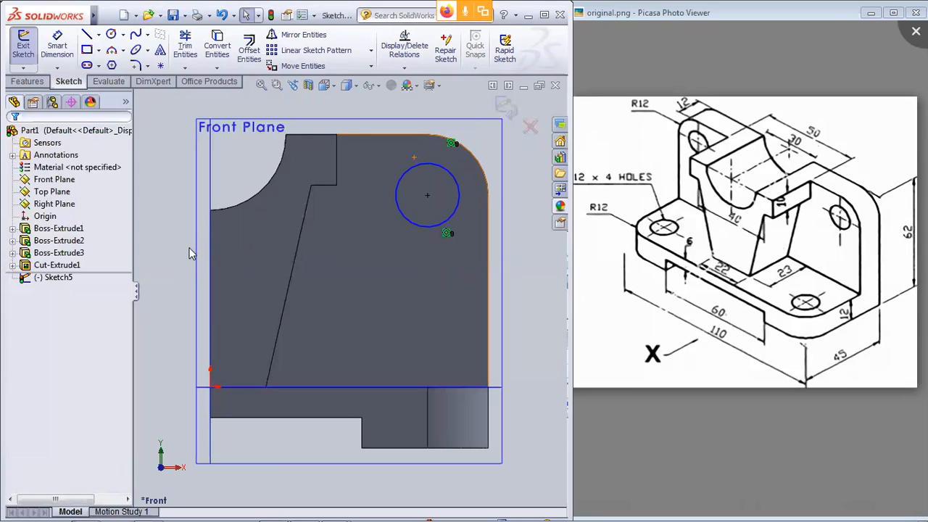
{"action": "key", "text": "ctrl+z"}
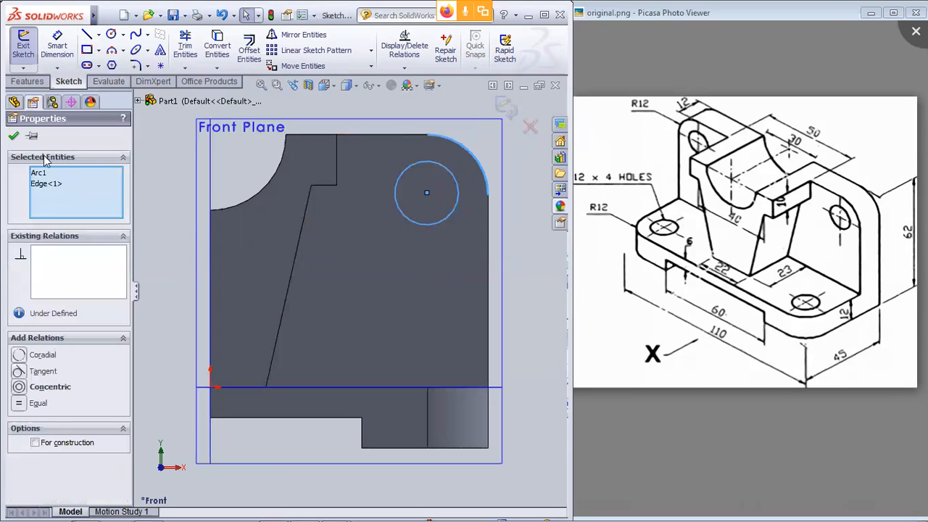
{"action": "left_click", "coordinate": [15, 137]}
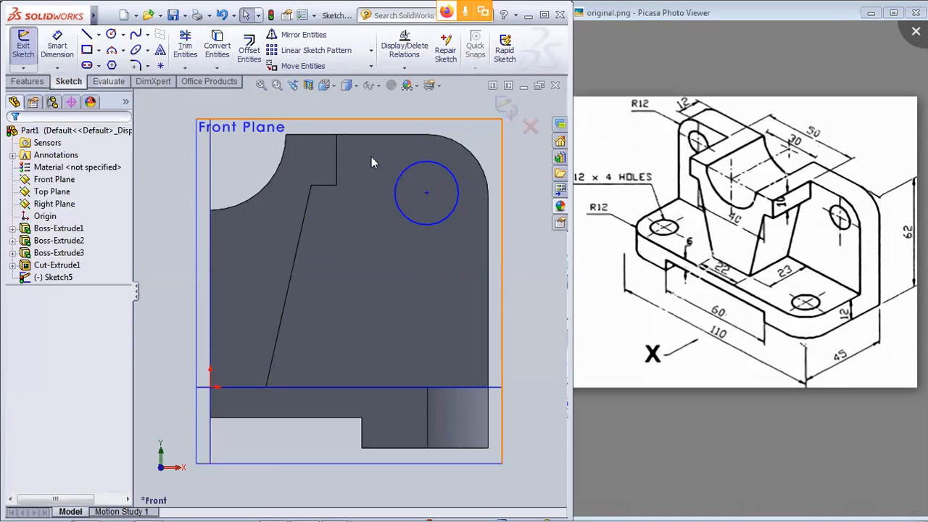
- Make the circle concentric with the rounded corner edge of the upright plate
{"action": "left_click", "coordinate": [427, 165]}
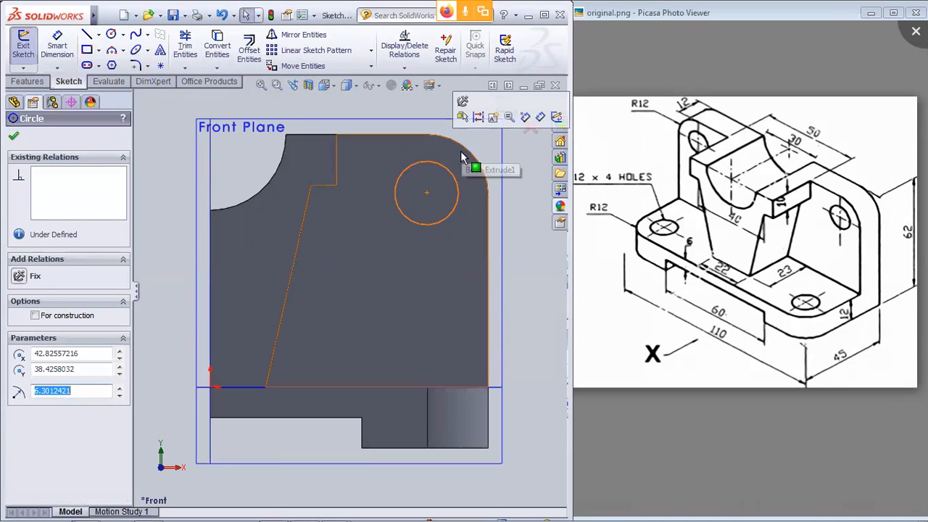
{"action": "left_click", "coordinate": [468, 158], "text": "ctrl"}
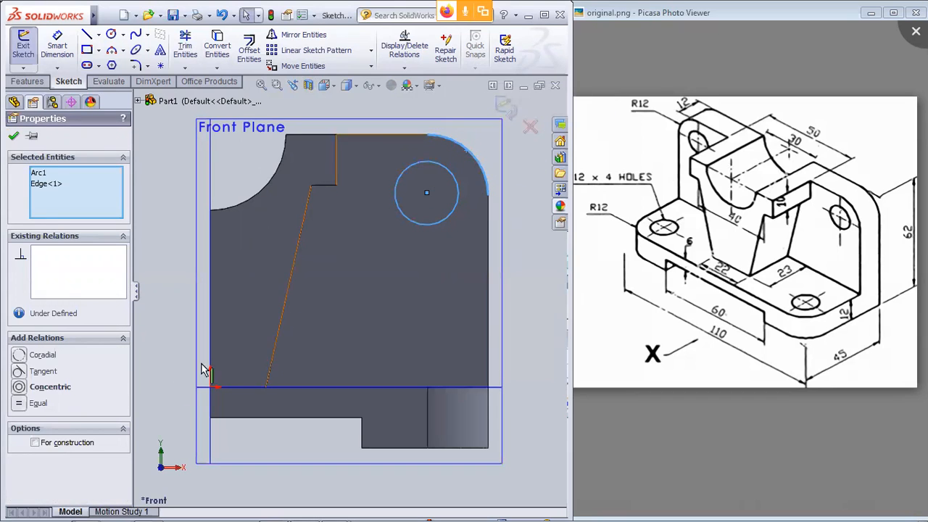
{"action": "left_click", "coordinate": [19, 388]}
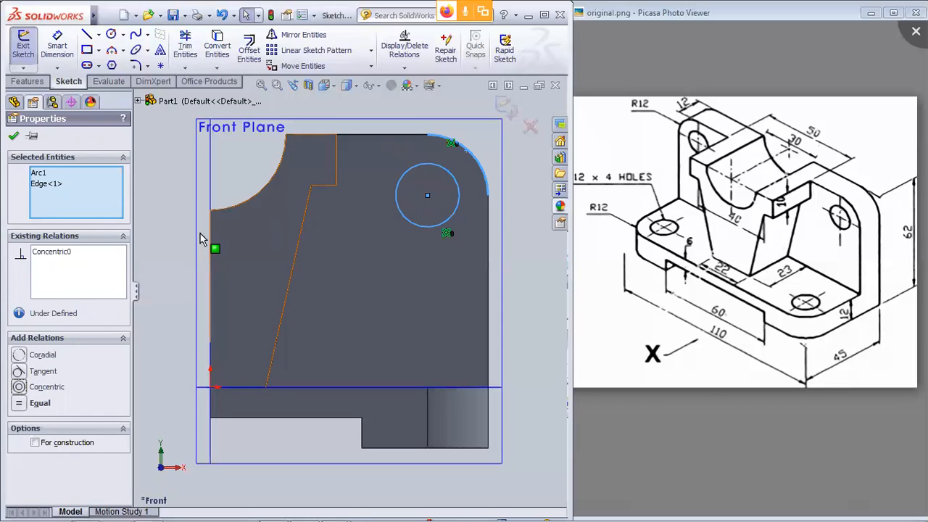
{"action": "left_click", "coordinate": [14, 137]}
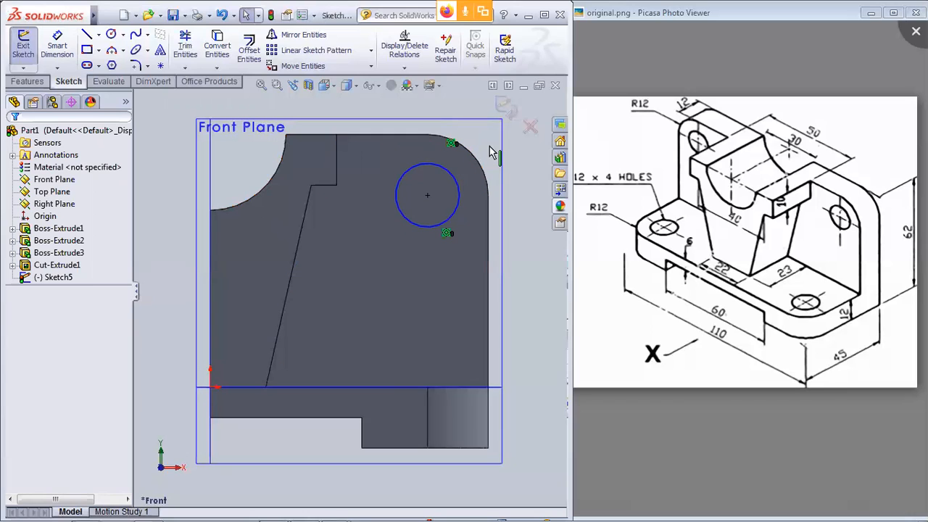
- Dimension the diameter of the circle at the upright plate's rounded corner to 12 mm
{"action": "left_click", "coordinate": [58, 45]}
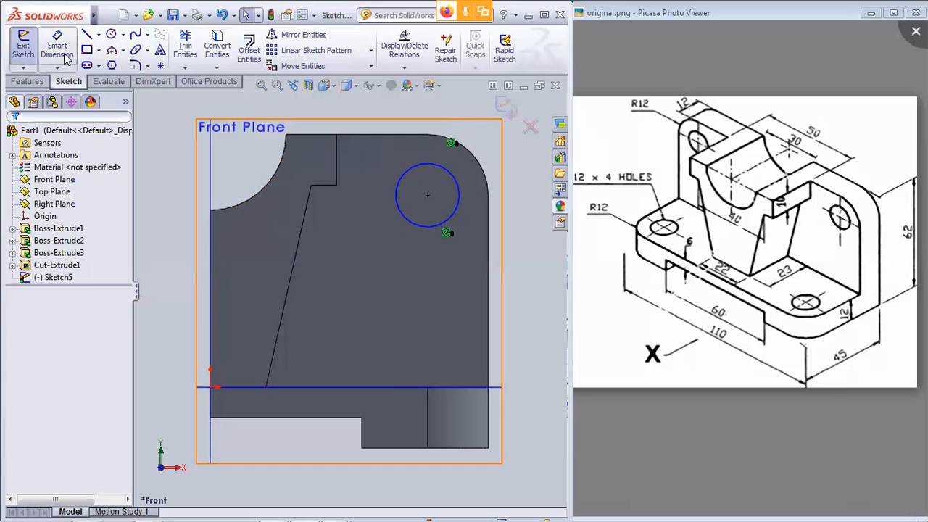
{"action": "left_click", "coordinate": [405, 172]}
{"action": "left_click", "coordinate": [356, 267]}
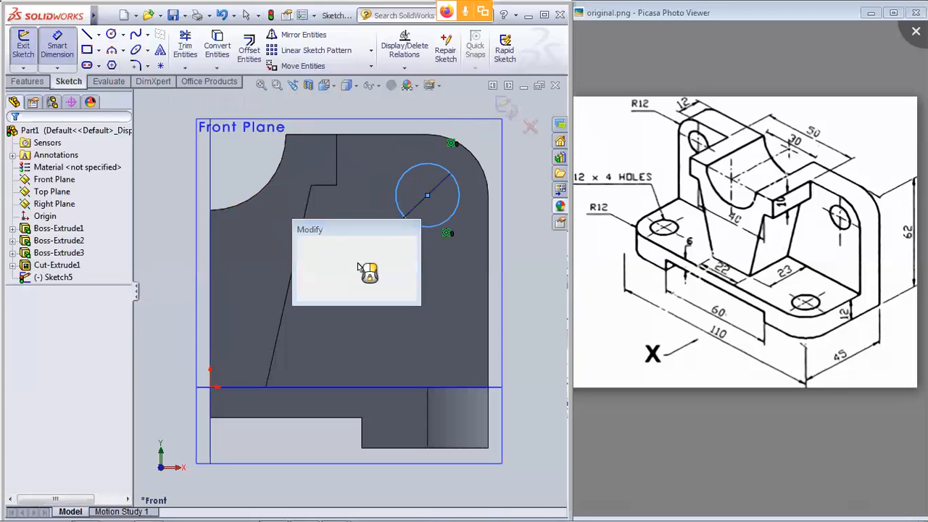
{"action": "type", "text": "12"}
{"action": "key", "text": "Return"}
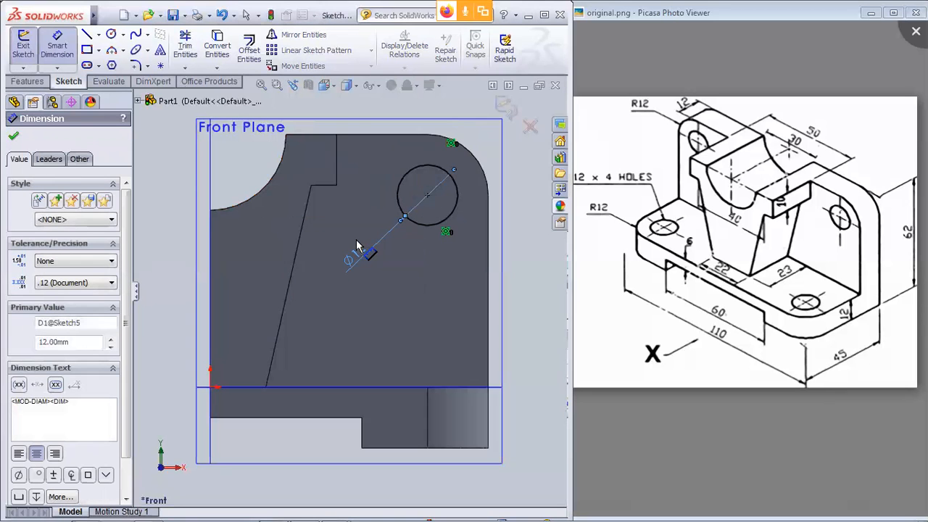
{"action": "key", "text": "Escape"}
- Cut the hole through the upright plate by extruding the circle sketch Blind with a 12 mm depth
{"action": "scroll", "coordinate": [417, 260], "scroll_direction": "down", "scroll_amount": 3}
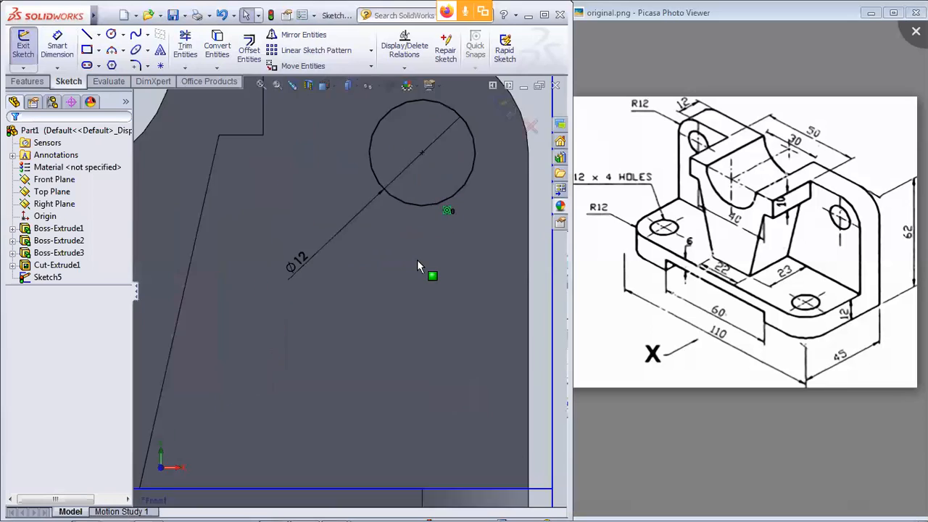
{"action": "scroll", "coordinate": [416, 260], "scroll_direction": "up", "scroll_amount": 7}
{"action": "mouse_move", "coordinate": [478, 234]}
{"action": "middle_mouse_down"}
{"action": "mouse_move", "coordinate": [437, 285]}
{"action": "mouse_move", "coordinate": [406, 305]}
{"action": "middle_mouse_up"}
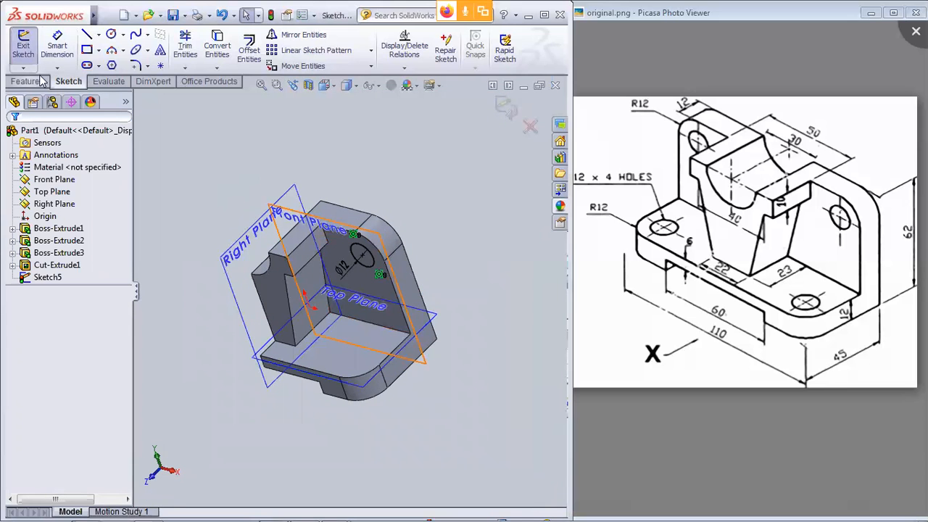
{"action": "left_click", "coordinate": [63, 278]}
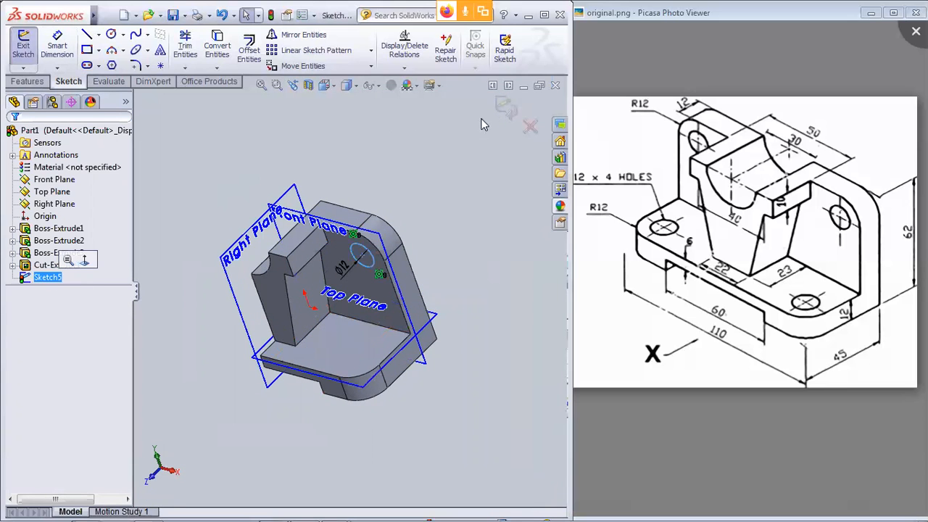
{"action": "left_click", "coordinate": [501, 108]}
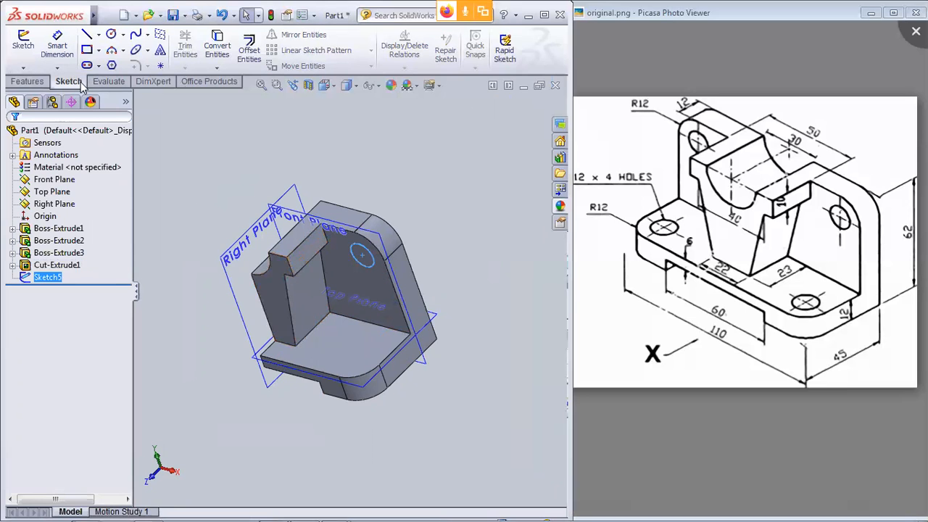
{"action": "left_click", "coordinate": [28, 81]}
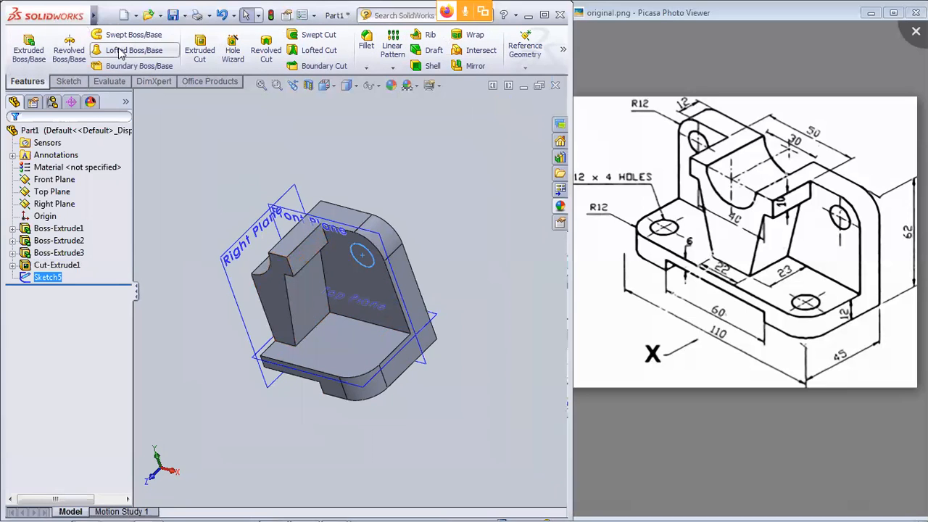
{"action": "left_click", "coordinate": [200, 45]}
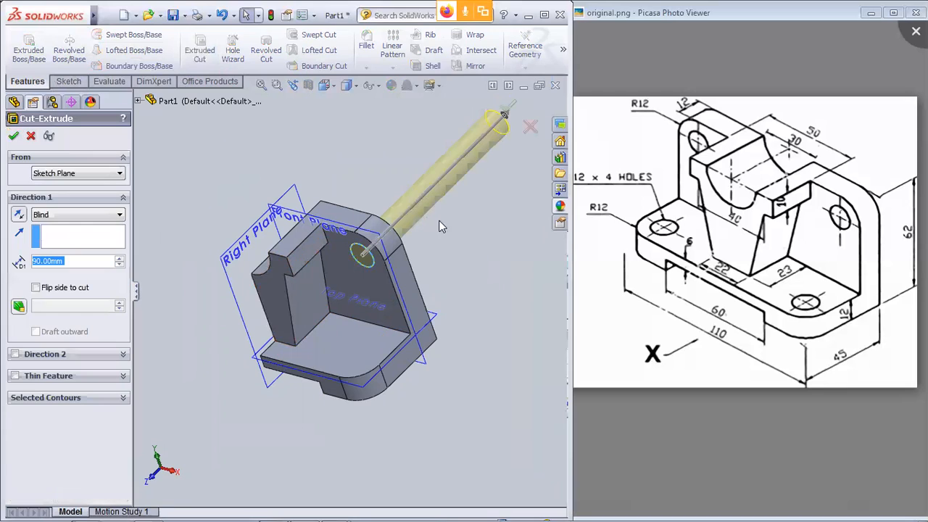
{"action": "type", "text": "12"}
{"action": "key", "text": "Return"}
{"action": "left_click", "coordinate": [13, 139]}
- Sketch a circle of about 5.25 mm radius on the Top Plane, near the centre of the base's rounded corner
{"action": "mouse_move", "coordinate": [451, 317]}
{"action": "middle_mouse_down"}
{"action": "mouse_move", "coordinate": [479, 257]}
{"action": "mouse_move", "coordinate": [474, 327]}
{"action": "mouse_move", "coordinate": [495, 271]}
{"action": "mouse_move", "coordinate": [433, 245]}
{"action": "mouse_move", "coordinate": [472, 294]}
{"action": "mouse_move", "coordinate": [469, 317]}
{"action": "middle_mouse_up"}
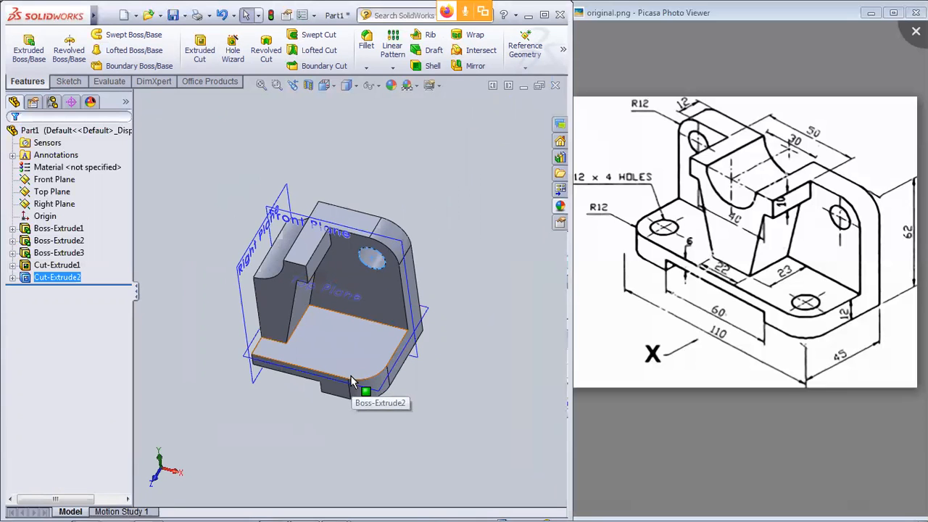
{"action": "left_click", "coordinate": [385, 391]}
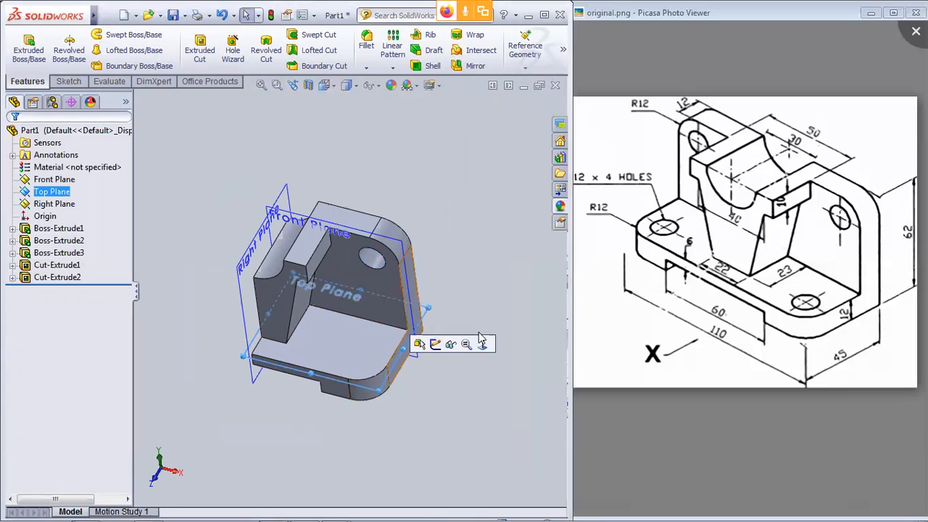
{"action": "left_click", "coordinate": [475, 341]}
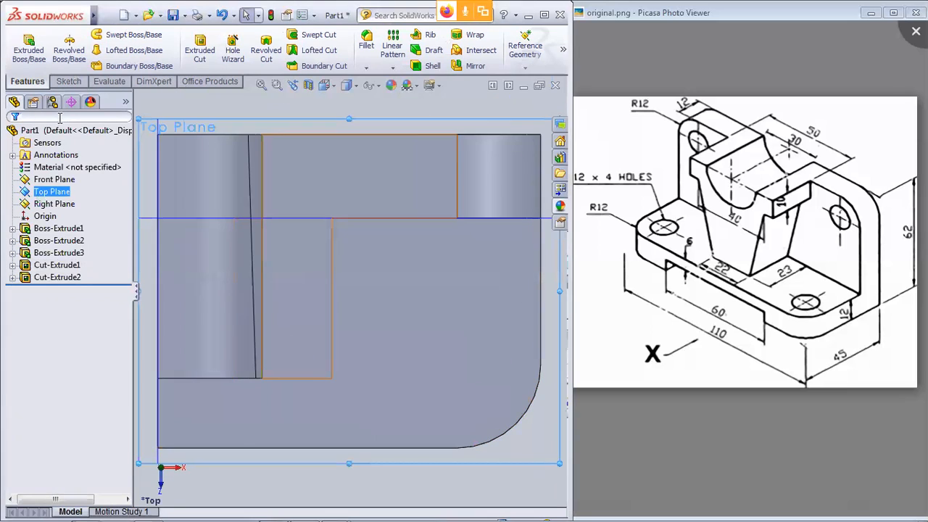
{"action": "left_click", "coordinate": [69, 81]}
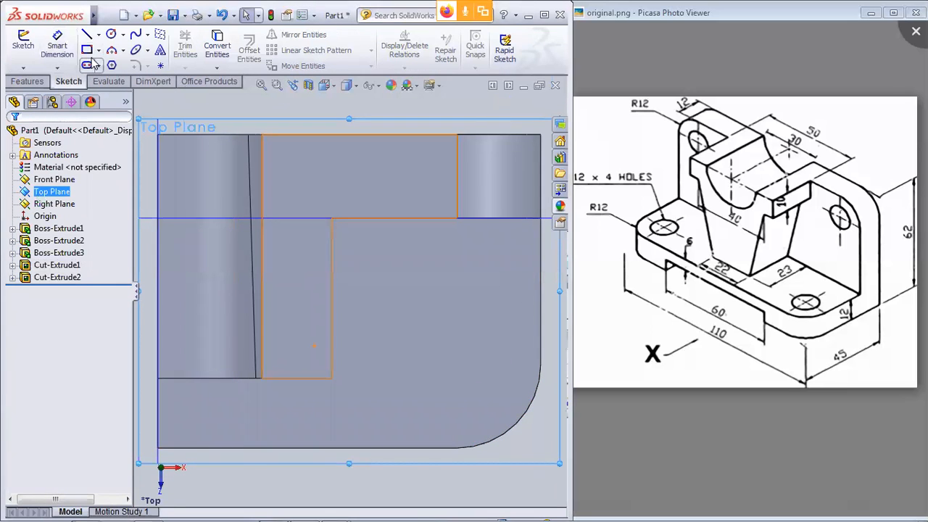
{"action": "left_click", "coordinate": [110, 34]}
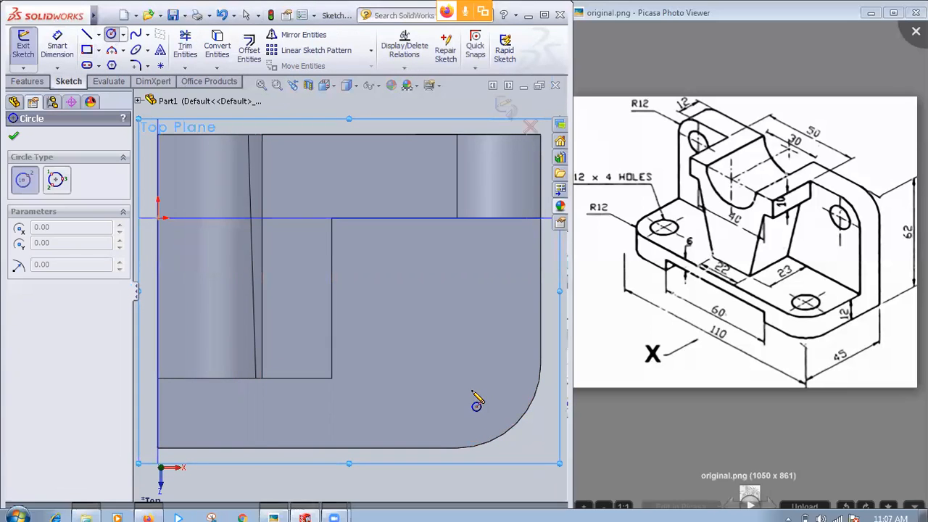
{"action": "left_click", "coordinate": [460, 377]}
{"action": "left_click", "coordinate": [492, 401]}
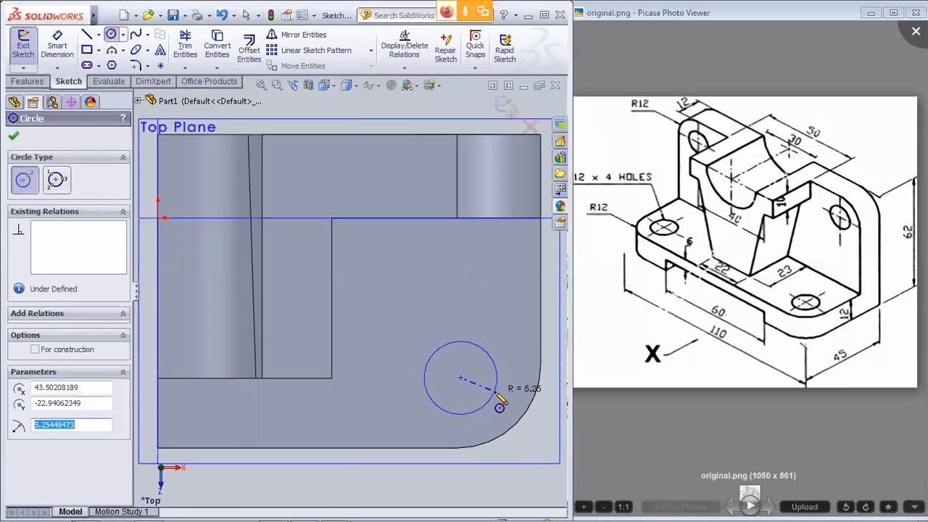
{"action": "left_click", "coordinate": [13, 135]}
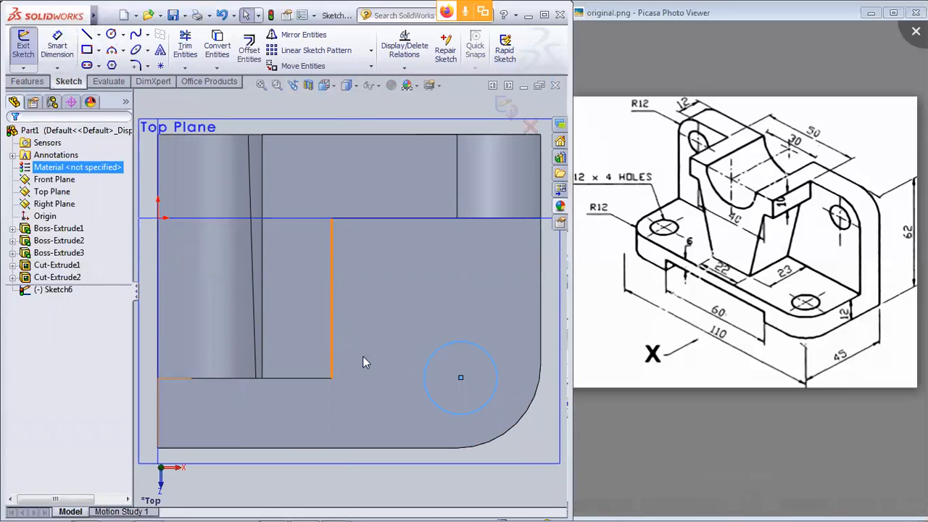
- Make the new circle concentric with the base's rounded corner edge
{"action": "left_click", "coordinate": [438, 402]}
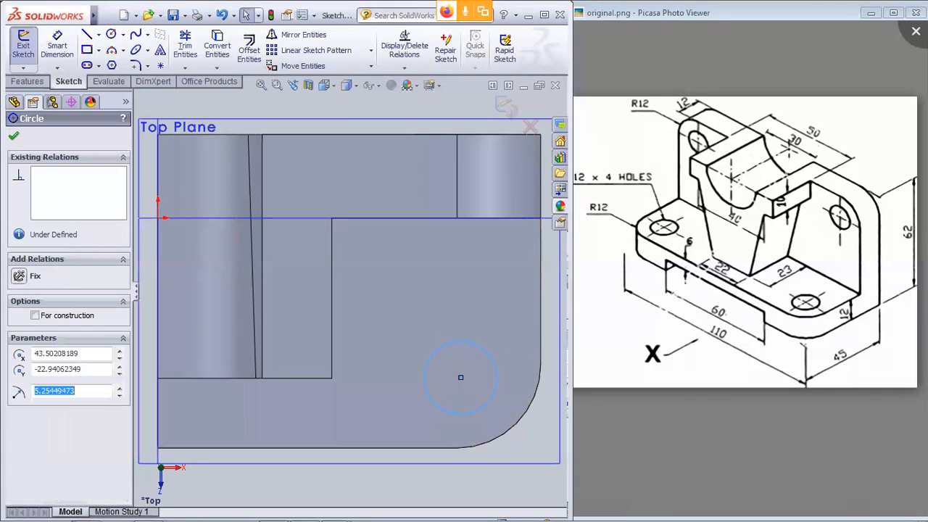
{"action": "left_click", "coordinate": [511, 440], "text": "ctrl"}
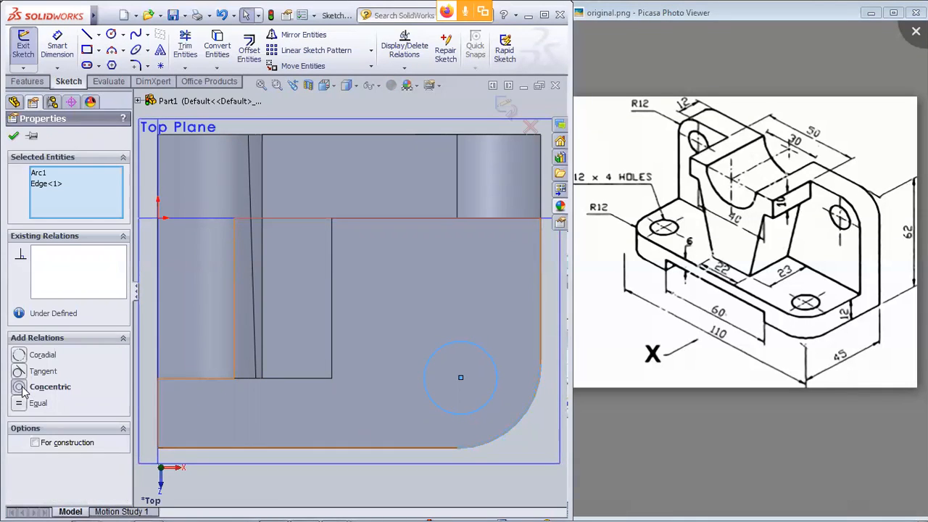
{"action": "left_click", "coordinate": [20, 388]}
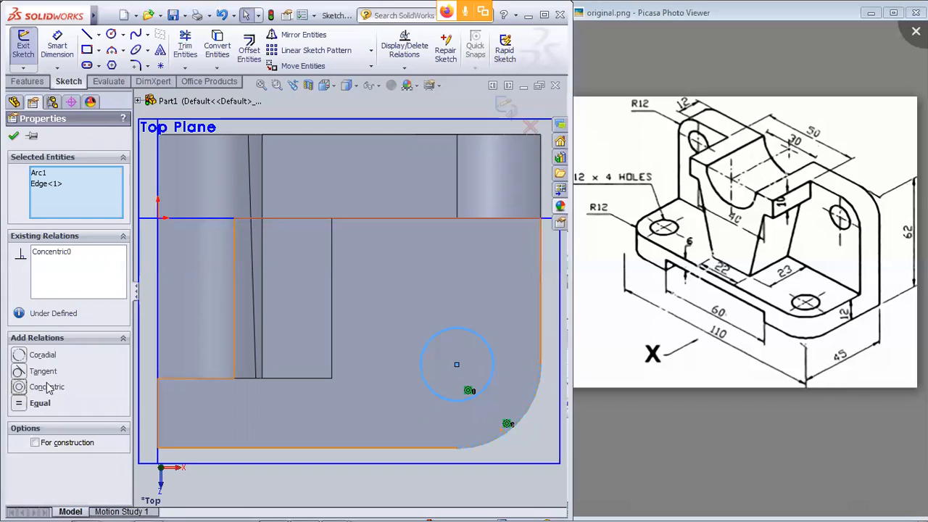
{"action": "left_click", "coordinate": [13, 137]}
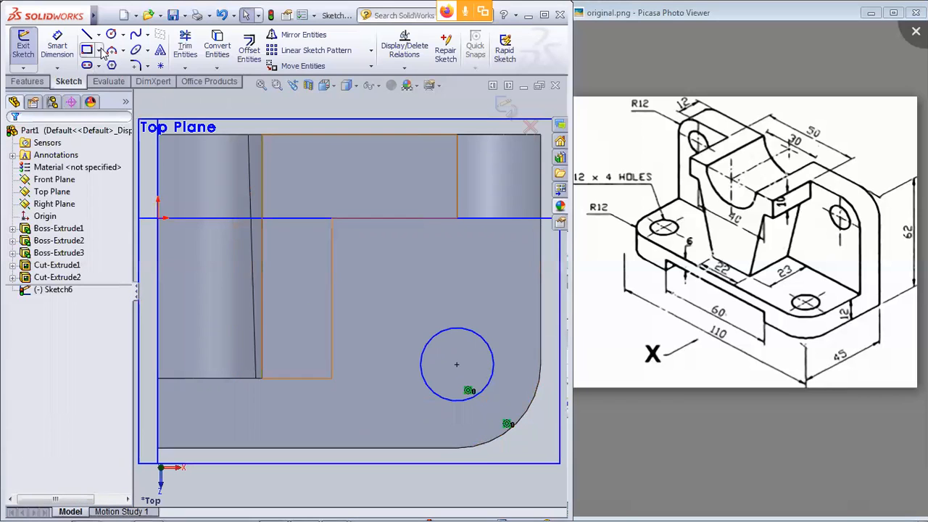
- Dimension the diameter of the circle at the base's rounded corner to 12 mm
{"action": "key", "text": "d"}
{"action": "left_click", "coordinate": [433, 384]}
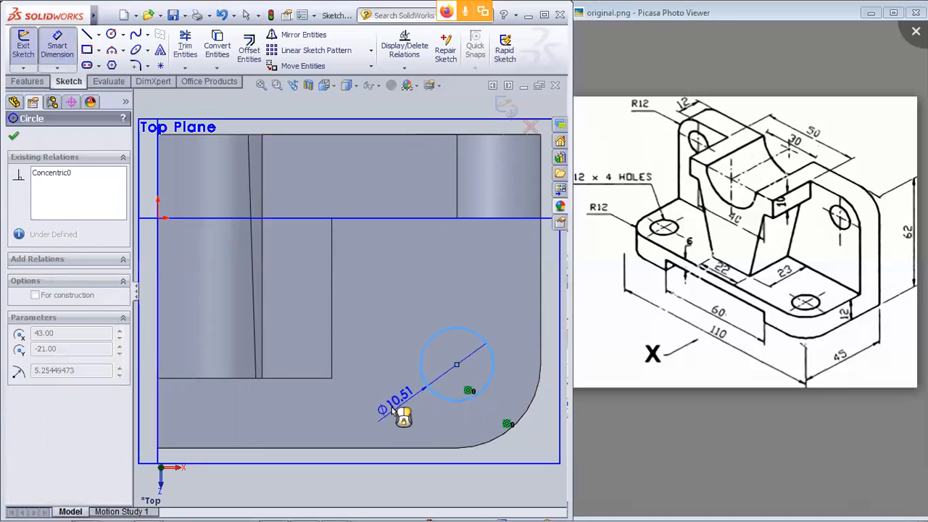
{"action": "left_click", "coordinate": [393, 412]}
{"action": "type", "text": "12"}
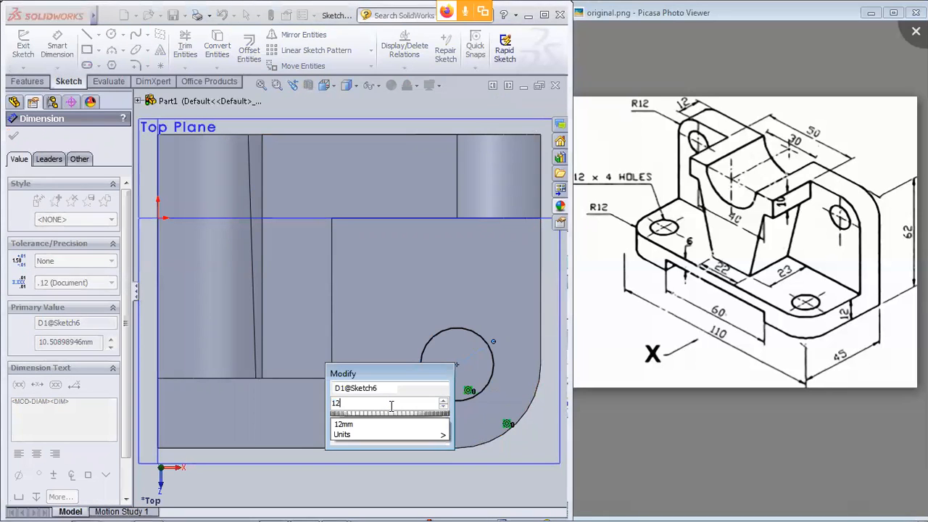
{"action": "key", "text": "Return"}
{"action": "left_click", "coordinate": [14, 137]}
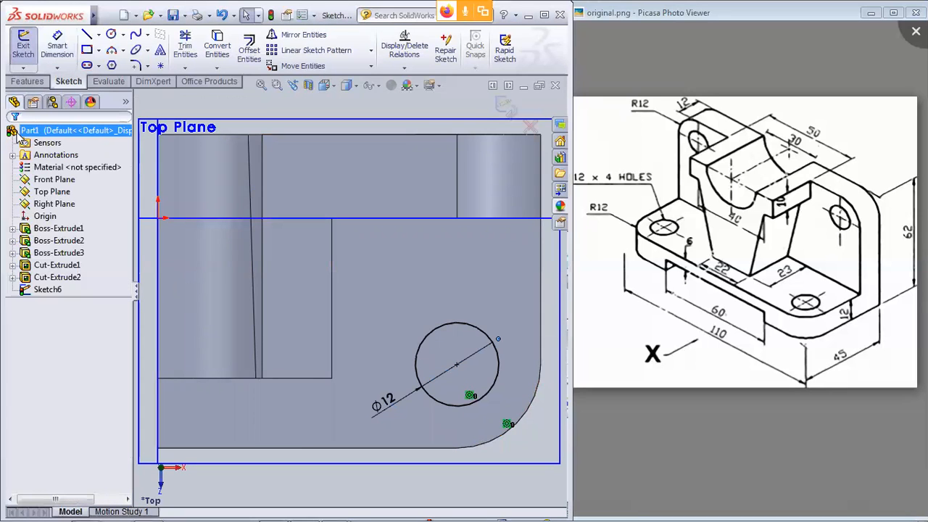
- Cut the hole through the base by extruding its circle sketch Blind with a 12 mm depth
{"action": "scroll", "coordinate": [457, 372], "scroll_direction": "down", "scroll_amount": 3}
{"action": "scroll", "coordinate": [457, 372], "scroll_direction": "up", "scroll_amount": 5}
{"action": "mouse_move", "coordinate": [456, 372]}
{"action": "middle_mouse_down"}
{"action": "mouse_move", "coordinate": [435, 414]}
{"action": "mouse_move", "coordinate": [388, 457]}
{"action": "middle_mouse_up"}
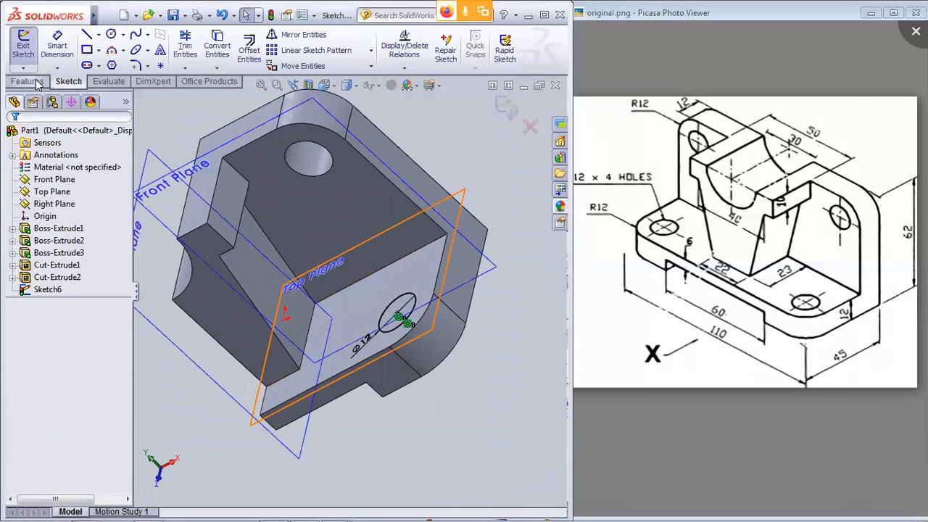
{"action": "left_click", "coordinate": [23, 45]}
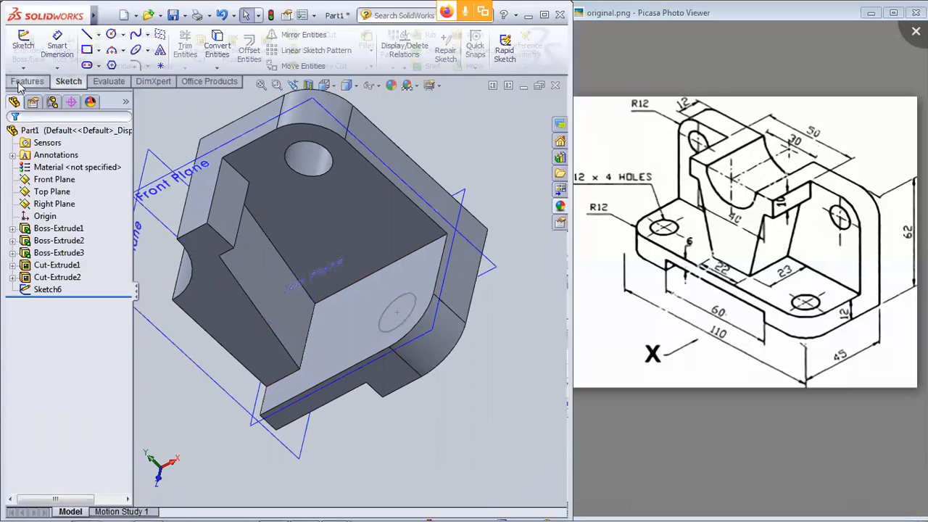
{"action": "left_click", "coordinate": [22, 82]}
{"action": "left_click", "coordinate": [195, 51]}
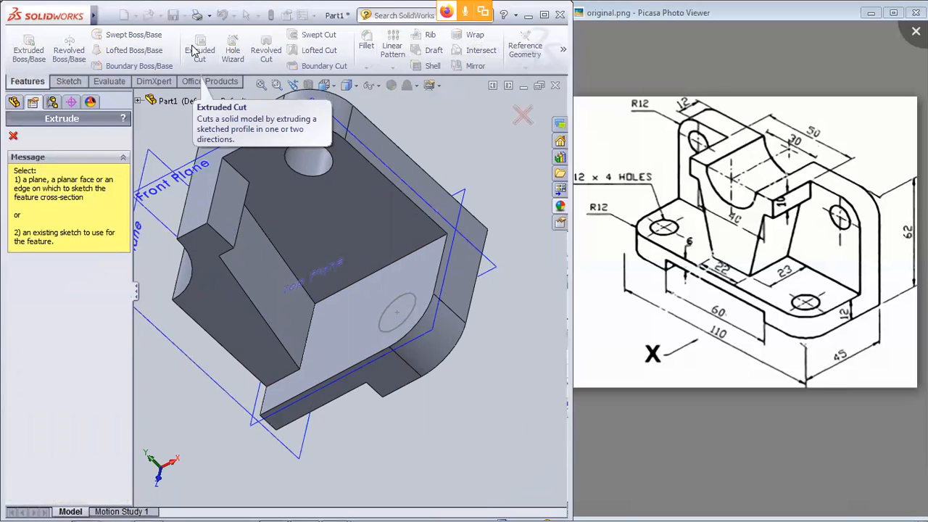
{"action": "left_click", "coordinate": [13, 136]}
{"action": "left_click", "coordinate": [47, 290]}
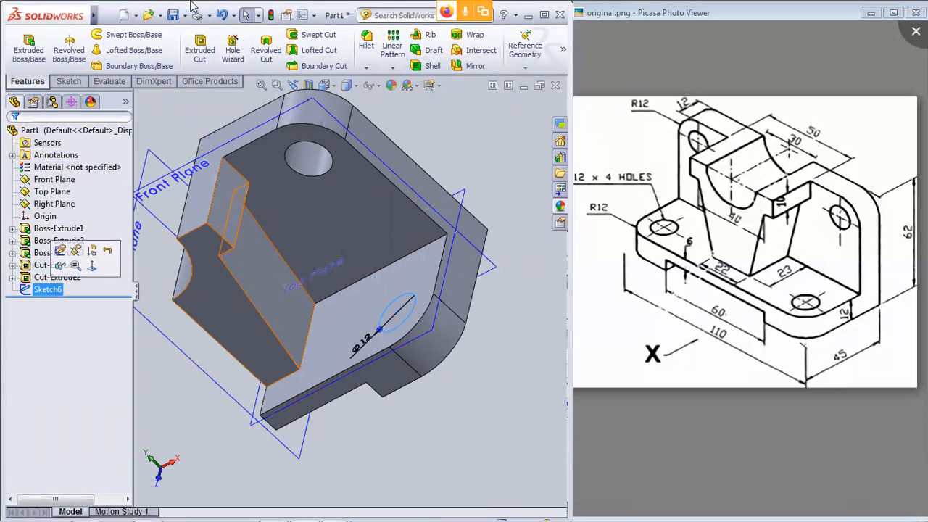
{"action": "left_click", "coordinate": [197, 49]}
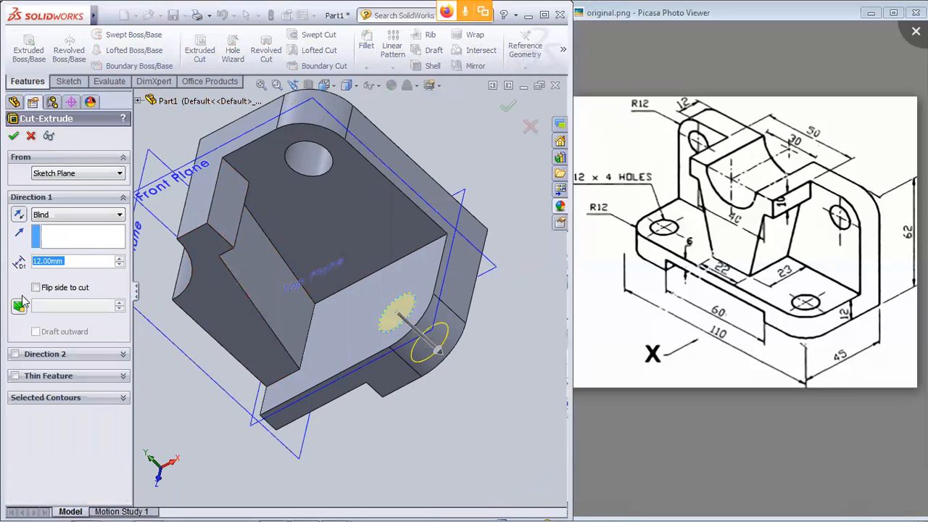
{"action": "left_click", "coordinate": [15, 138]}
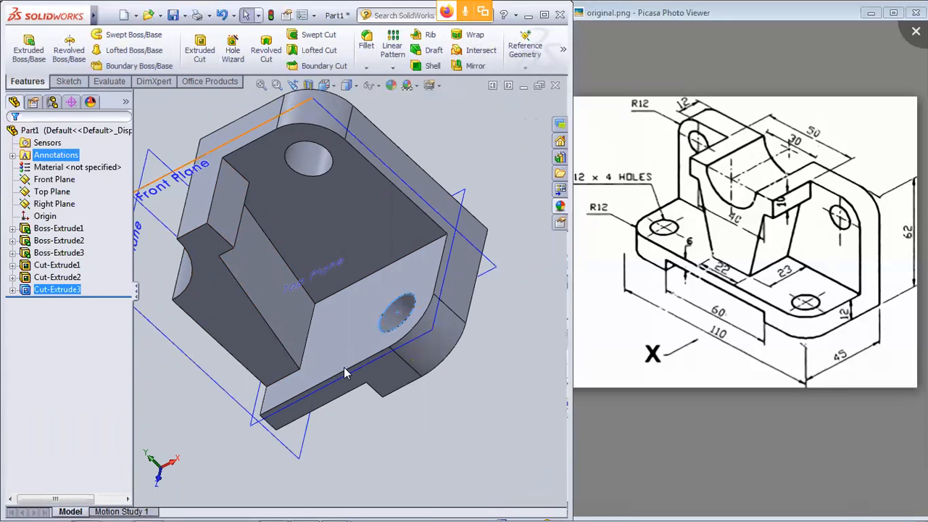
{"action": "scroll", "coordinate": [412, 387], "scroll_direction": "up", "scroll_amount": 2}
{"action": "middle_click_drag", "start_coordinate": [412, 387], "coordinate": [411, 315]}
{"action": "left_click", "coordinate": [465, 325]}
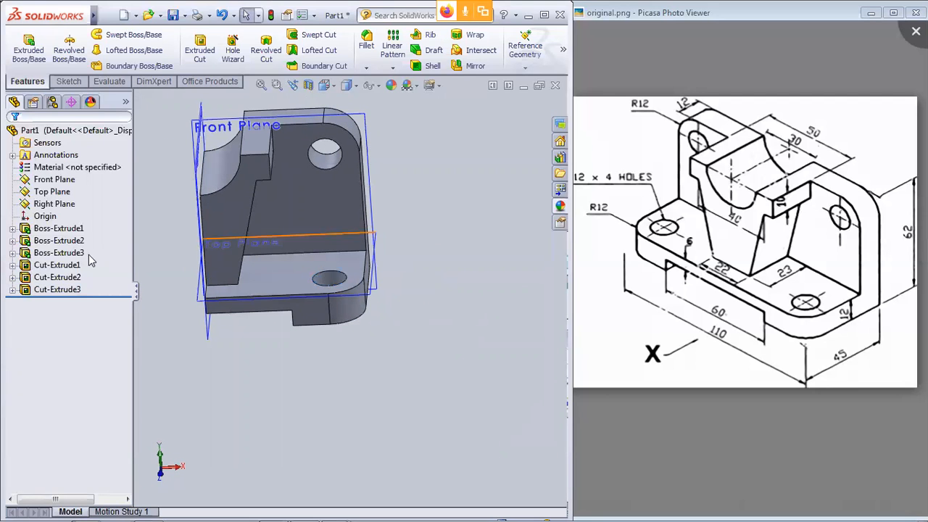
{"action": "left_click", "coordinate": [36, 291]}
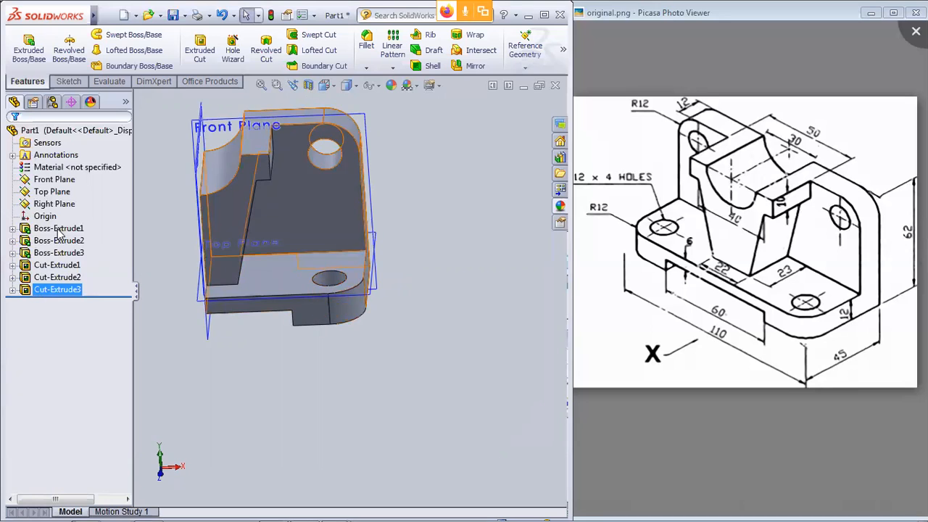
{"action": "left_click", "coordinate": [58, 230]}
{"action": "left_click", "coordinate": [59, 241], "text": "ctrl"}
{"action": "left_click", "coordinate": [61, 254], "text": "ctrl"}
{"action": "left_click", "coordinate": [62, 266], "text": "ctrl"}
{"action": "left_click", "coordinate": [63, 279], "text": "ctrl"}
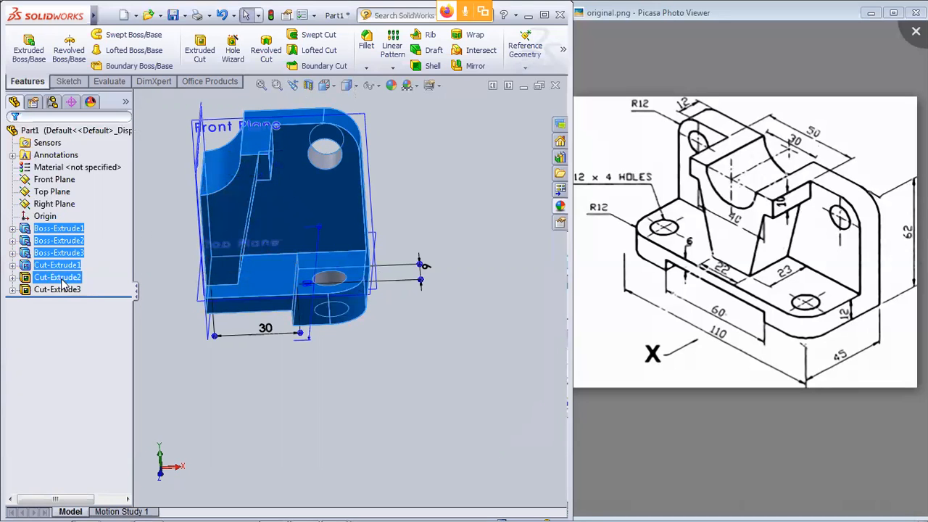
{"action": "left_click", "coordinate": [62, 291], "text": "ctrl"}
{"action": "left_click", "coordinate": [342, 435]}
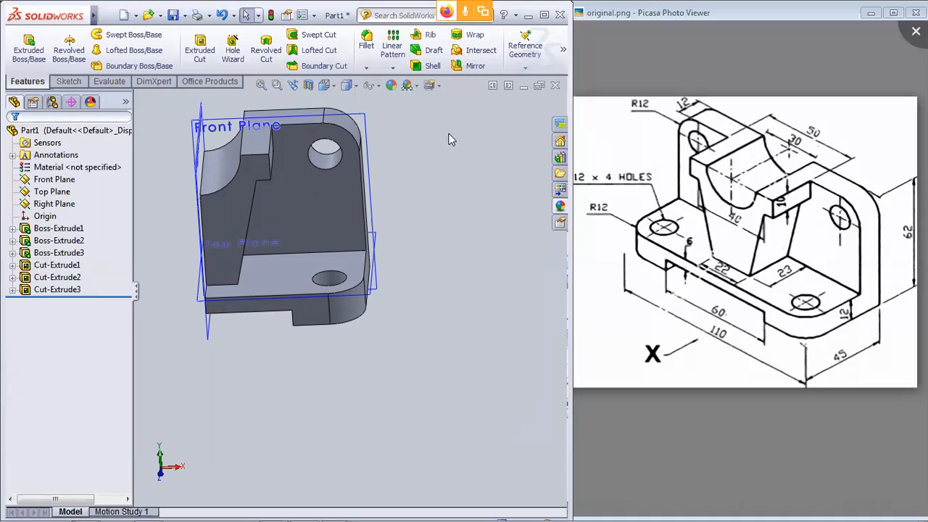
- Mirror Boss-Extrude1, Boss-Extrude2, Boss-Extrude3, Cut-Extrude2 and Cut-Extrude3 about the Right Plane
{"action": "left_click", "coordinate": [477, 68]}
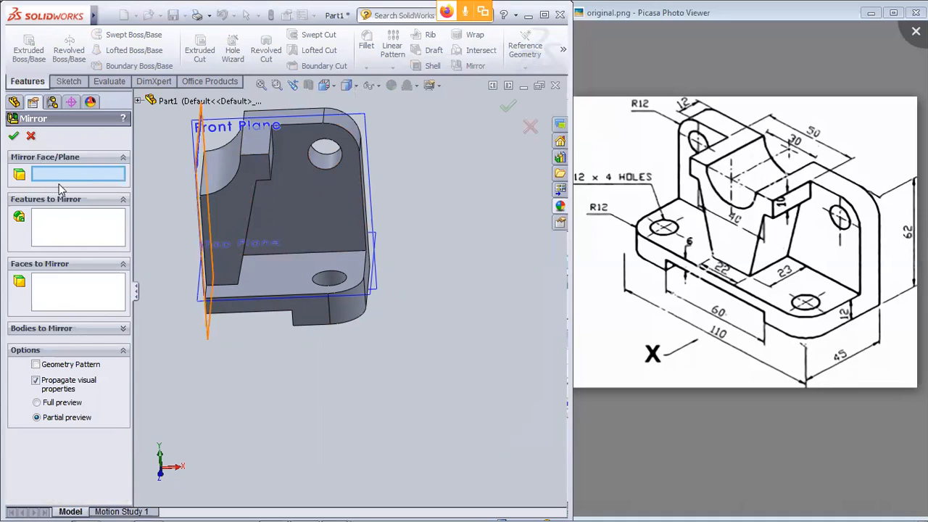
{"action": "left_click", "coordinate": [209, 336]}
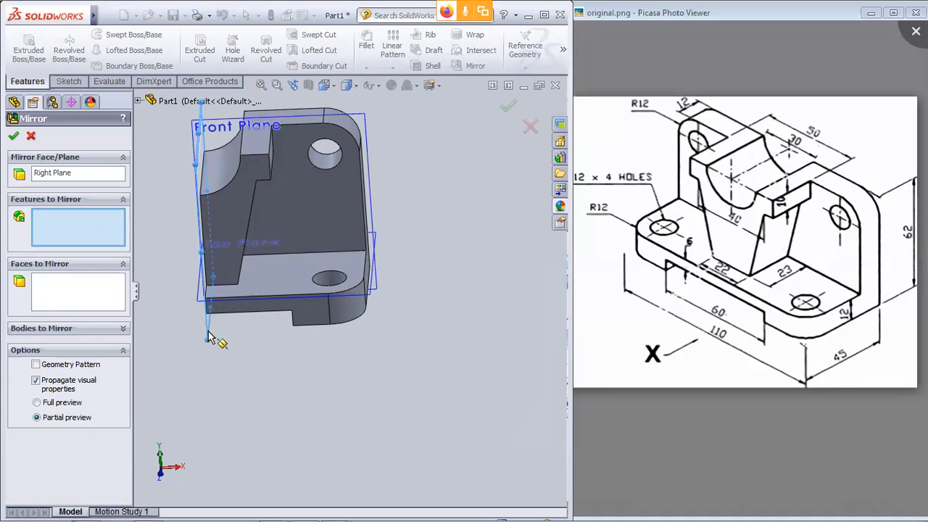
{"action": "left_click", "coordinate": [344, 187]}
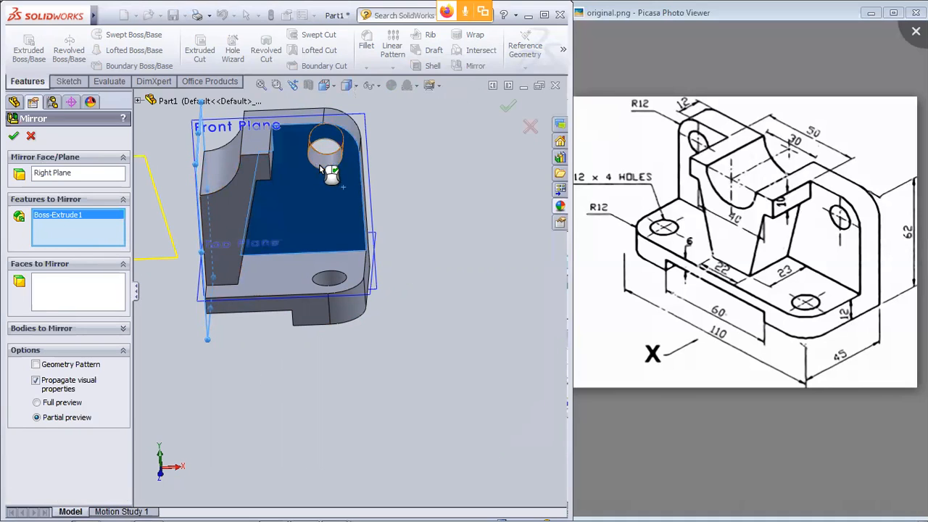
{"action": "left_click", "coordinate": [326, 168]}
{"action": "left_click", "coordinate": [257, 161]}
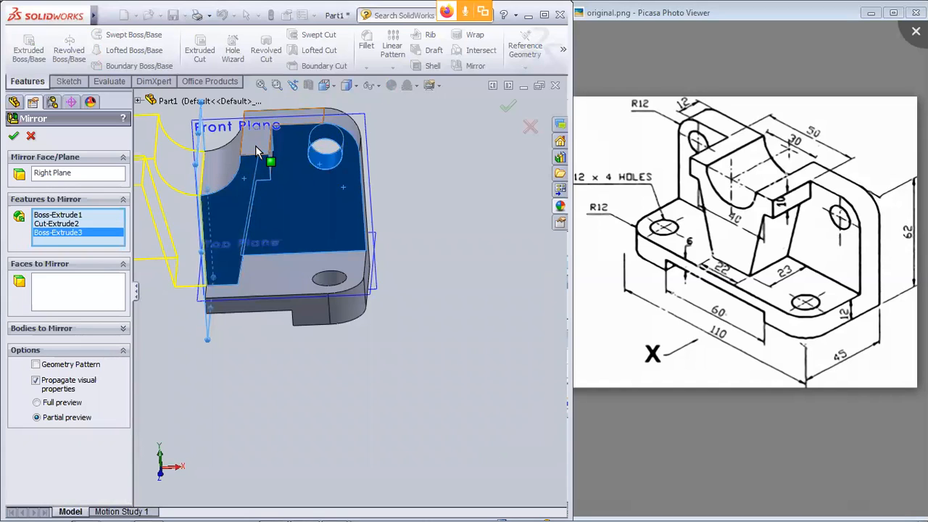
{"action": "left_click", "coordinate": [326, 276]}
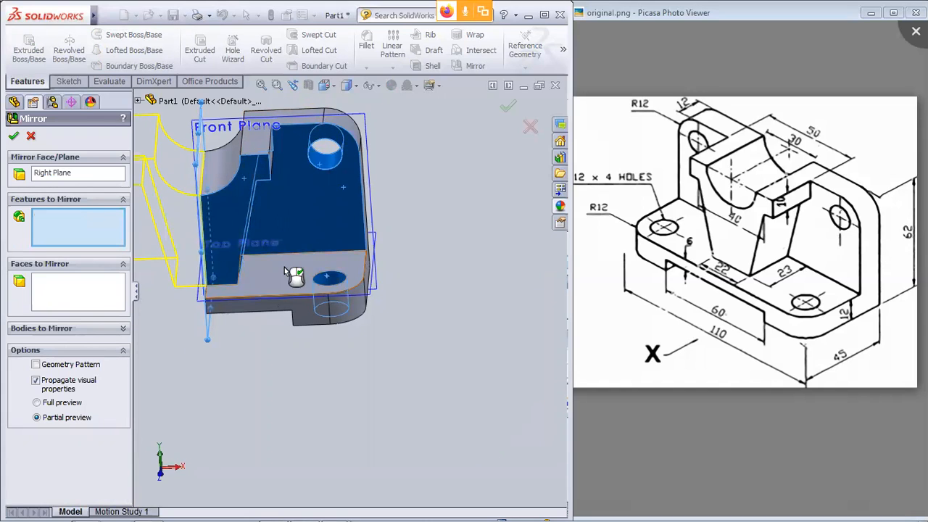
{"action": "left_click", "coordinate": [325, 271]}
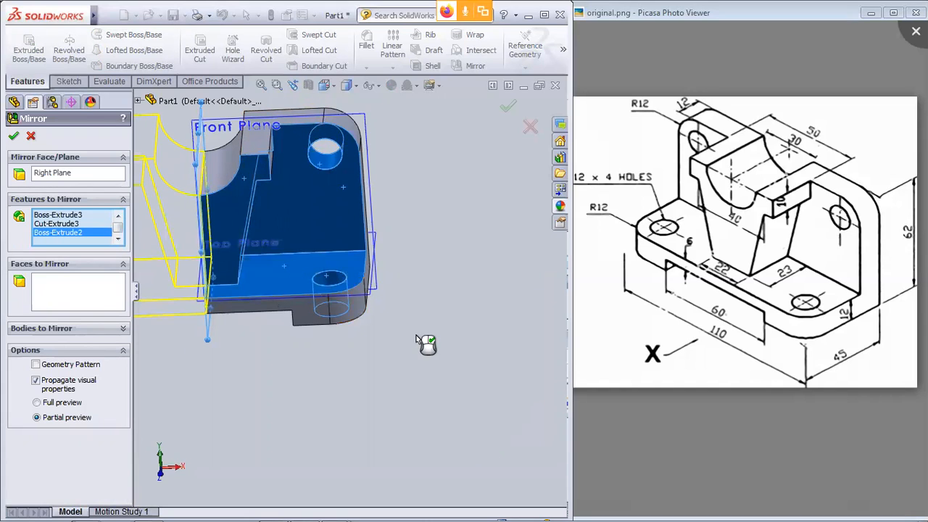
{"action": "left_click", "coordinate": [250, 309]}
{"action": "scroll", "coordinate": [385, 337], "scroll_direction": "down", "scroll_amount": 1}
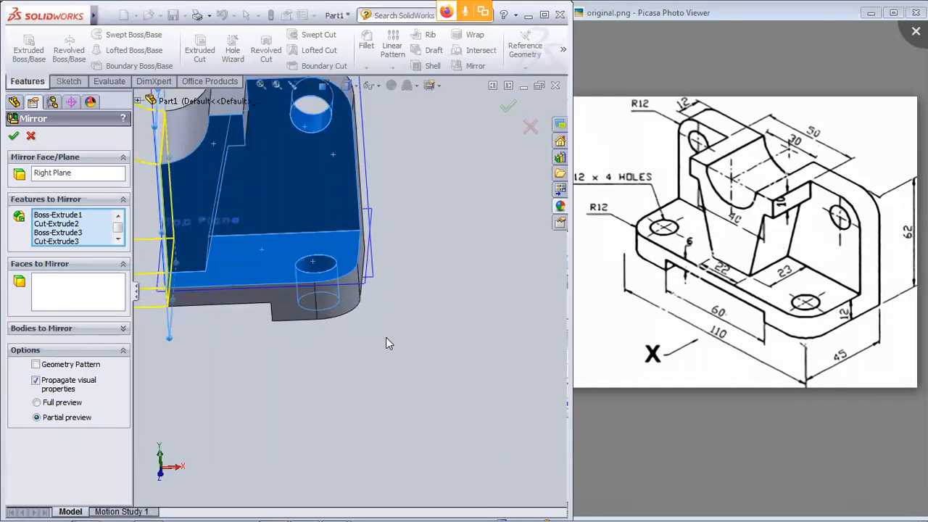
{"action": "scroll", "coordinate": [386, 336], "scroll_direction": "up", "scroll_amount": 6}
{"action": "middle_click_drag", "start_coordinate": [309, 327], "coordinate": [547, 281]}
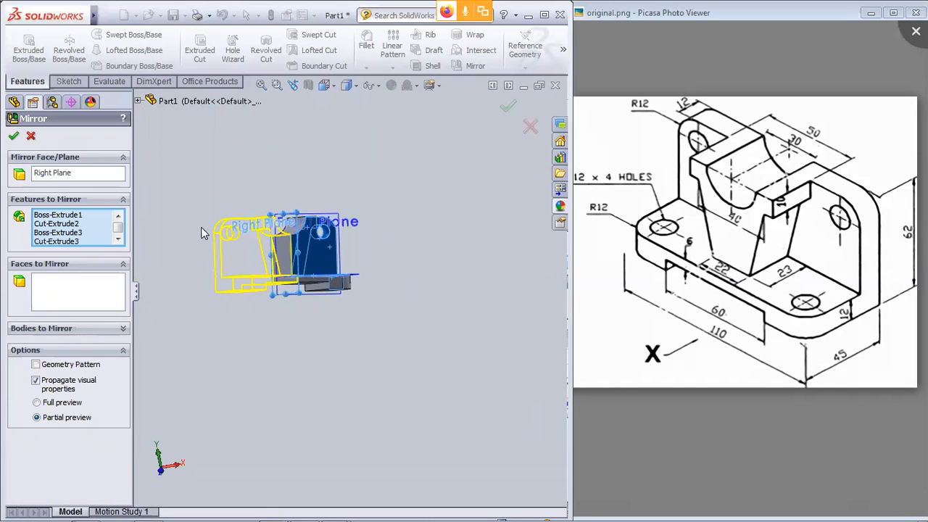
{"action": "scroll", "coordinate": [271, 211], "scroll_direction": "up", "scroll_amount": 2}
{"action": "scroll", "coordinate": [271, 211], "scroll_direction": "down", "scroll_amount": 2}
{"action": "scroll", "coordinate": [433, 405], "scroll_direction": "down", "scroll_amount": 2}
{"action": "scroll", "coordinate": [432, 406], "scroll_direction": "down", "scroll_amount": 2}
{"action": "scroll", "coordinate": [404, 325], "scroll_direction": "up", "scroll_amount": 2}
{"action": "middle_click_drag", "start_coordinate": [449, 323], "coordinate": [408, 335]}
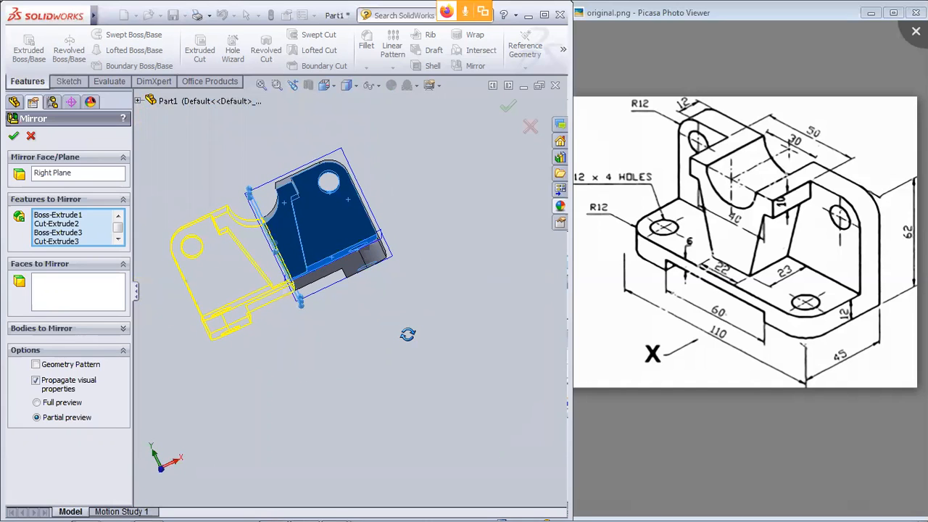
{"action": "left_click", "coordinate": [14, 136]}
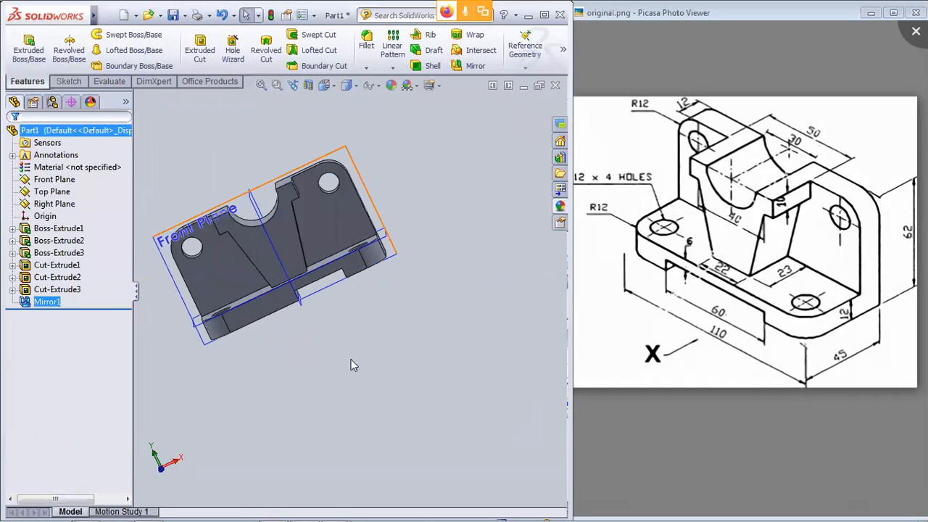
- Edit the mirror feature and add Cut-Extrude1 to its features to mirror
{"action": "right_click", "coordinate": [60, 304]}
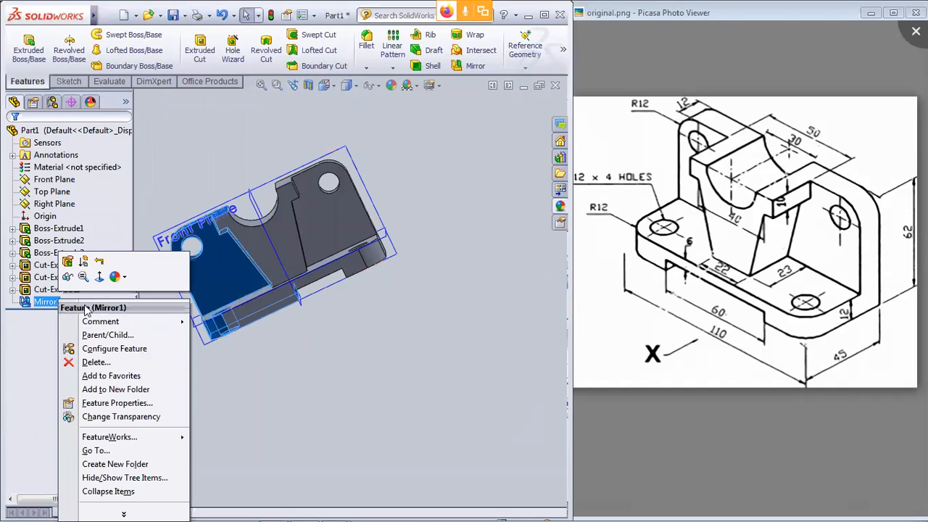
{"action": "left_click", "coordinate": [68, 261]}
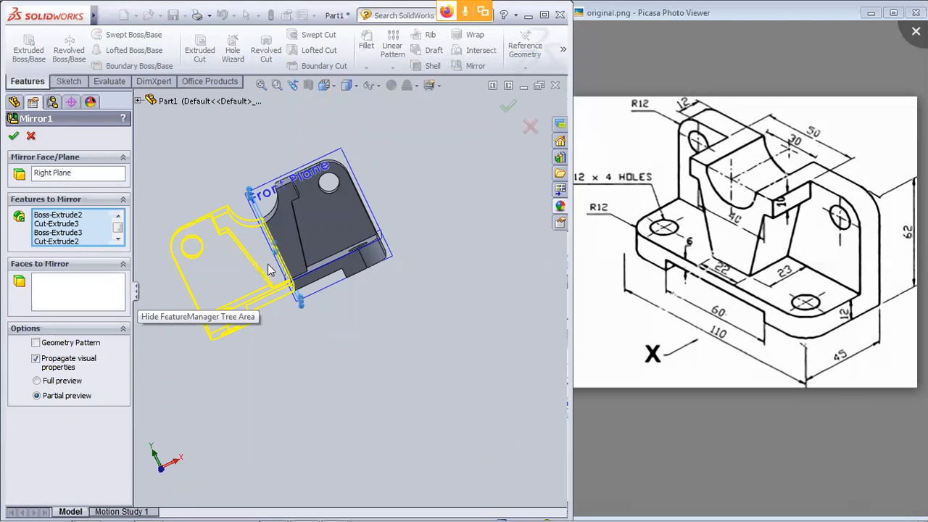
{"action": "left_click", "coordinate": [137, 101]}
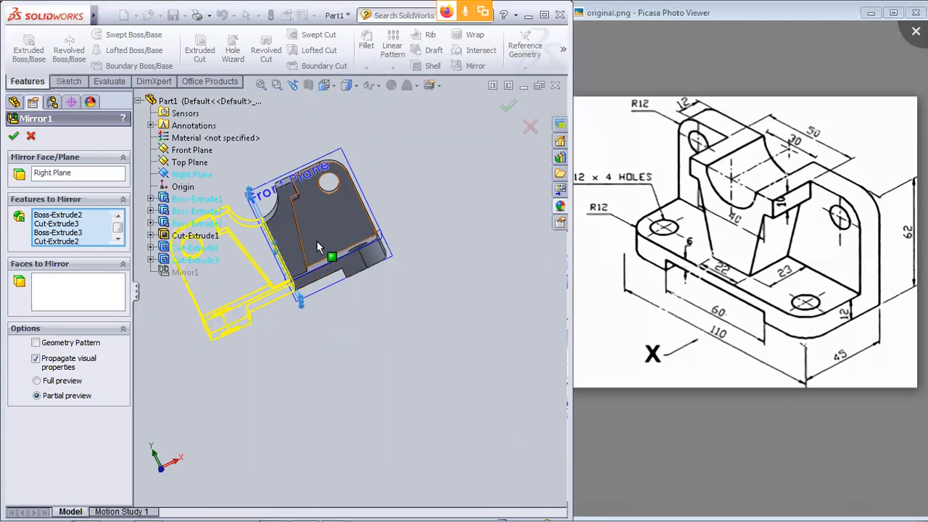
{"action": "scroll", "coordinate": [317, 247], "scroll_direction": "down", "scroll_amount": 1}
{"action": "scroll", "coordinate": [313, 248], "scroll_direction": "up", "scroll_amount": 4}
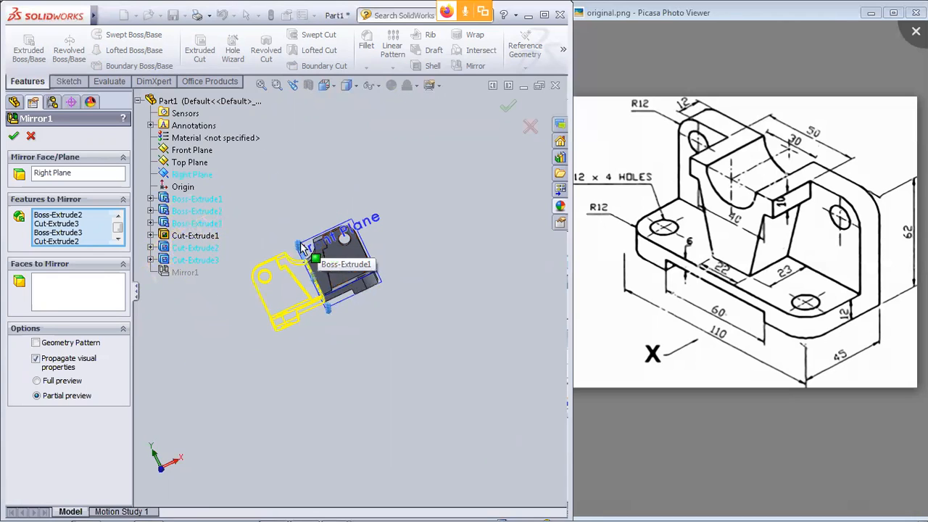
{"action": "left_click", "coordinate": [180, 239]}
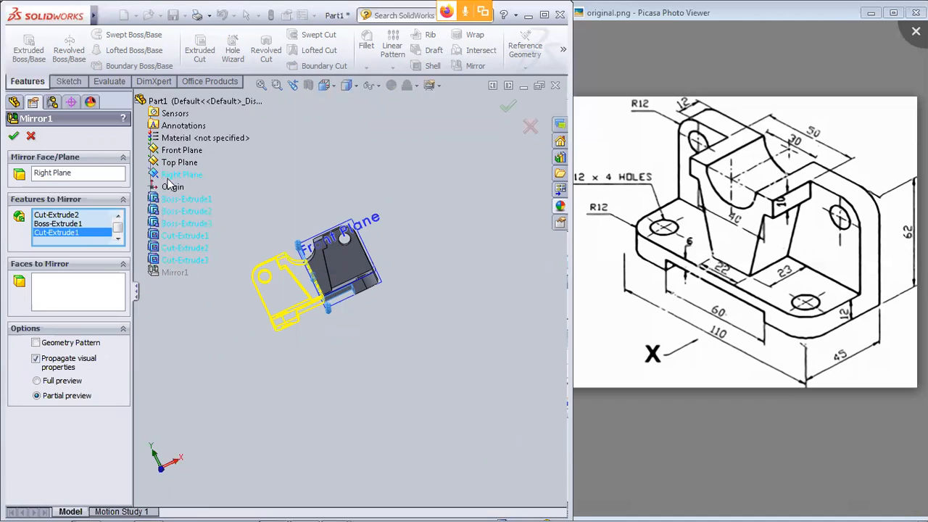
{"action": "left_click", "coordinate": [14, 138]}
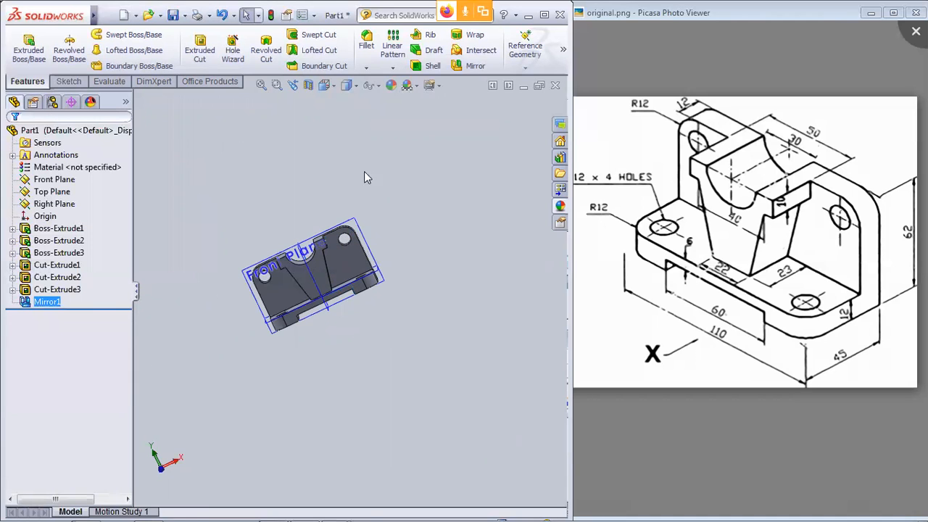
{"action": "left_click", "coordinate": [211, 208]}
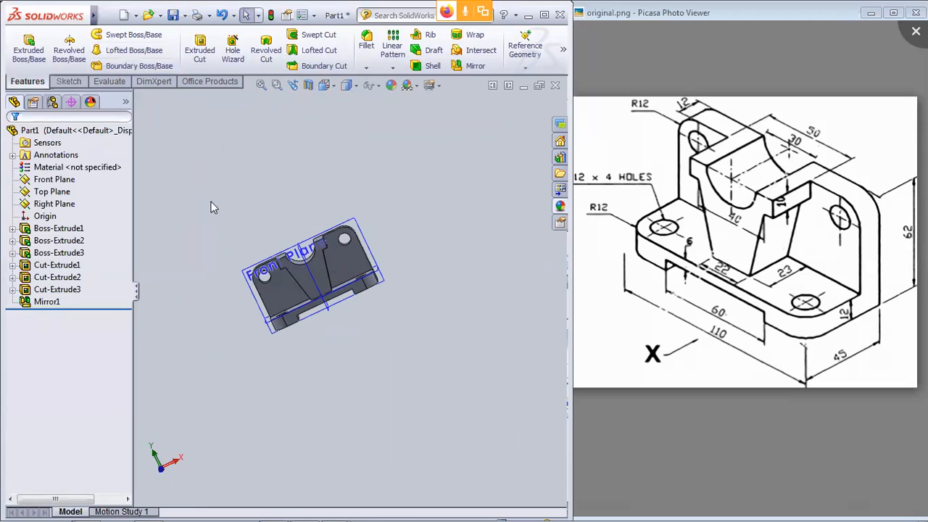
- Reopen the mirror feature, review its mirrored features and options, and close it
{"action": "left_click", "coordinate": [46, 303]}
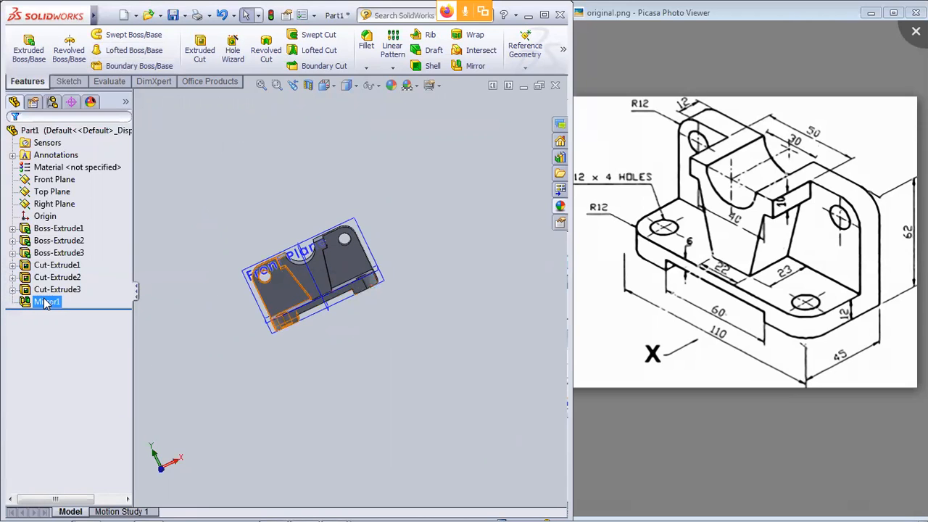
{"action": "right_click", "coordinate": [46, 303]}
{"action": "left_click", "coordinate": [56, 262]}
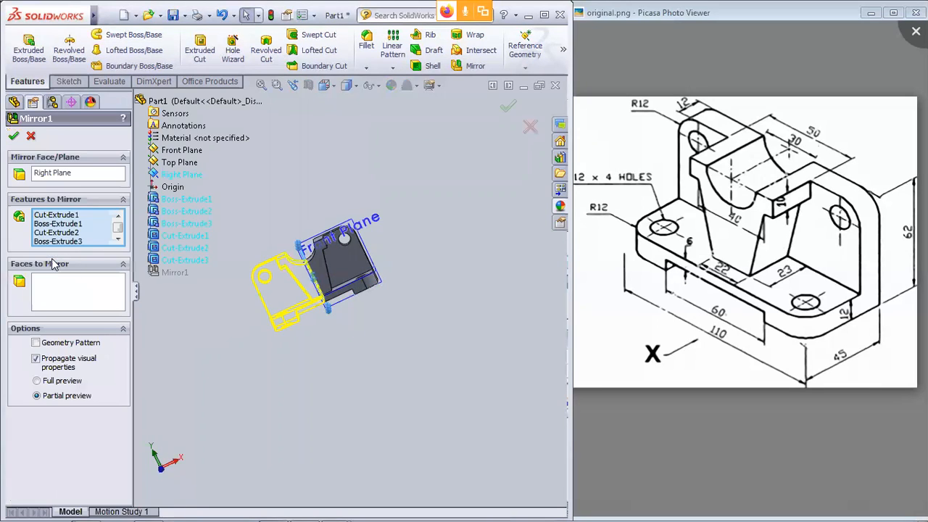
{"action": "left_click", "coordinate": [140, 100]}
{"action": "left_click", "coordinate": [137, 99]}
{"action": "left_click", "coordinate": [137, 99]}
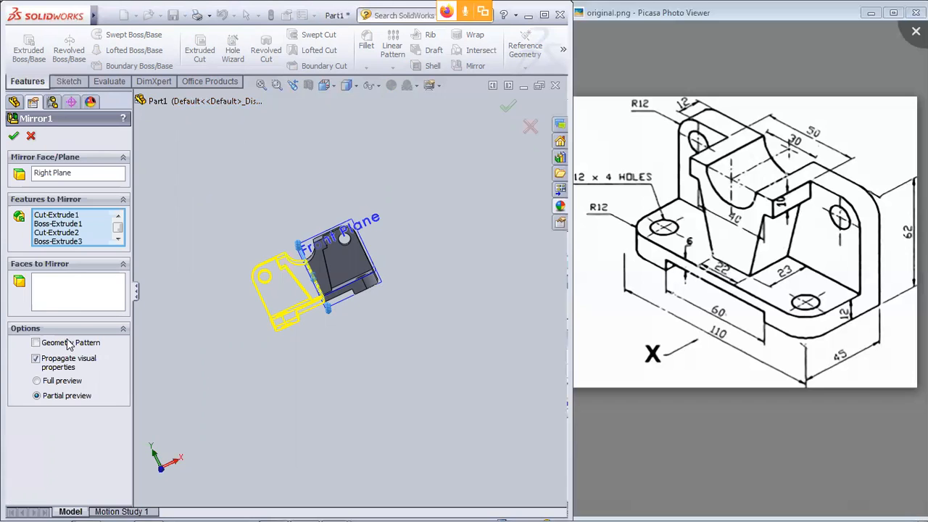
{"action": "left_click", "coordinate": [13, 132]}
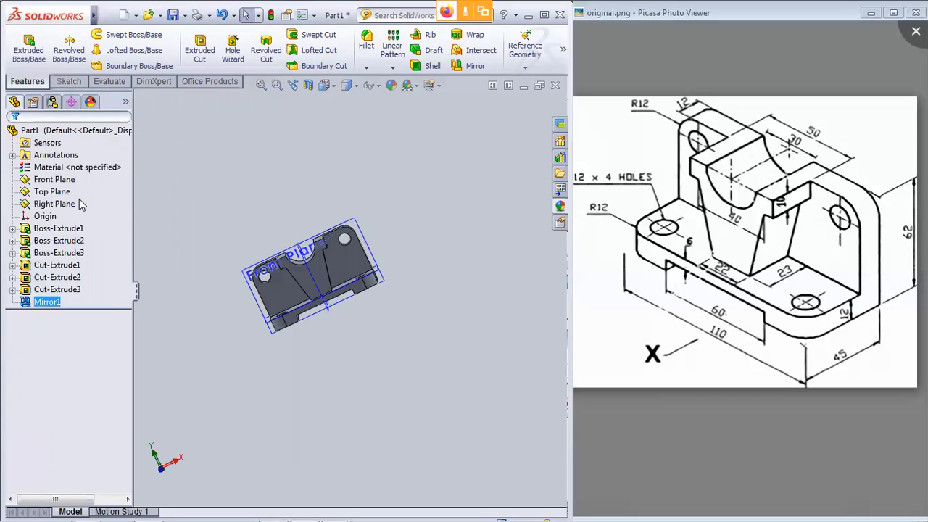
- Hide the Front, Top and Right Planes
{"action": "left_click", "coordinate": [53, 191]}
{"action": "left_click", "coordinate": [61, 180], "text": "ctrl"}
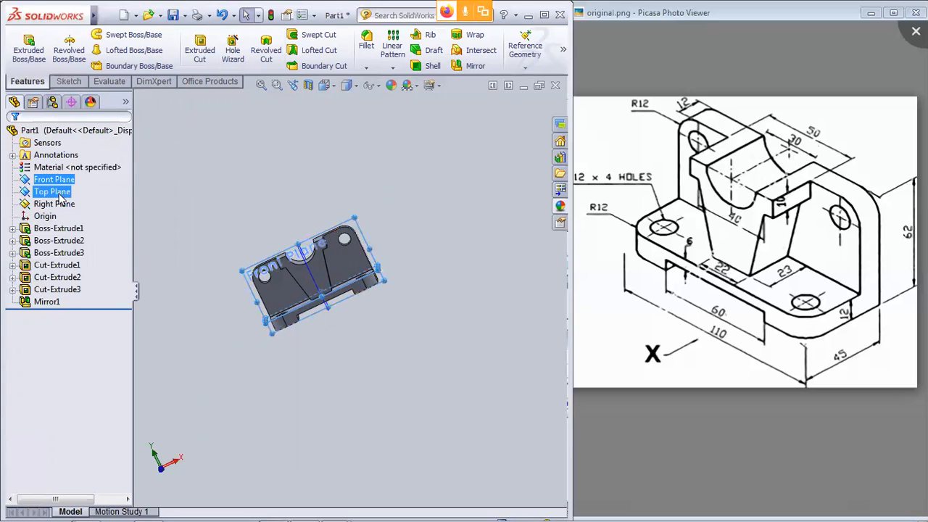
{"action": "left_click", "coordinate": [60, 204], "text": "ctrl"}
{"action": "right_click", "coordinate": [61, 205]}
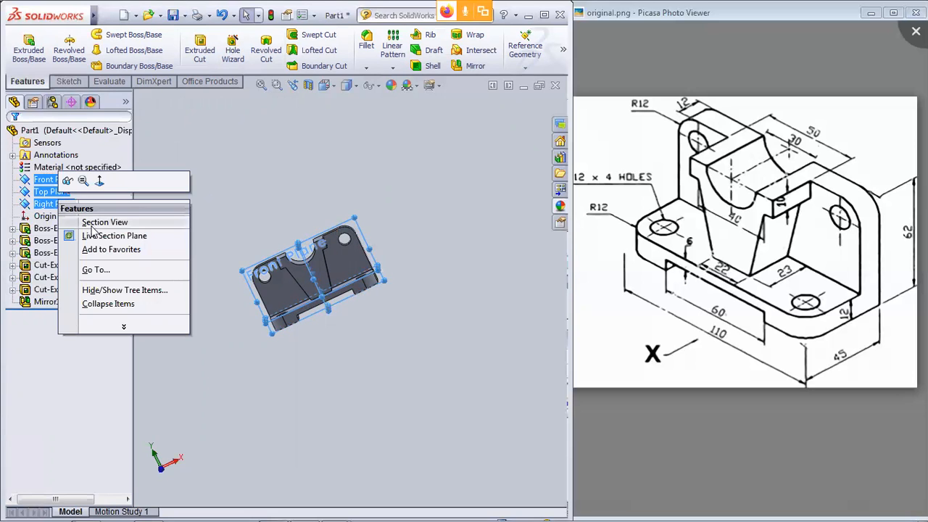
{"action": "left_click", "coordinate": [429, 132]}
- Examine the complete mirrored bracket from above, from the underside and from the front
{"action": "middle_click_drag", "start_coordinate": [429, 136], "coordinate": [464, 293]}
{"action": "scroll", "coordinate": [337, 290], "scroll_direction": "down", "scroll_amount": 5}
{"action": "scroll", "coordinate": [338, 290], "scroll_direction": "down", "scroll_amount": 1}
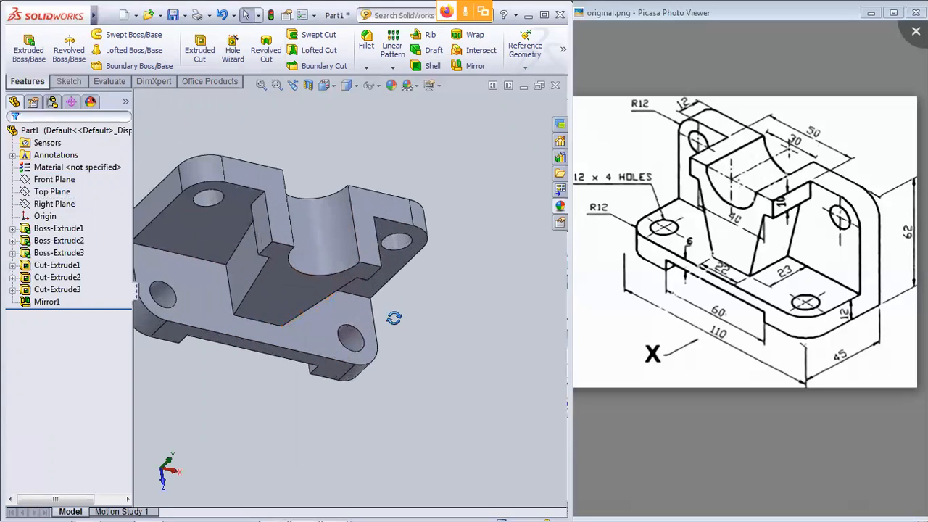
{"action": "middle_click_drag", "start_coordinate": [394, 317], "coordinate": [342, 214]}
{"action": "scroll", "coordinate": [477, 293], "scroll_direction": "down", "scroll_amount": 2}
{"action": "scroll", "coordinate": [477, 293], "scroll_direction": "up", "scroll_amount": 4}
{"action": "scroll", "coordinate": [477, 292], "scroll_direction": "up", "scroll_amount": 2}
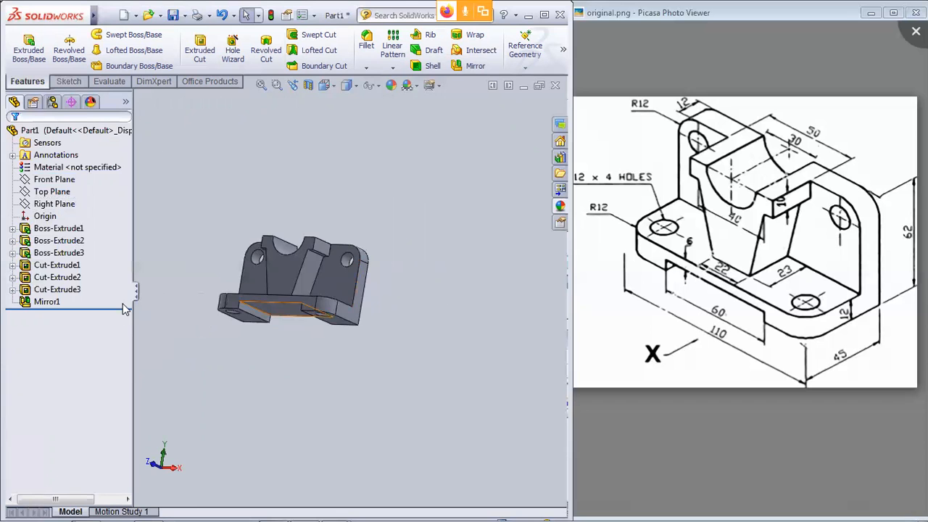
{"action": "scroll", "coordinate": [254, 309], "scroll_direction": "down", "scroll_amount": 2}
{"action": "middle_click_drag", "start_coordinate": [345, 332], "coordinate": [433, 410]}
{"action": "middle_click_drag", "start_coordinate": [346, 154], "coordinate": [362, 104]}
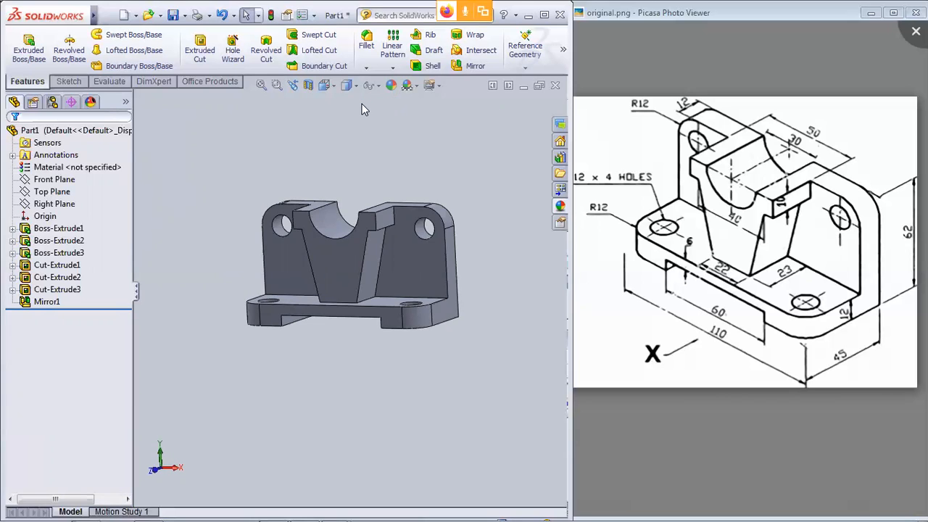
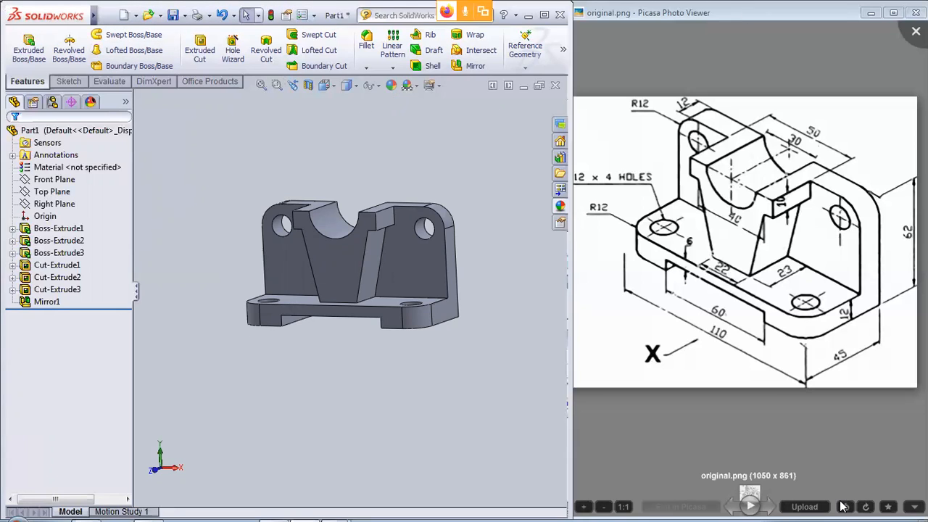
- View the bracket from an angle like the reference drawing's and inspect its holes, rounded corners and central support
{"action": "scroll", "coordinate": [375, 299], "scroll_direction": "down", "scroll_amount": 3}
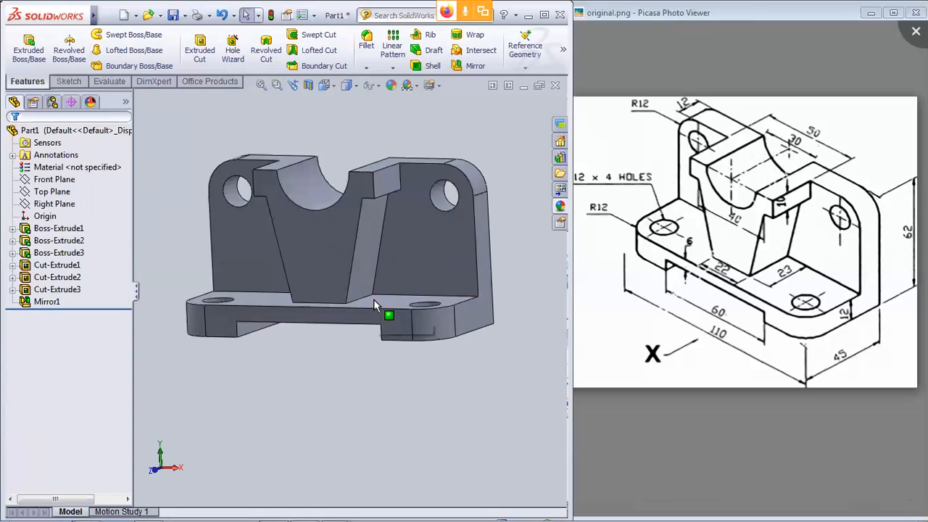
{"action": "scroll", "coordinate": [375, 299], "scroll_direction": "up", "scroll_amount": 4}
{"action": "middle_click_drag", "start_coordinate": [435, 192], "coordinate": [444, 240]}
{"action": "scroll", "coordinate": [373, 310], "scroll_direction": "down", "scroll_amount": 5}
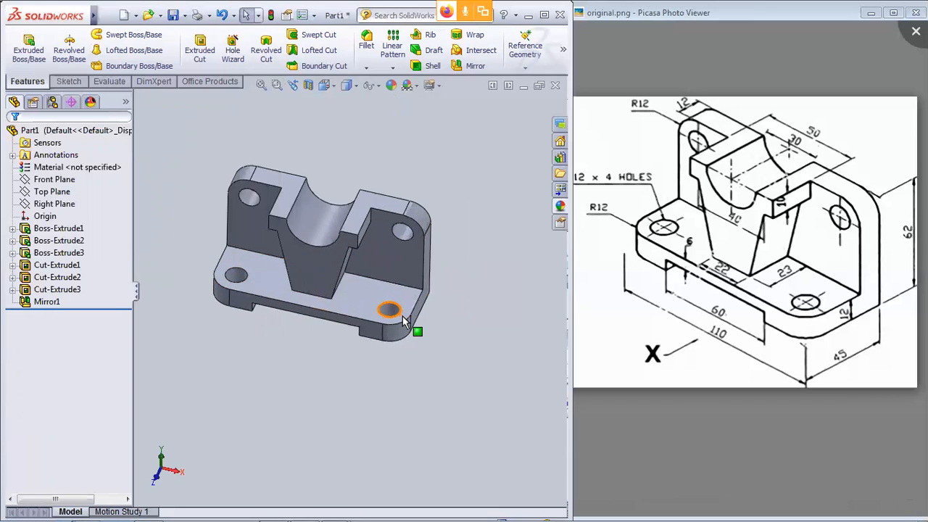
{"action": "scroll", "coordinate": [403, 321], "scroll_direction": "up", "scroll_amount": 4}
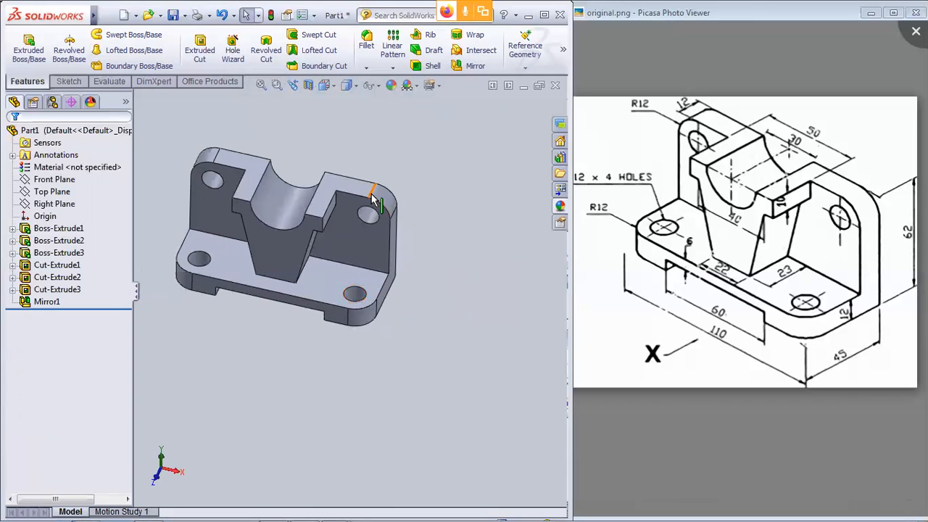
{"action": "scroll", "coordinate": [375, 239], "scroll_direction": "down", "scroll_amount": 5}
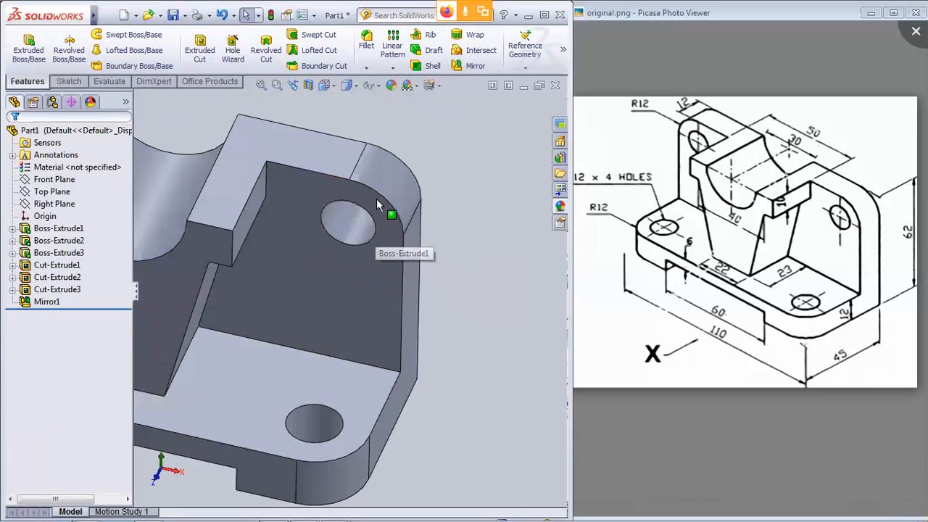
{"action": "scroll", "coordinate": [479, 281], "scroll_direction": "up", "scroll_amount": 5}
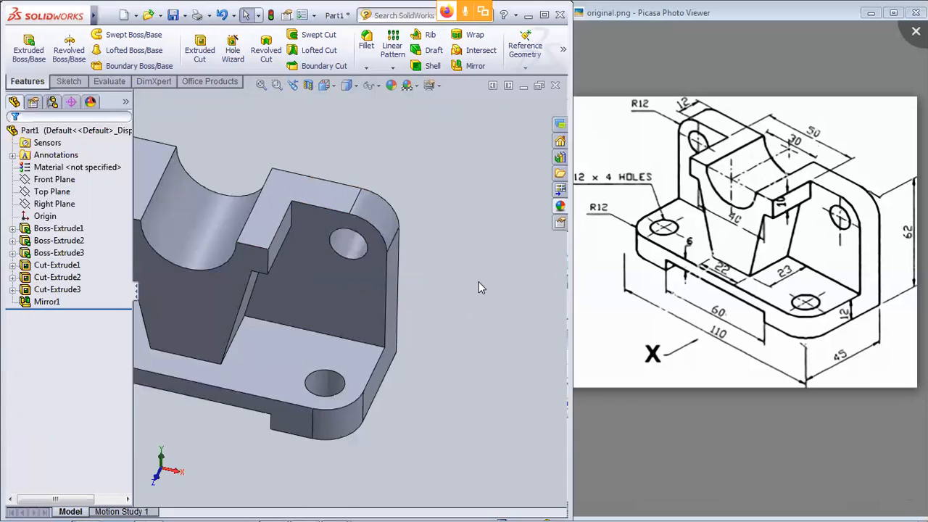
{"action": "scroll", "coordinate": [466, 318], "scroll_direction": "down", "scroll_amount": 1}
{"action": "scroll", "coordinate": [466, 317], "scroll_direction": "up", "scroll_amount": 5}
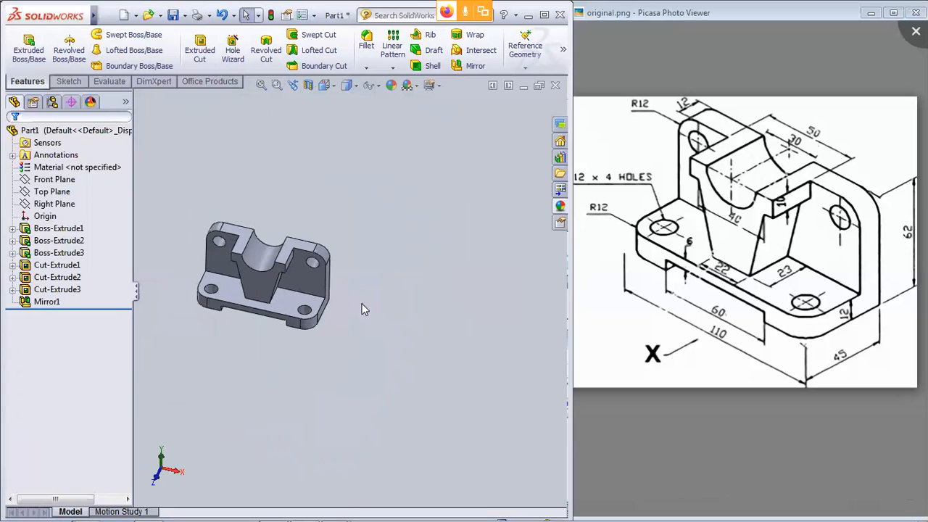
{"action": "scroll", "coordinate": [170, 274], "scroll_direction": "down", "scroll_amount": 3}
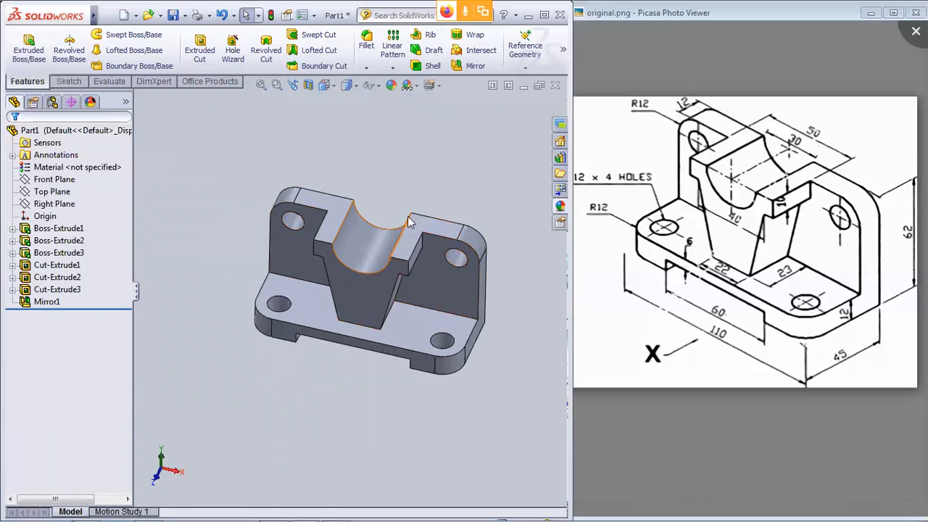
- View the bracket with hidden lines removed and as a shaded model without edges, including from a lower front angle
{"action": "left_click", "coordinate": [349, 86]}
{"action": "left_click", "coordinate": [350, 134]}
{"action": "left_click", "coordinate": [346, 86]}
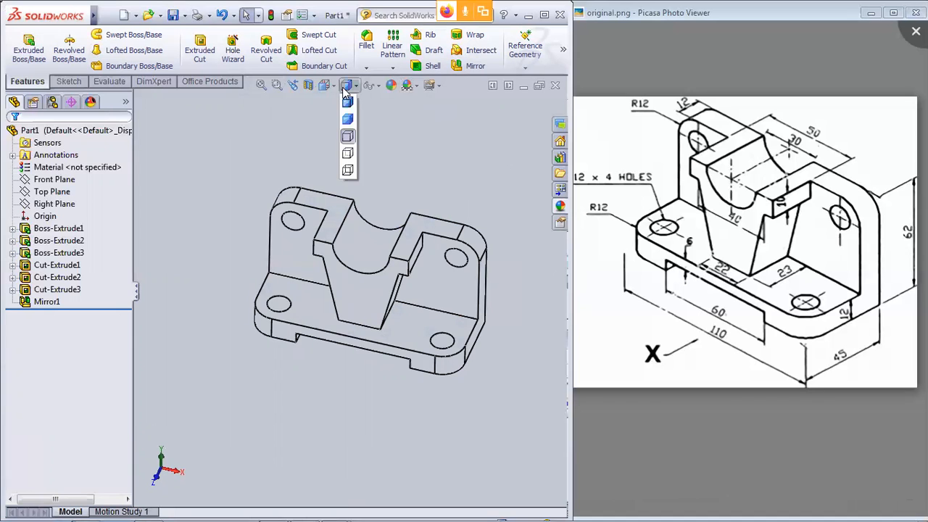
{"action": "left_click", "coordinate": [350, 115]}
{"action": "middle_click_drag", "start_coordinate": [511, 236], "coordinate": [491, 182]}
- Inspect the bracket's internal edges with hidden lines visible and in wireframe display
{"action": "left_click", "coordinate": [347, 85]}
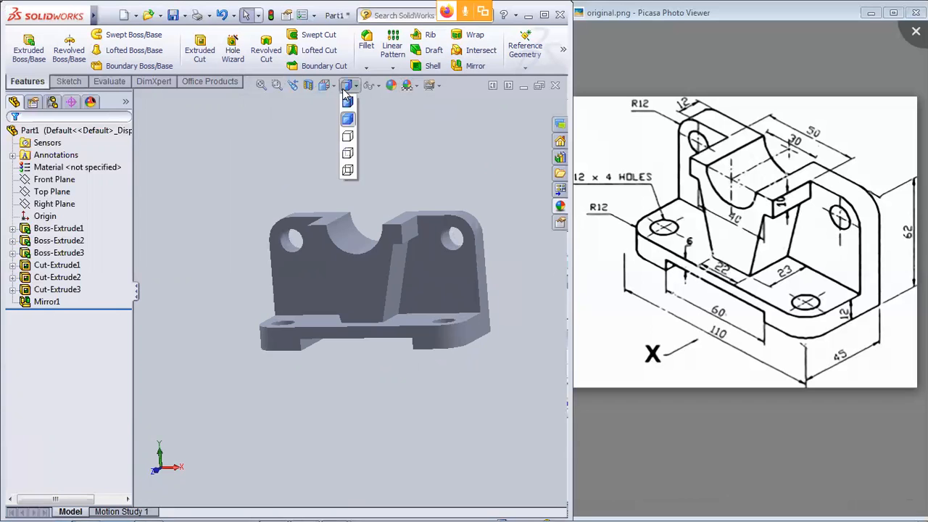
{"action": "left_click", "coordinate": [347, 153]}
{"action": "middle_click_drag", "start_coordinate": [415, 280], "coordinate": [458, 201]}
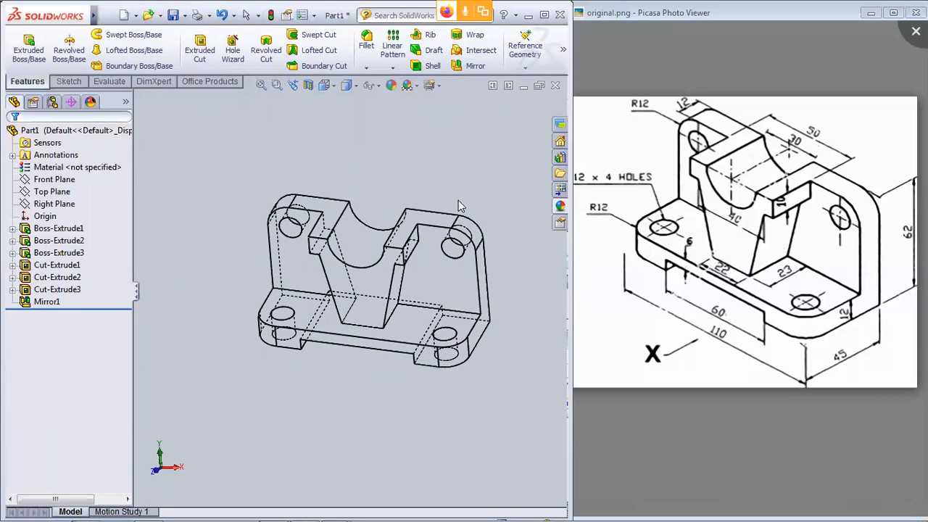
{"action": "left_click", "coordinate": [348, 86]}
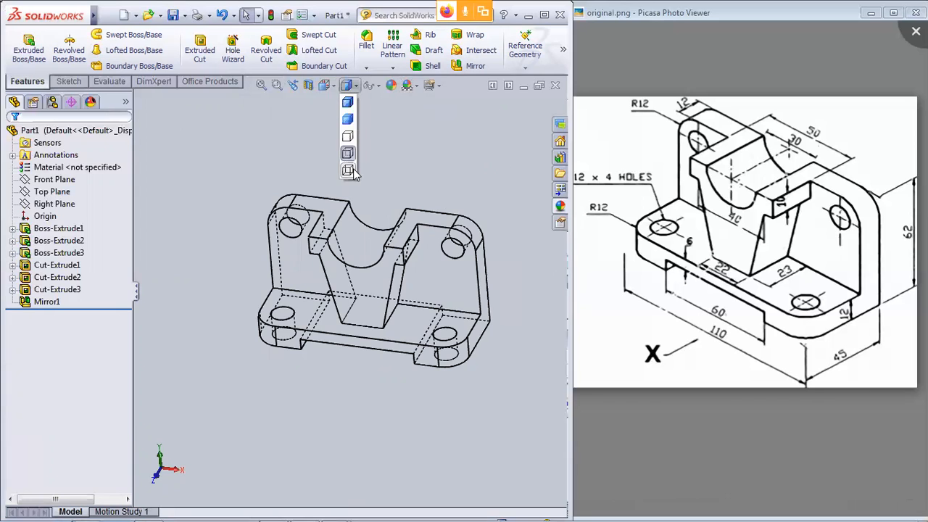
{"action": "left_click", "coordinate": [348, 176]}
- Display the bracket shaded without edges and orient it to the isometric view
{"action": "left_click", "coordinate": [348, 86]}
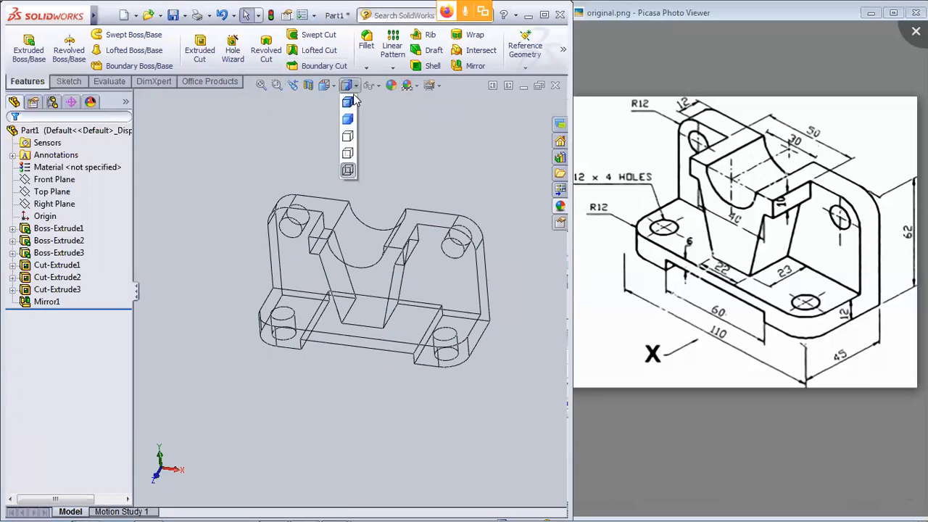
{"action": "left_click", "coordinate": [348, 121]}
{"action": "middle_click_drag", "start_coordinate": [427, 126], "coordinate": [353, 185]}
{"action": "scroll", "coordinate": [412, 288], "scroll_direction": "down", "scroll_amount": 3}
{"action": "scroll", "coordinate": [416, 285], "scroll_direction": "up", "scroll_amount": 5}
{"action": "middle_click_drag", "start_coordinate": [271, 446], "coordinate": [369, 381]}
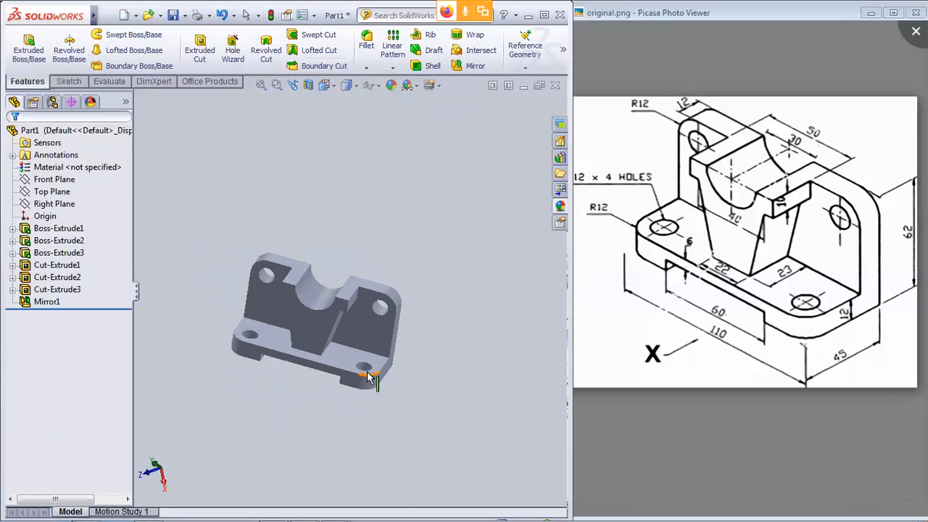
{"action": "left_click", "coordinate": [328, 85]}
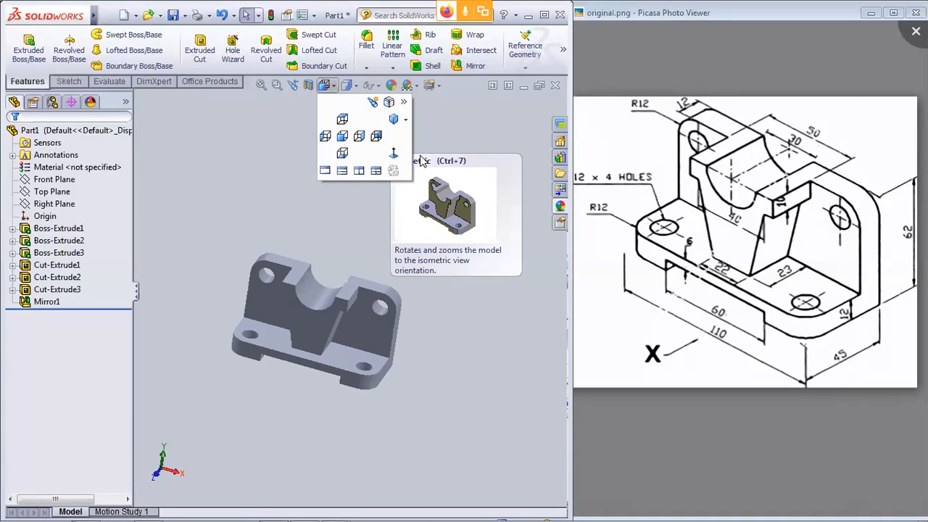
{"action": "left_click", "coordinate": [393, 119]}
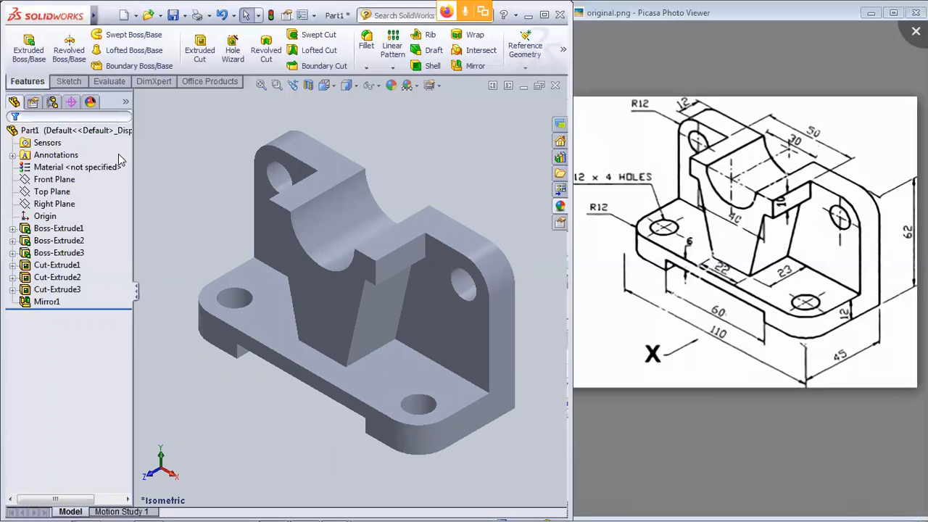
- Change the whole part's appearance to the dark red of the standard colour palette
{"action": "right_click", "coordinate": [63, 132]}
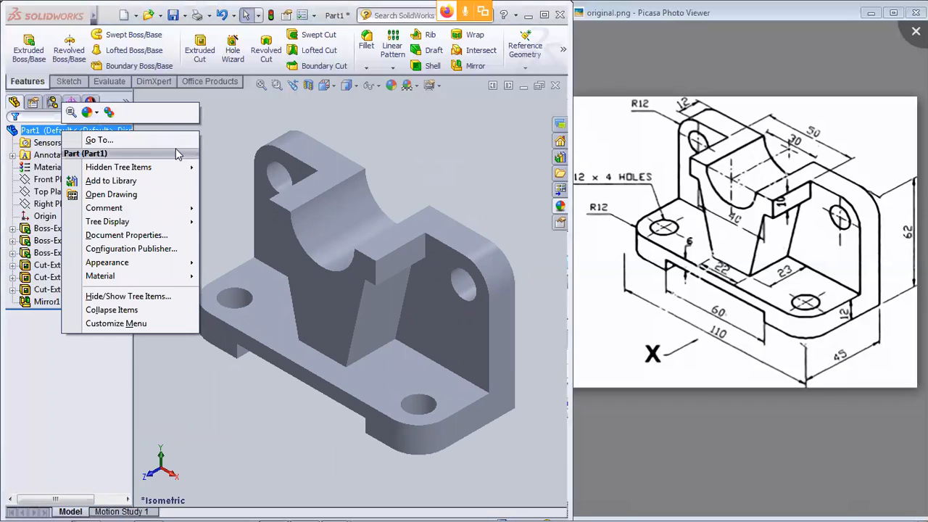
{"action": "left_click", "coordinate": [87, 113]}
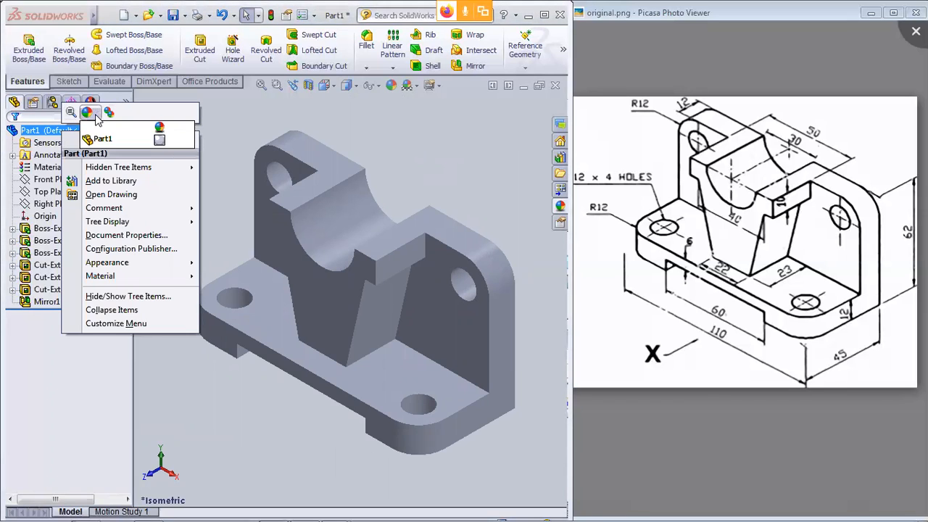
{"action": "left_click", "coordinate": [160, 139]}
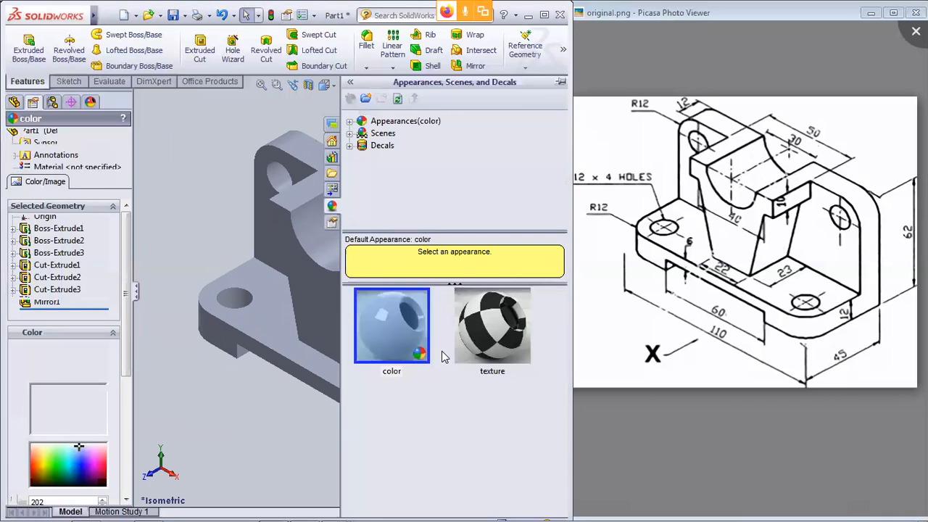
{"action": "left_click", "coordinate": [65, 413]}
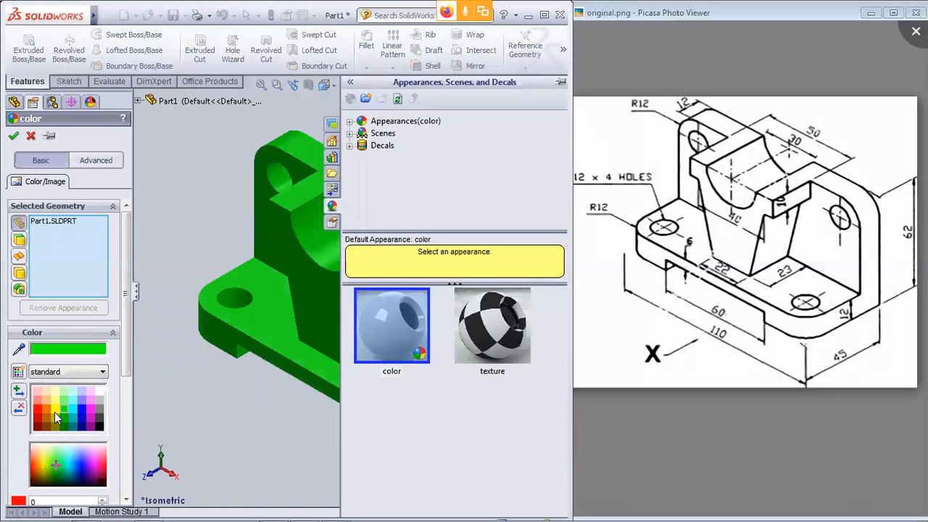
{"action": "left_click", "coordinate": [55, 415]}
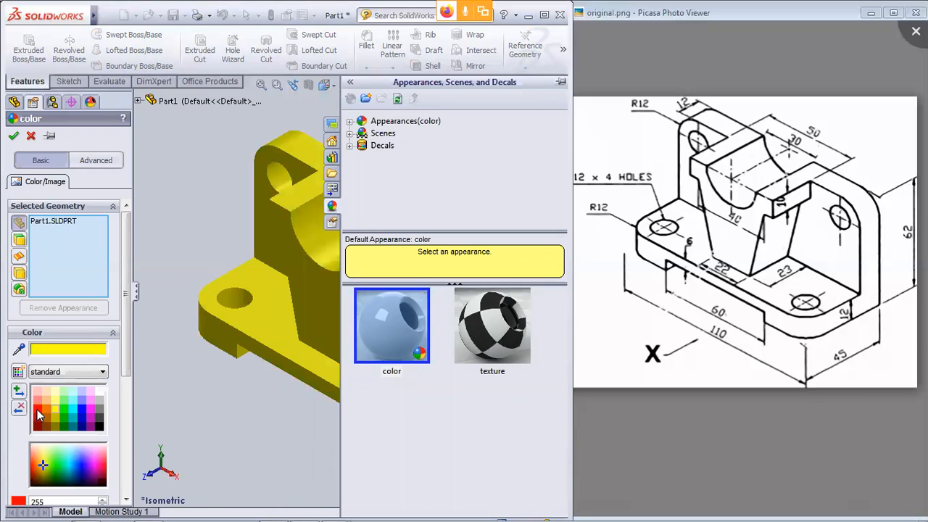
{"action": "left_click", "coordinate": [38, 412]}
{"action": "left_click", "coordinate": [38, 423]}
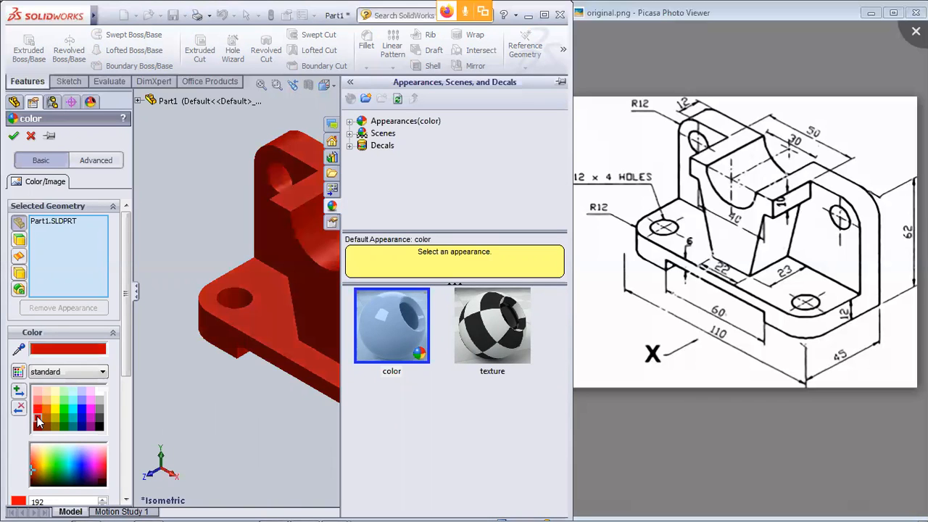
{"action": "left_click", "coordinate": [13, 135]}
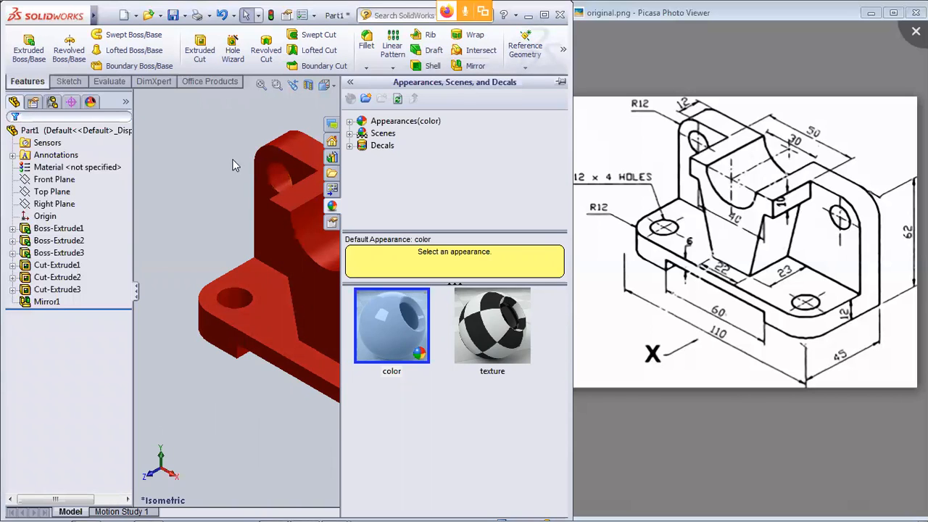
{"action": "left_click", "coordinate": [189, 151]}
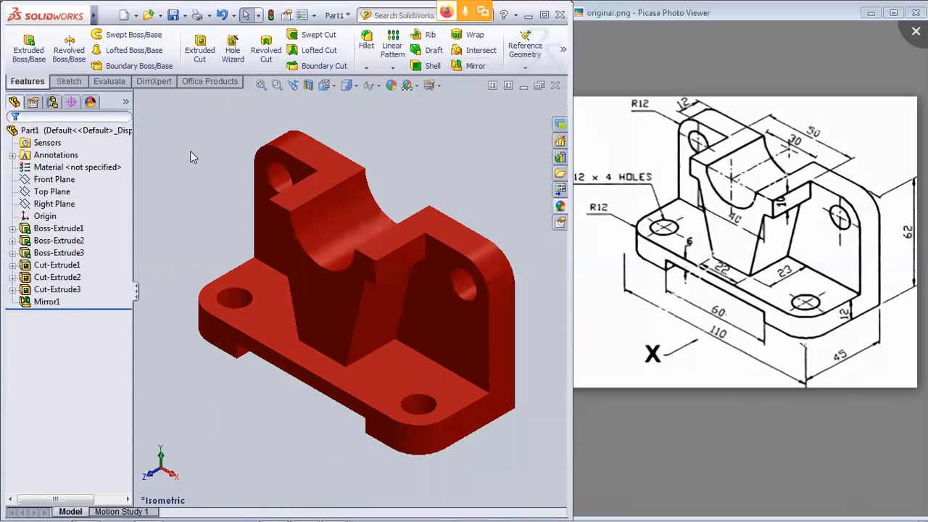